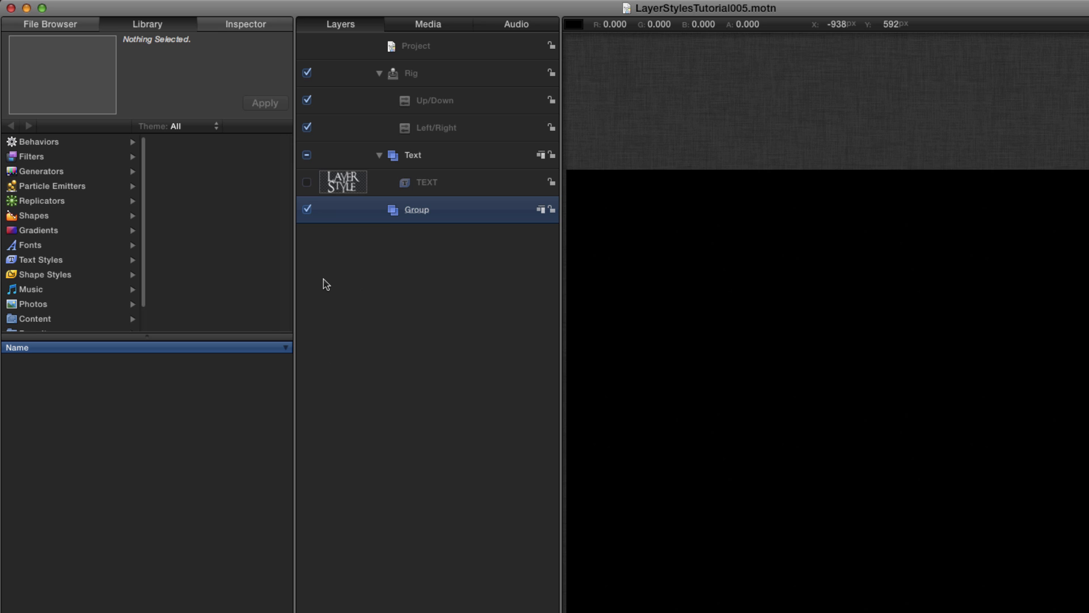
Add a Gradient generator from the library's Generators category to the empty group.
click(46, 172)
click(188, 201)
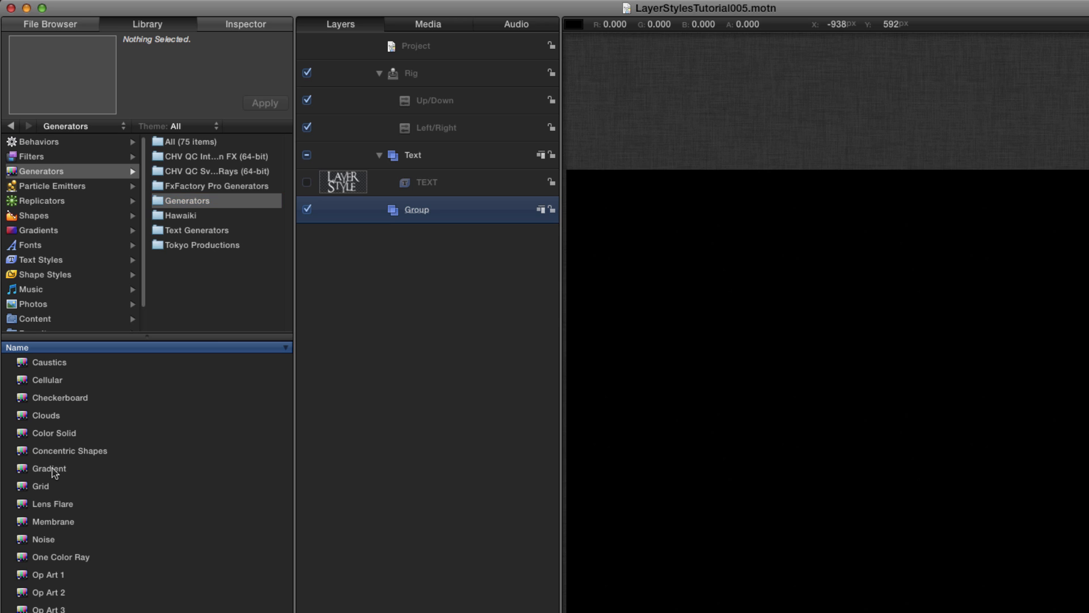
click(53, 469)
click(267, 108)
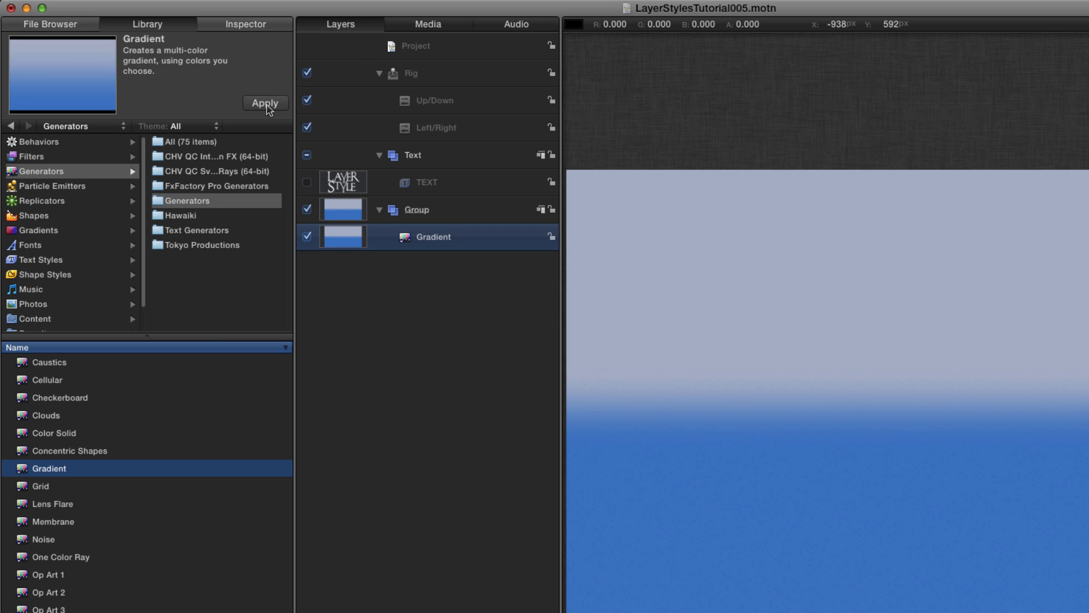
Change the new gradient's type from linear to Radial.
click(255, 29)
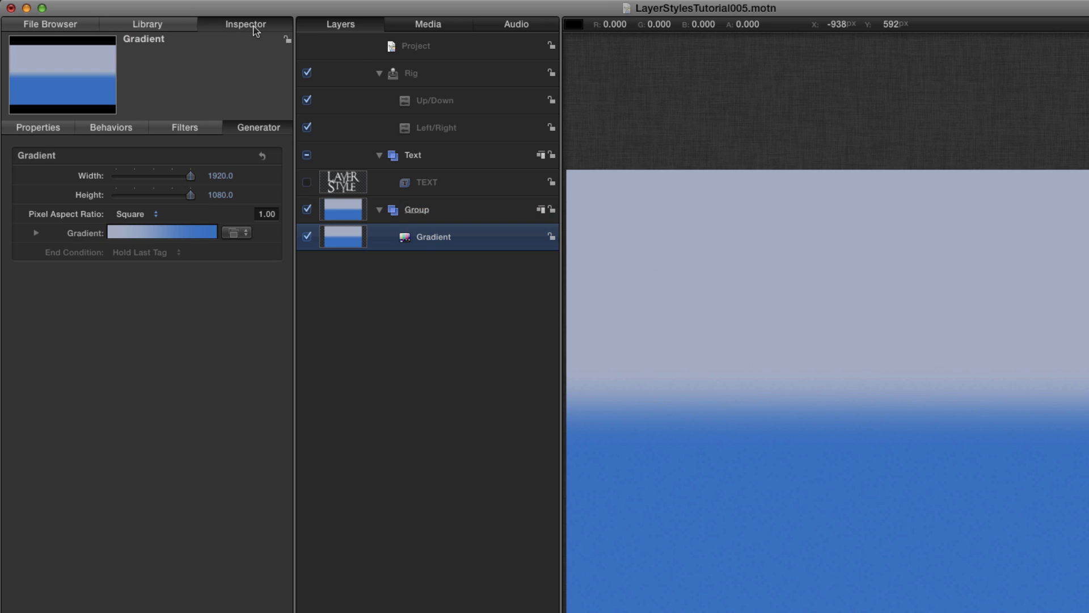
click(36, 233)
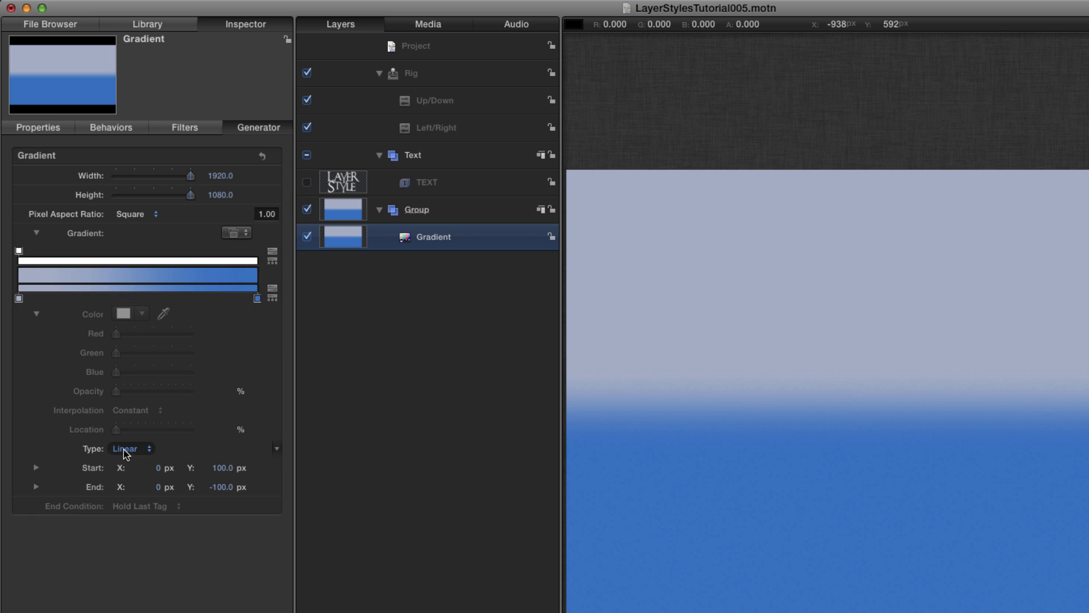
click(126, 450)
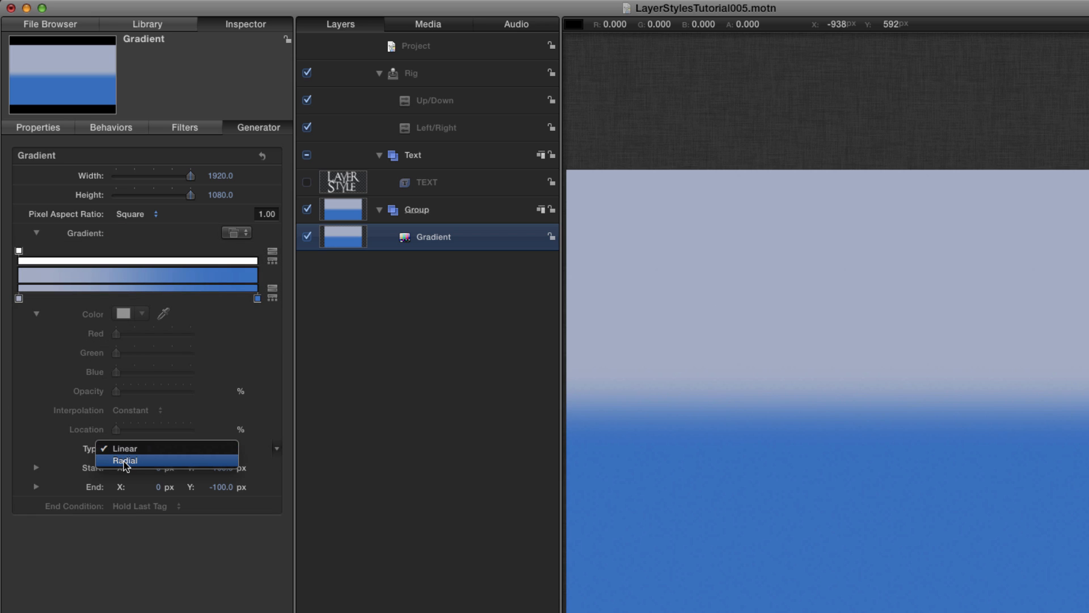
click(126, 461)
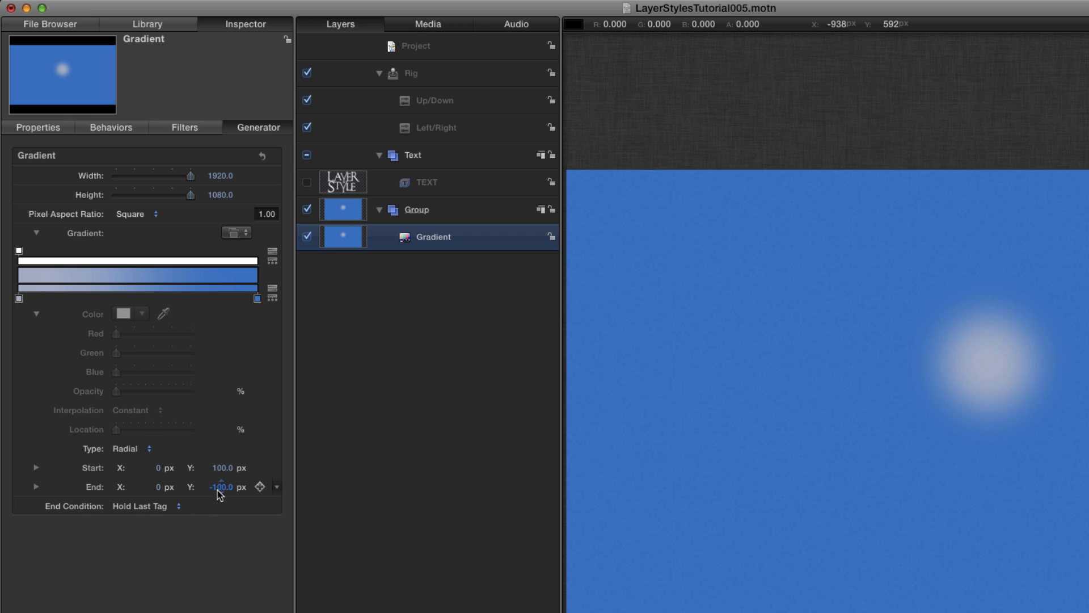
Set the radial gradient's start Y to 540 px and its end Y to -960 px.
double_click(222, 468)
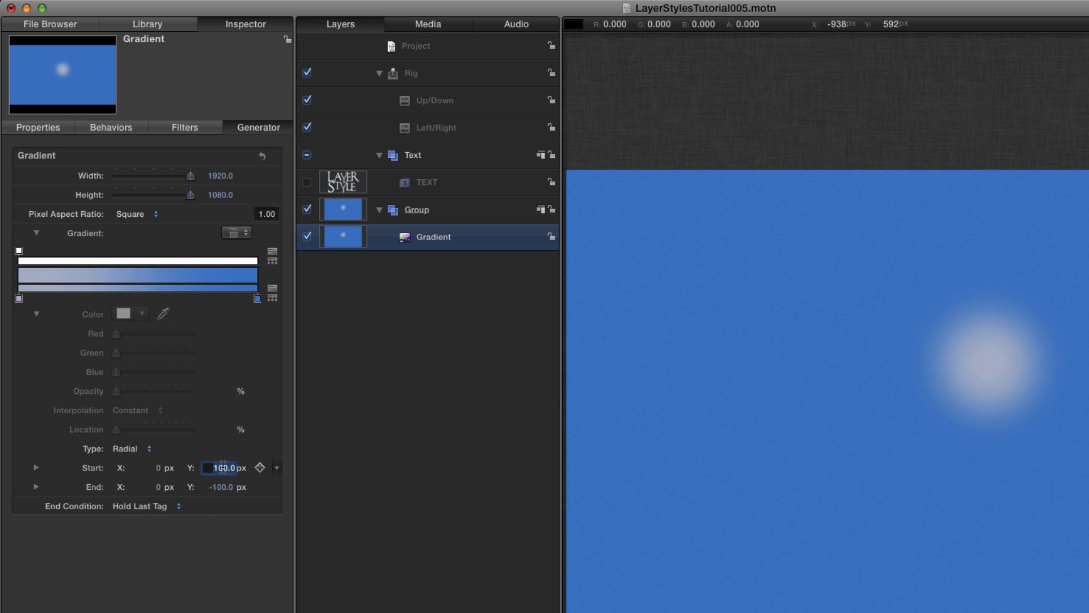
text(540)
key(Tab)
key(Tab)
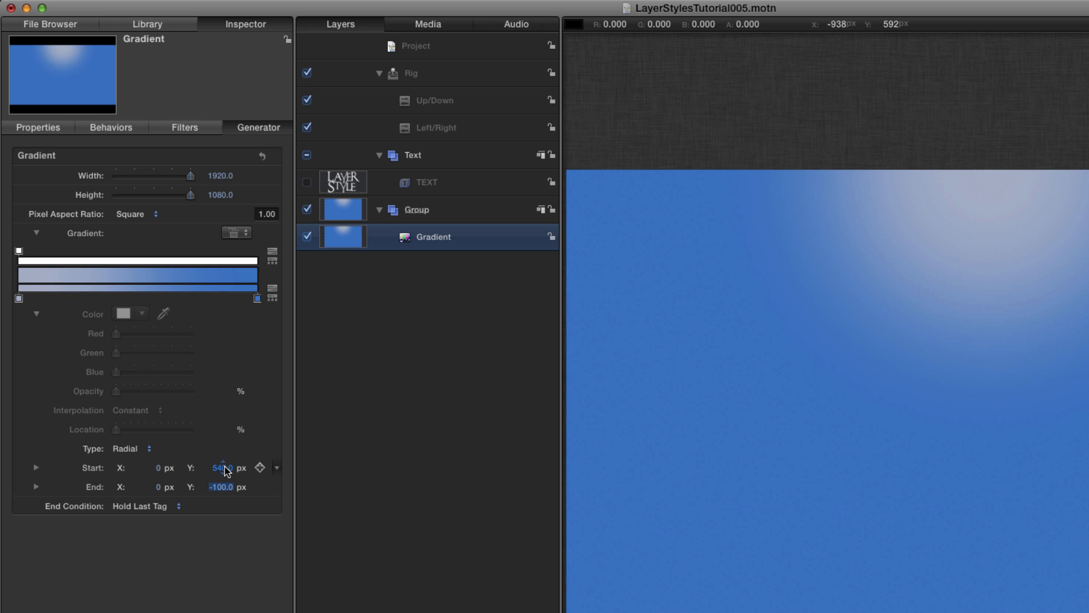
text(-960)
key(Return)
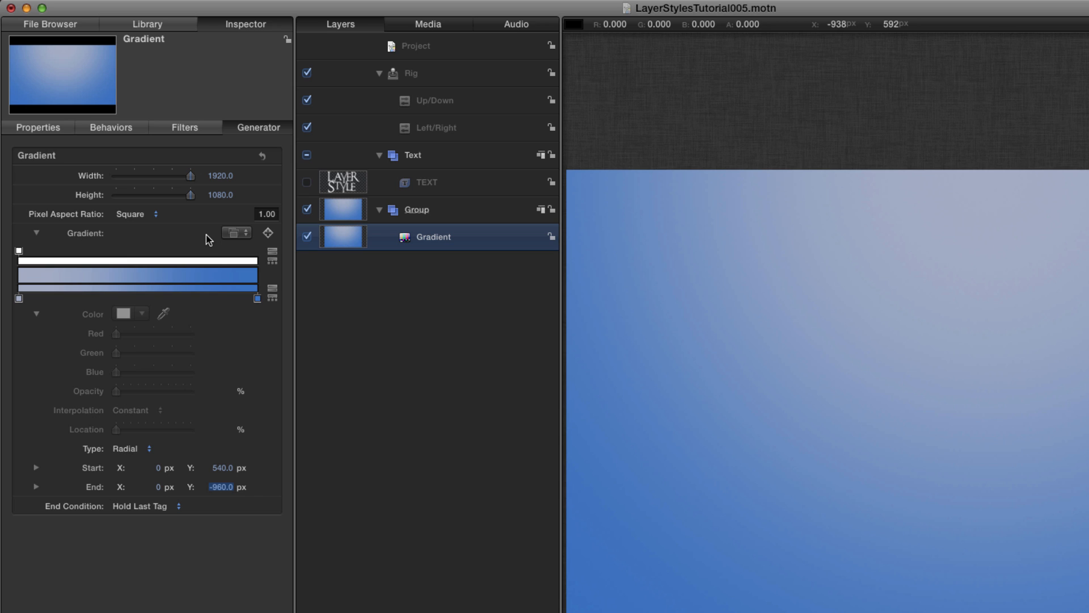
Recolor the gradient's starting color tag to Red 0.3, Green 0.5 and Blue 0.7.
click(18, 298)
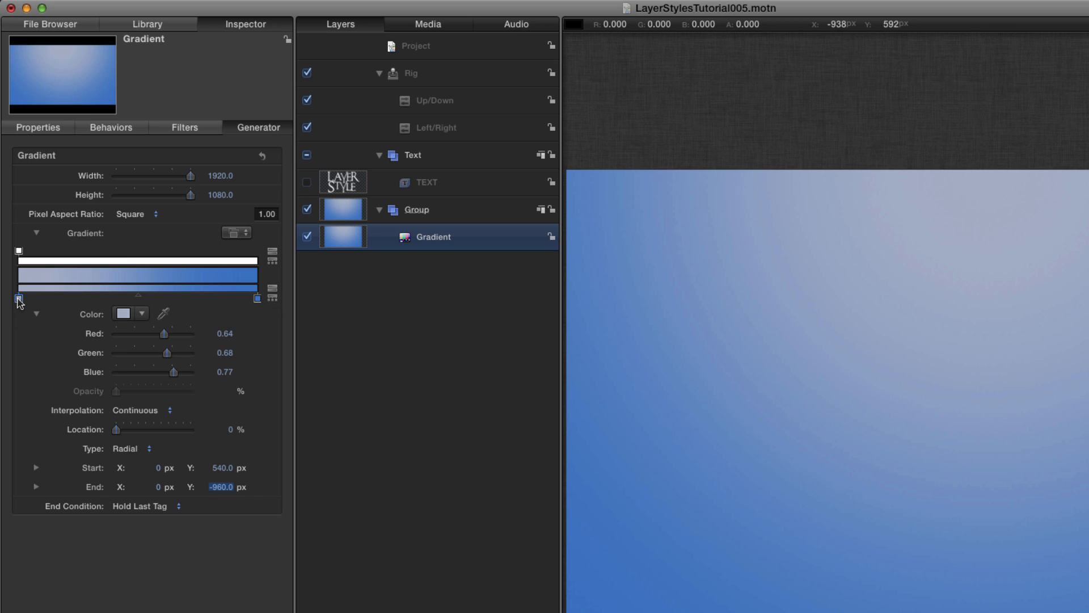
click(223, 335)
key(BackSpace)
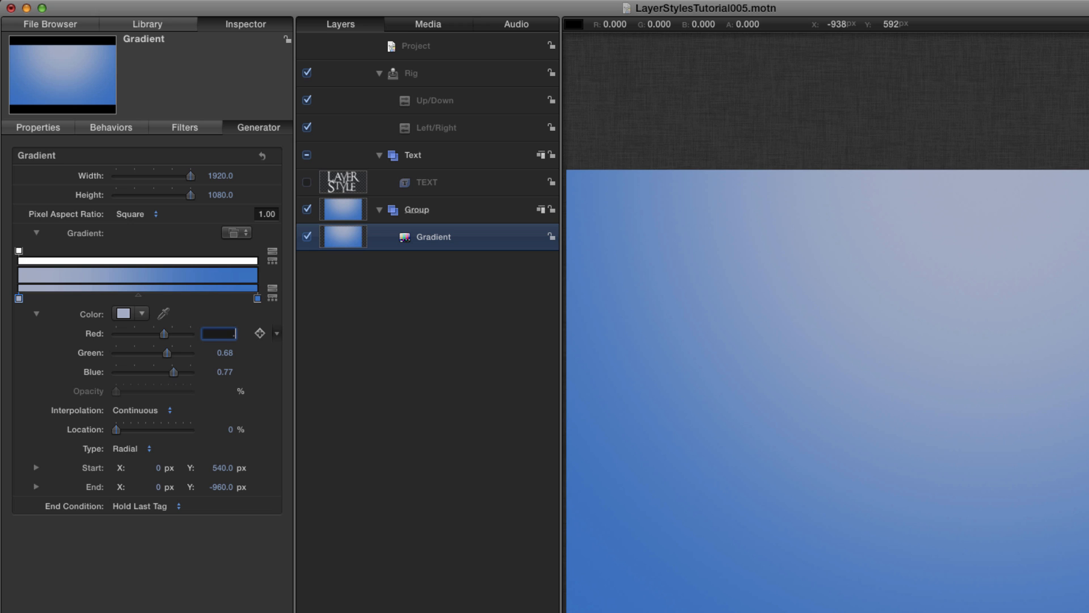
text(.3)
key(Tab)
key(BackSpace)
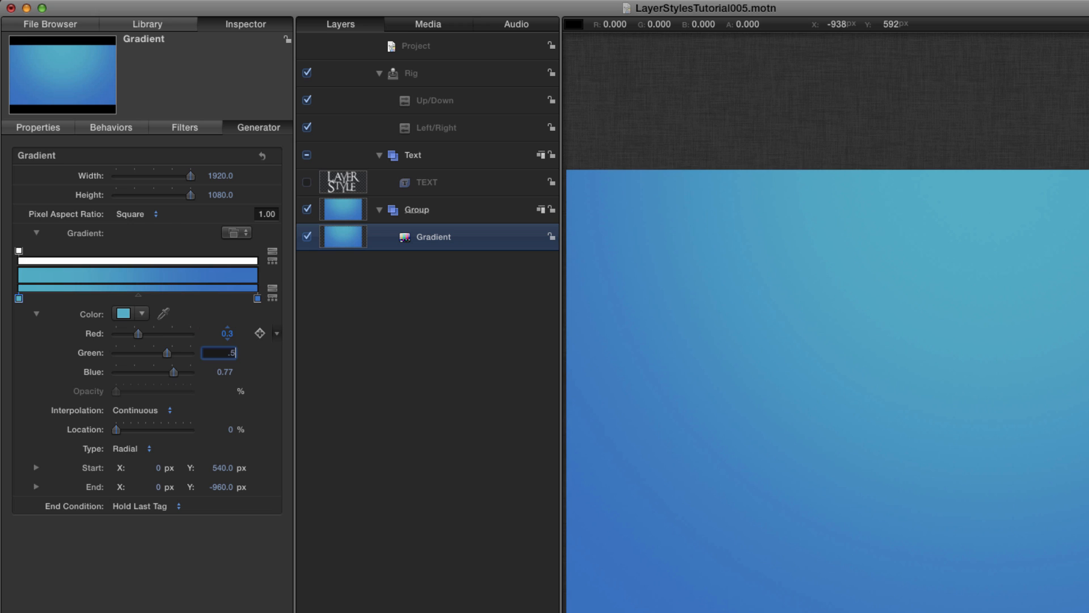
text(.5)
key(Tab)
key(BackSpace)
text(.7)
key(Return)
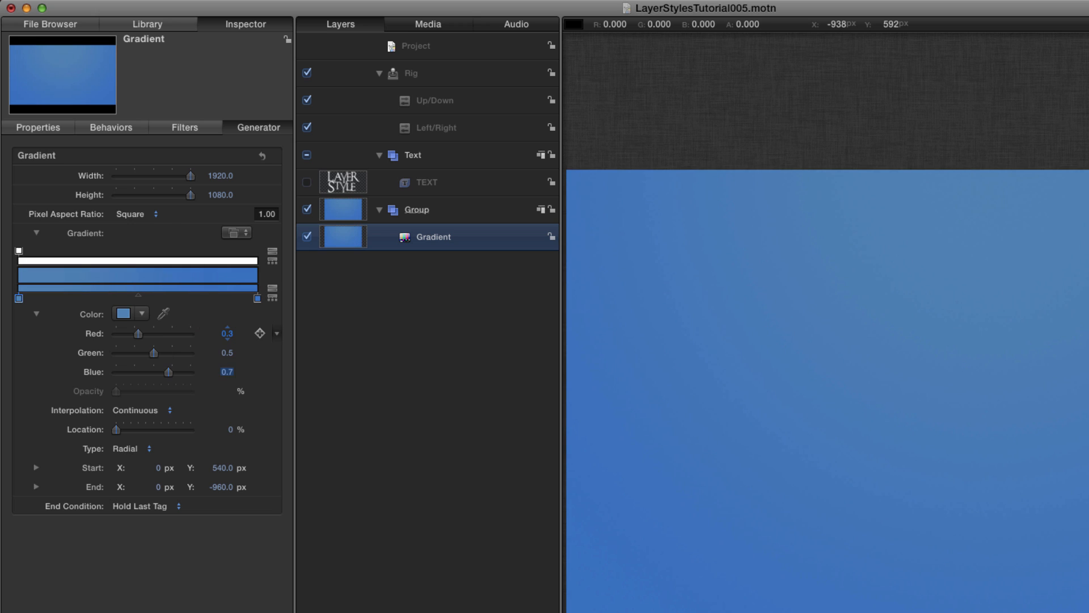
Recolor the gradient's ending color tag to dark navy with Red 0, Green 0 and Blue 0.1.
click(257, 298)
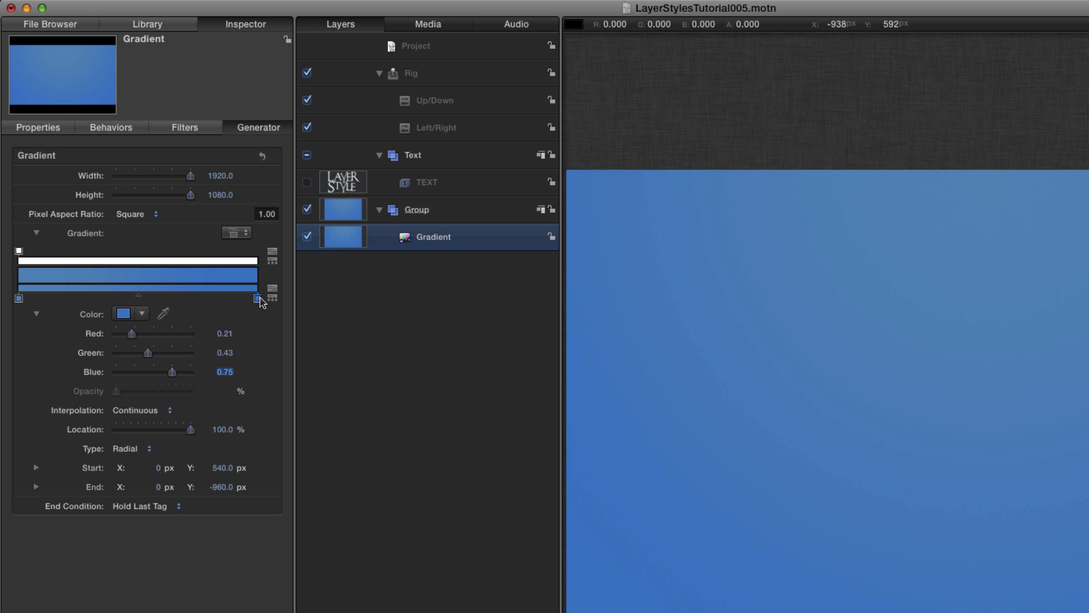
click(225, 333)
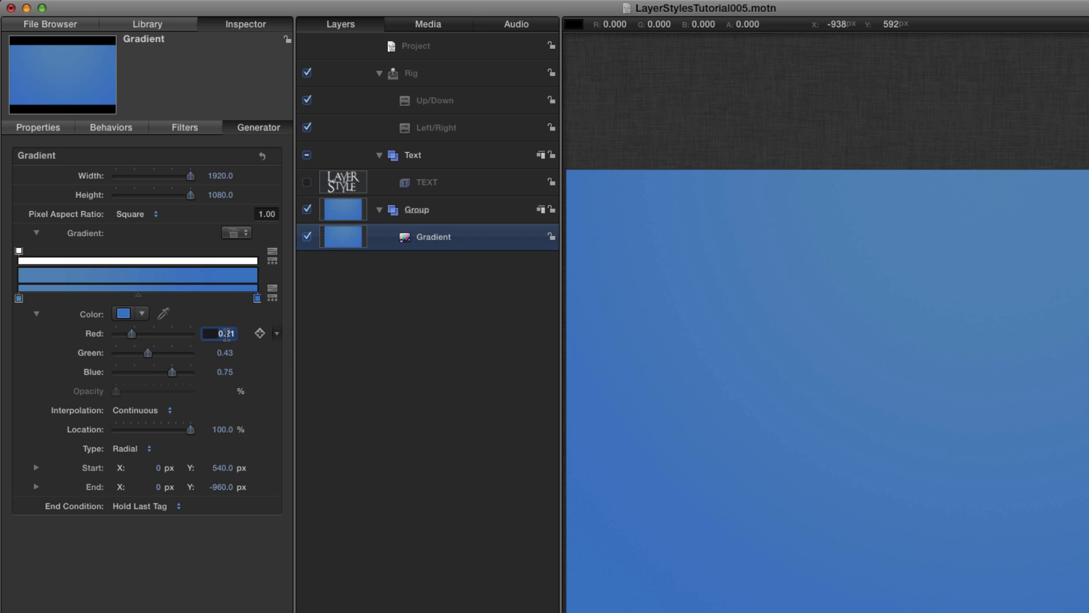
text(0)
key(Return)
key(Tab)
text(0)
key(Return)
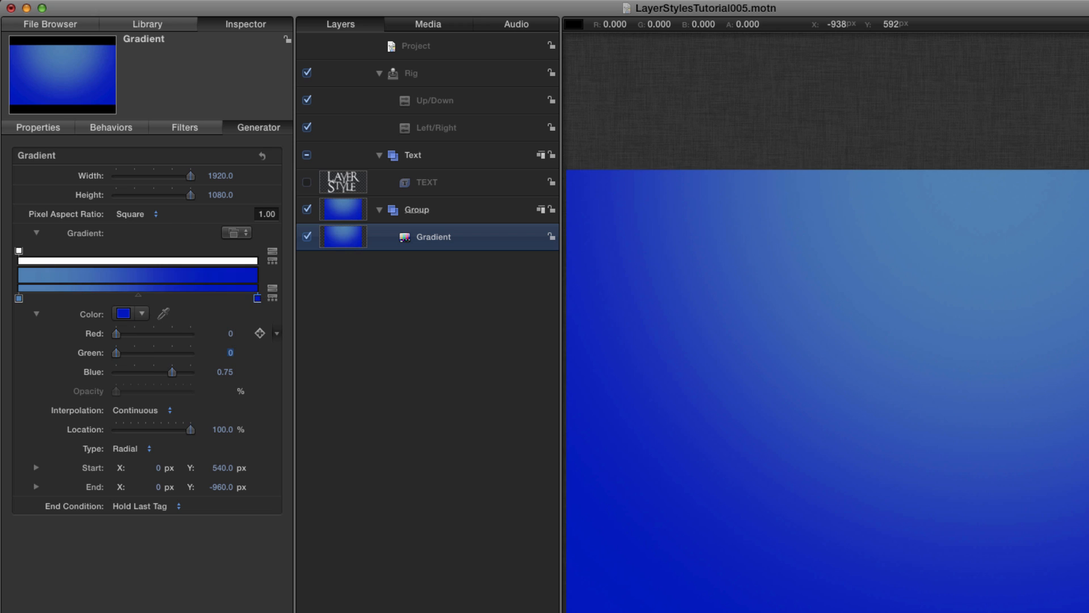
key(Tab)
text(.1)
key(Return)
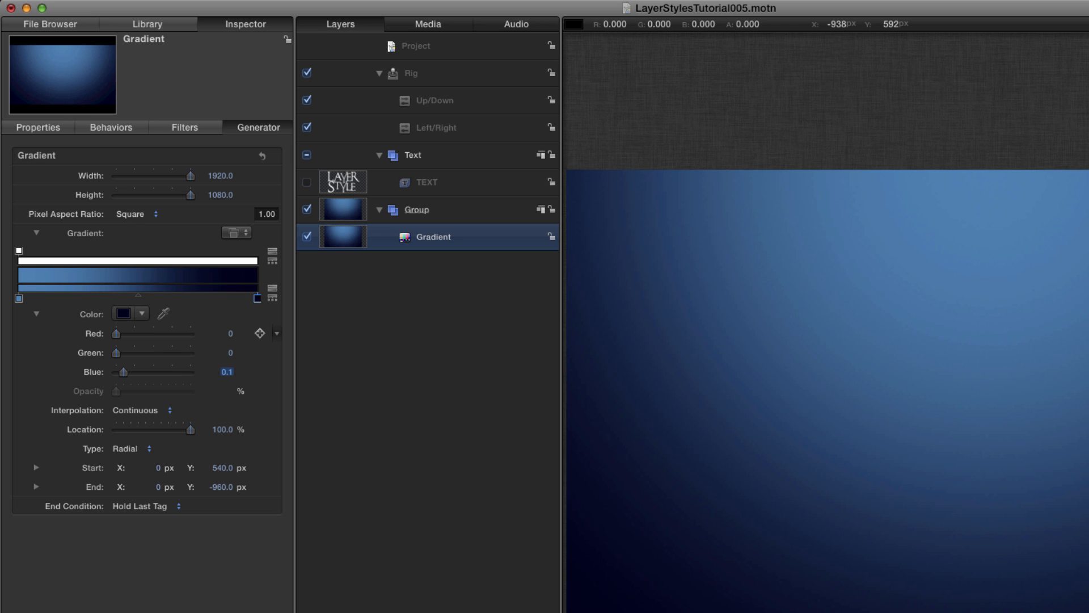
Rename the group holding the radial gradient as Background.
double_click(420, 210)
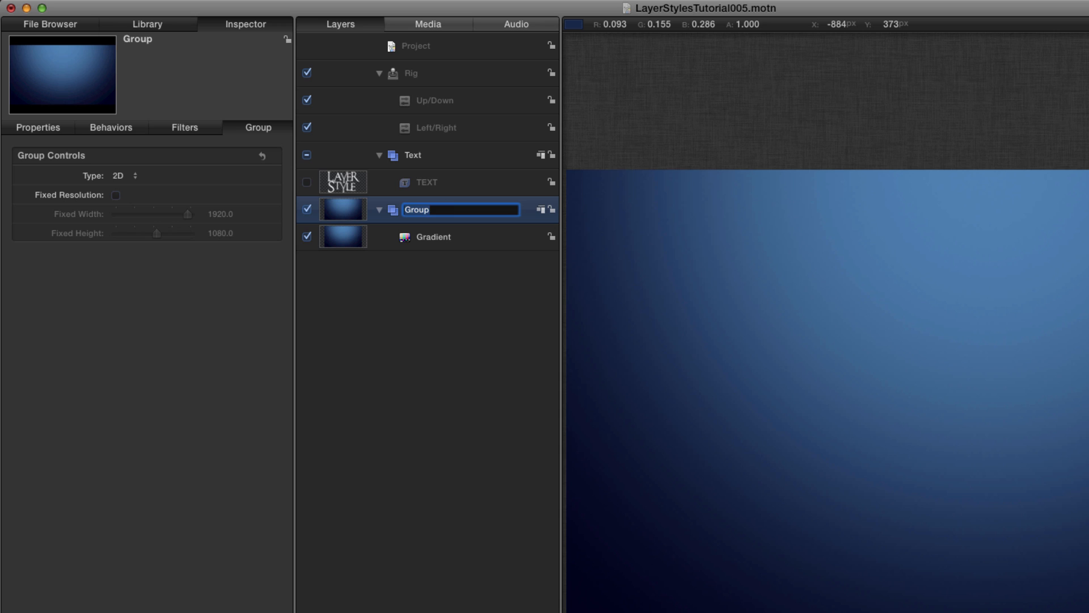
text(Backgroujn)
key(BackSpace)
key(BackSpace)
text(nd)
key(Return)
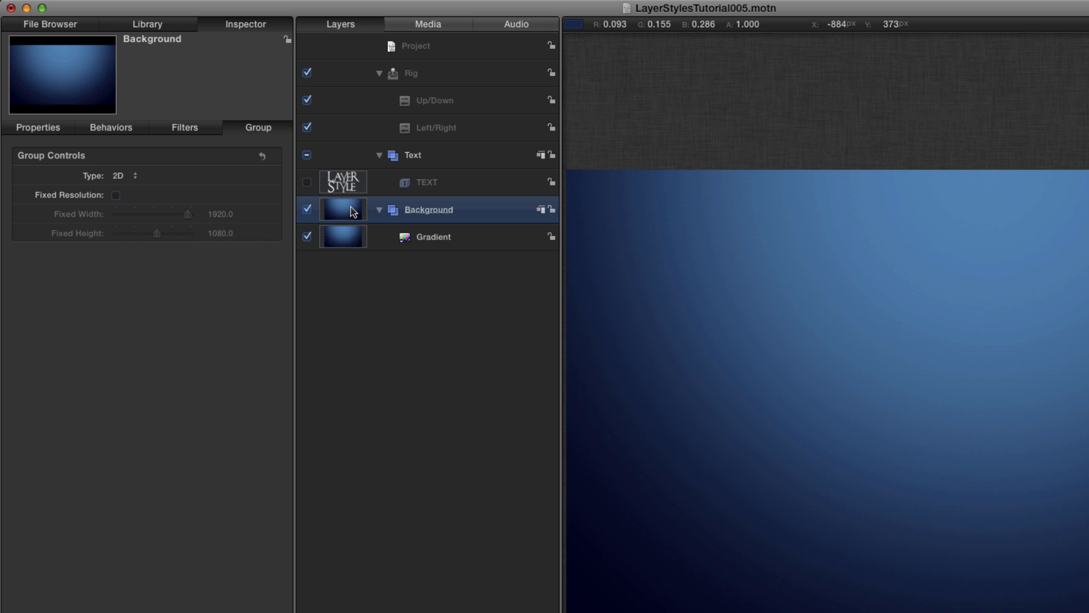
Create a new group above Background and name it Base.
key(super+shift+n)
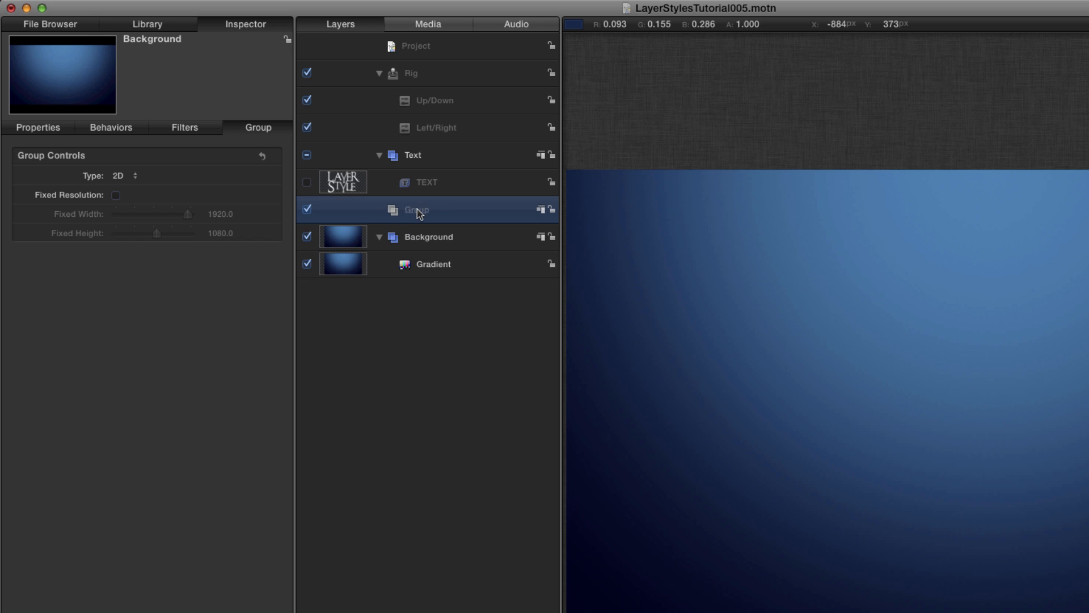
double_click(447, 210)
text(Base)
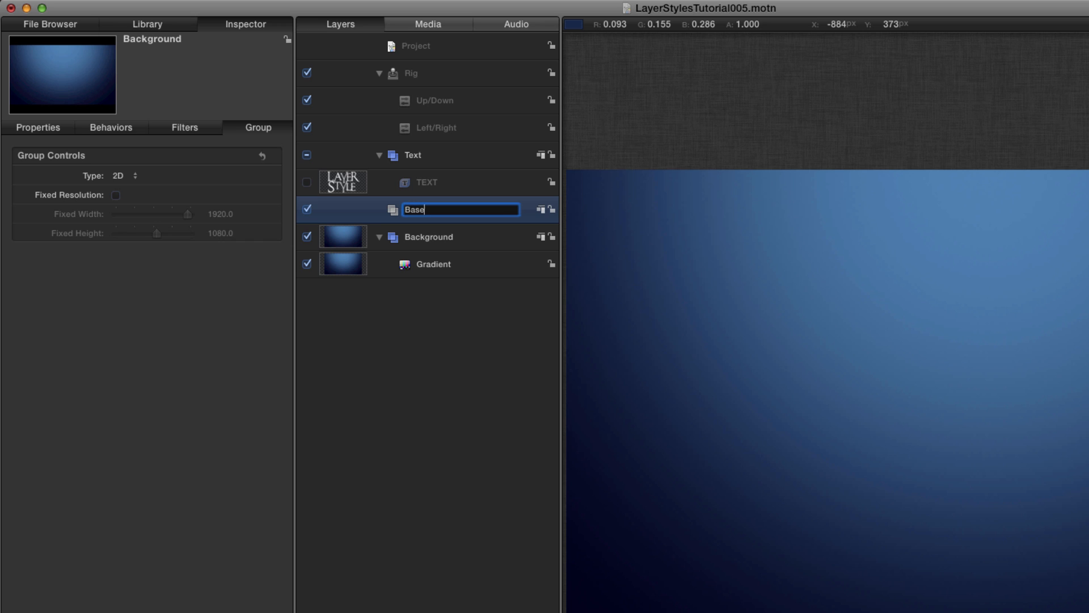
key(Return)
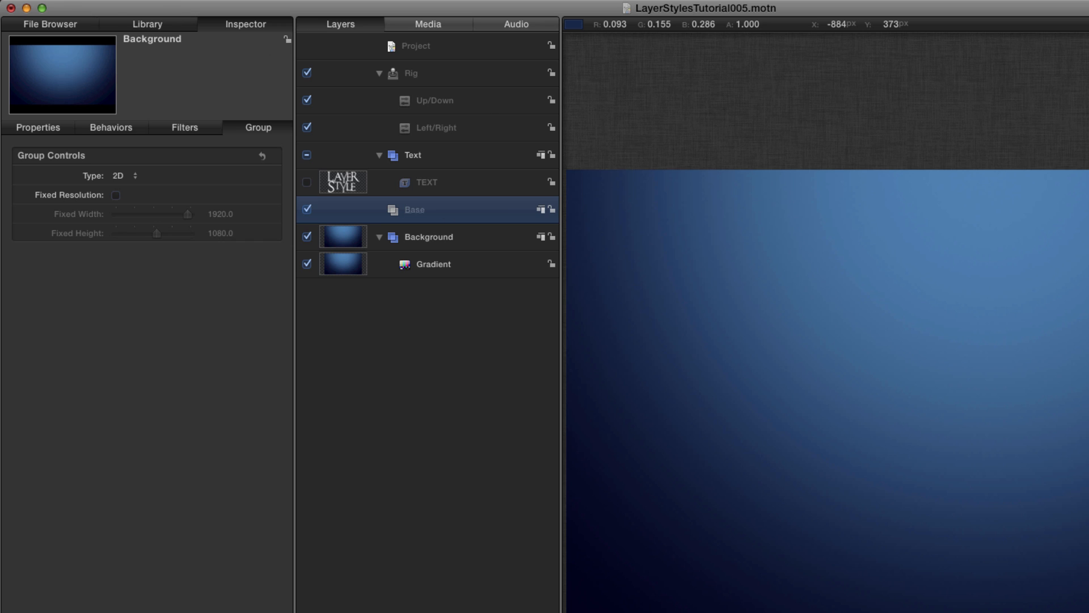
Add a second Gradient generator to the Base group and show its generator settings.
click(155, 25)
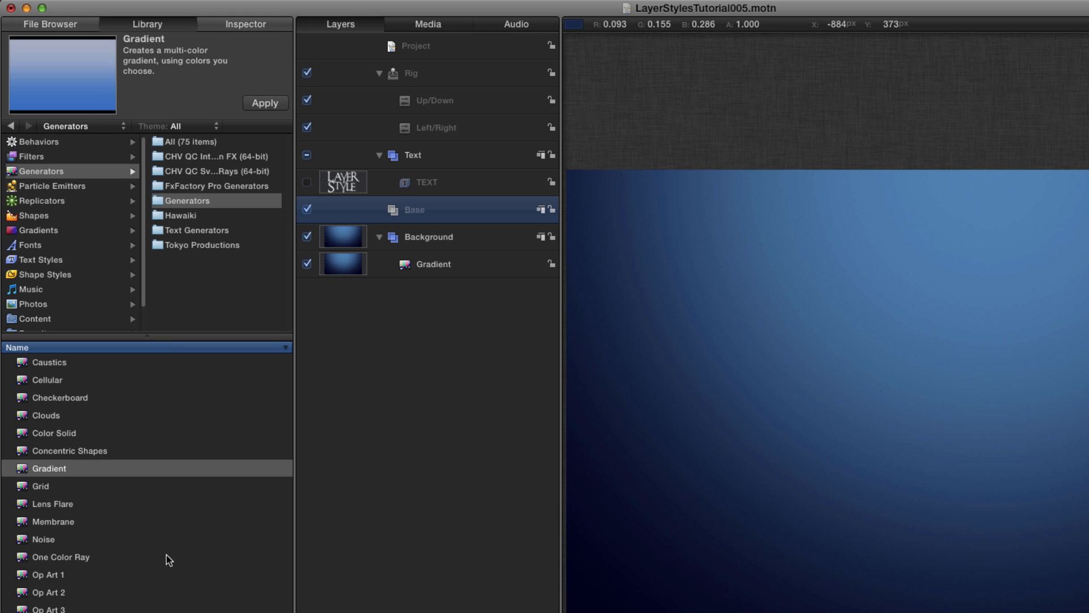
click(265, 103)
click(249, 27)
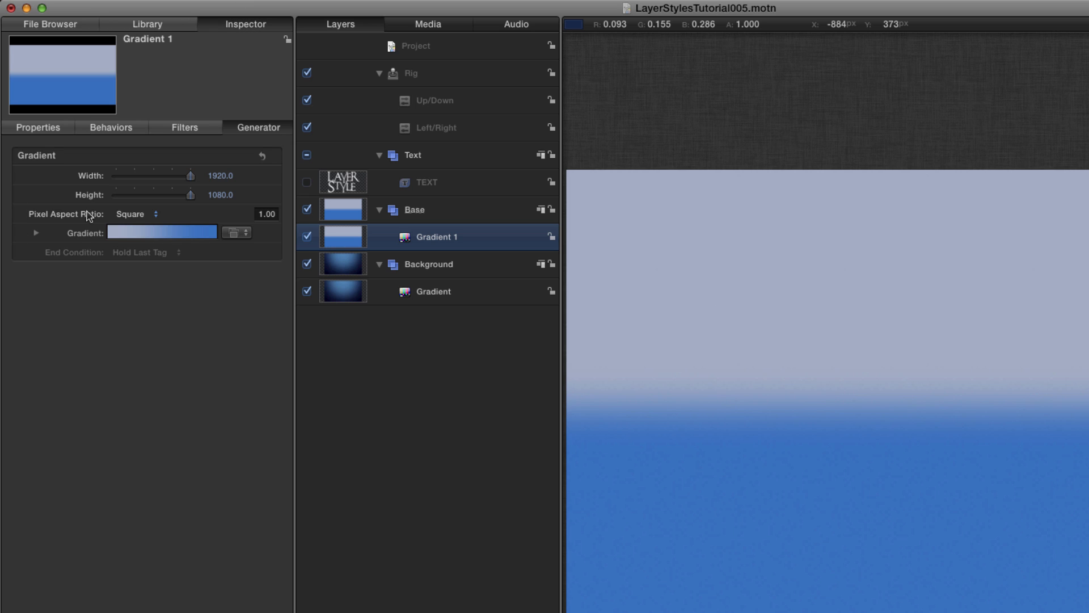
Remove the blue ending color tag from the Base group's gradient so only one color remains.
click(35, 232)
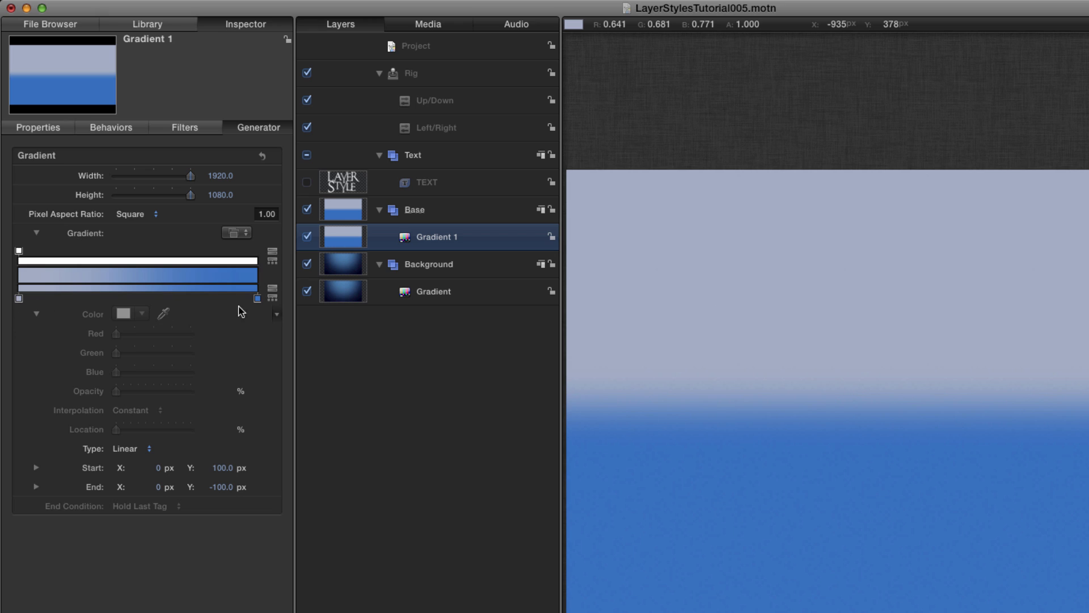
click(257, 299)
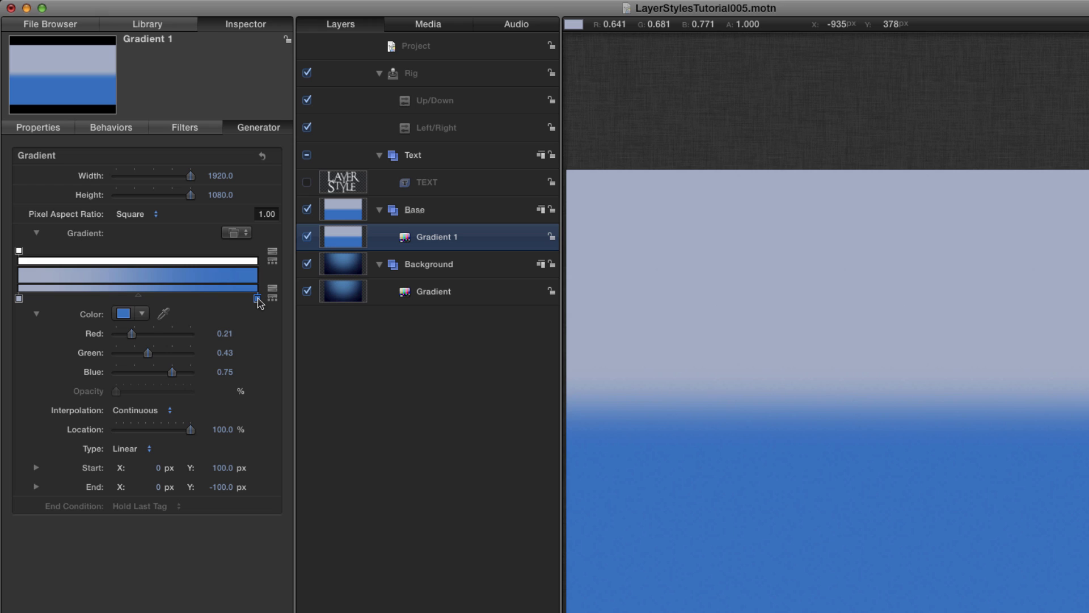
drag(259, 300, 274, 358)
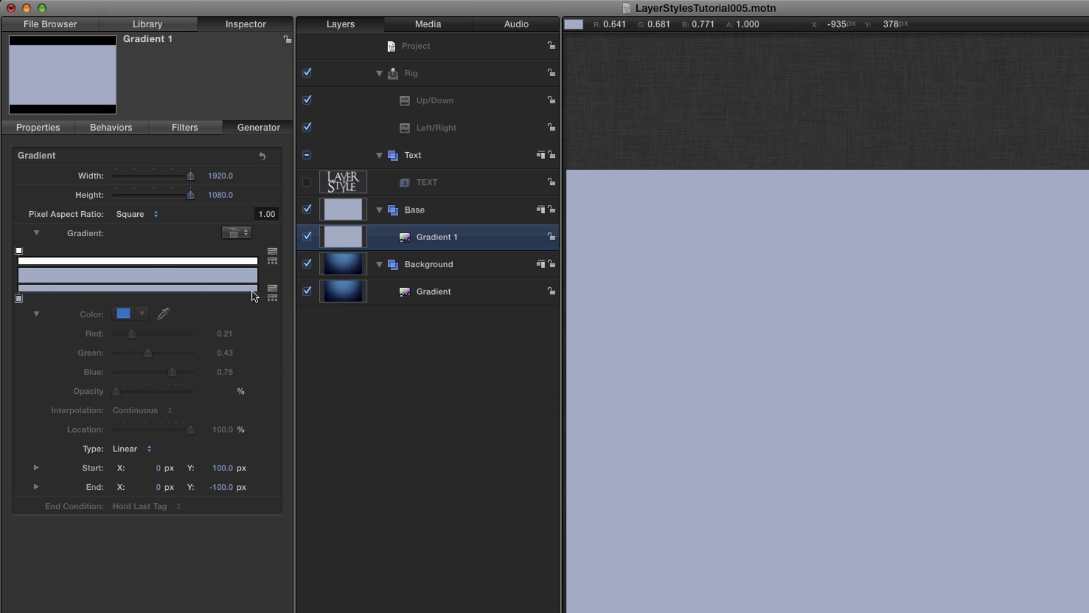
Set the Base gradient's remaining color tag to Red 0.6, Green 0.9 and Blue 1.
click(18, 298)
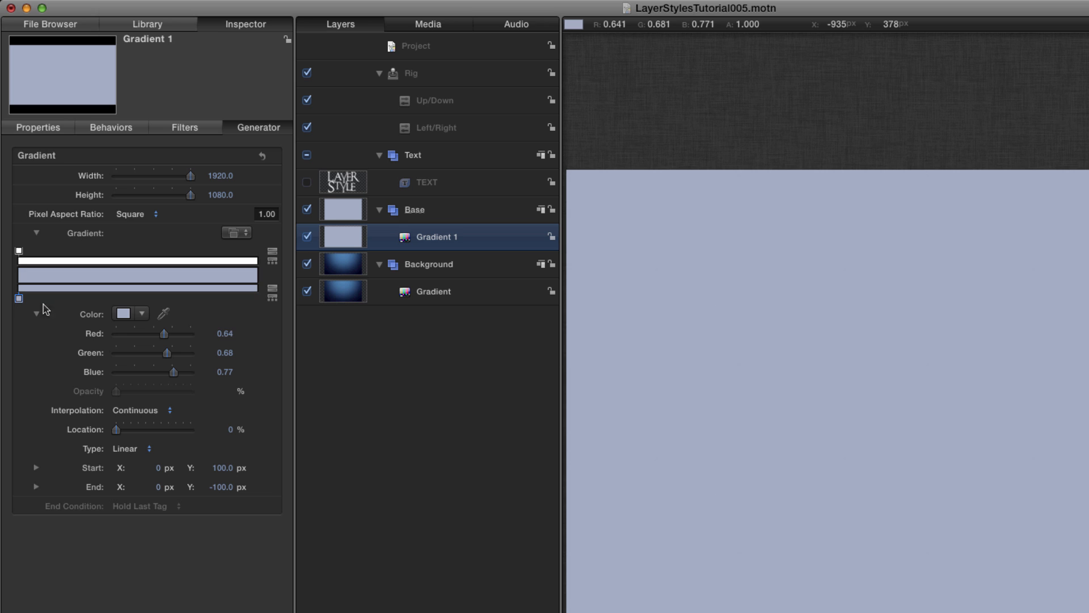
click(226, 333)
key(BackSpace)
text(.6)
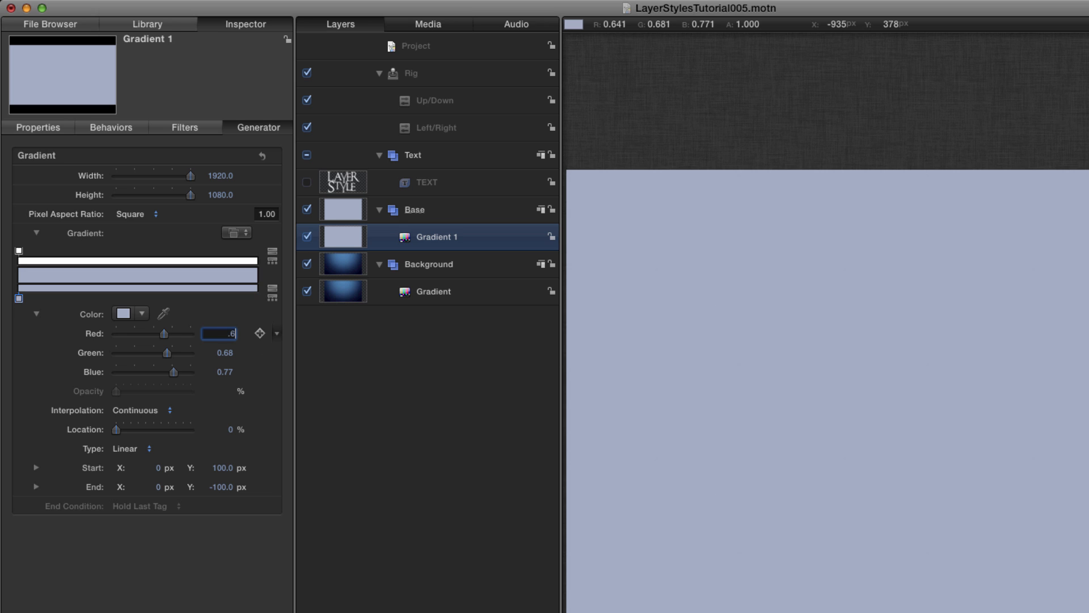
key(Tab)
text(.9)
key(Tab)
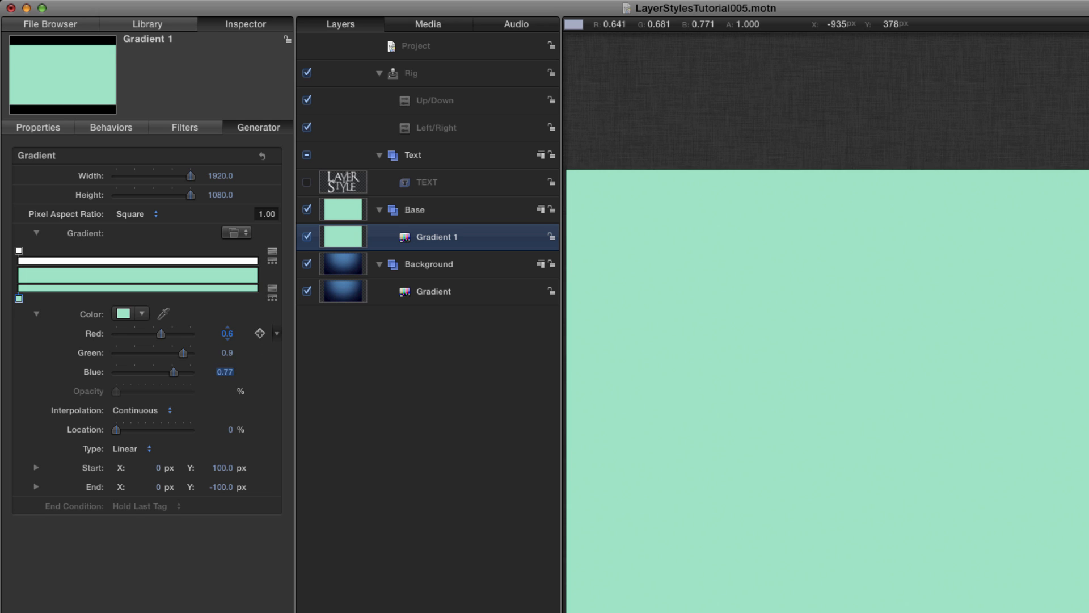
text(1)
key(Return)
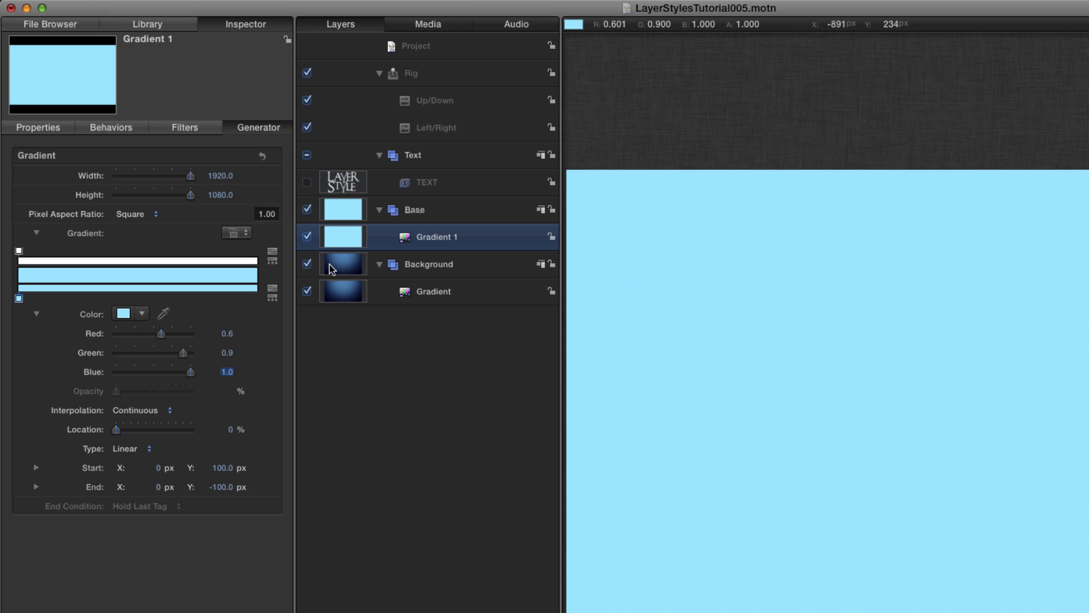
Add an image mask to the Base group's gradient, using the TEXT layer as its mask source.
click(344, 237)
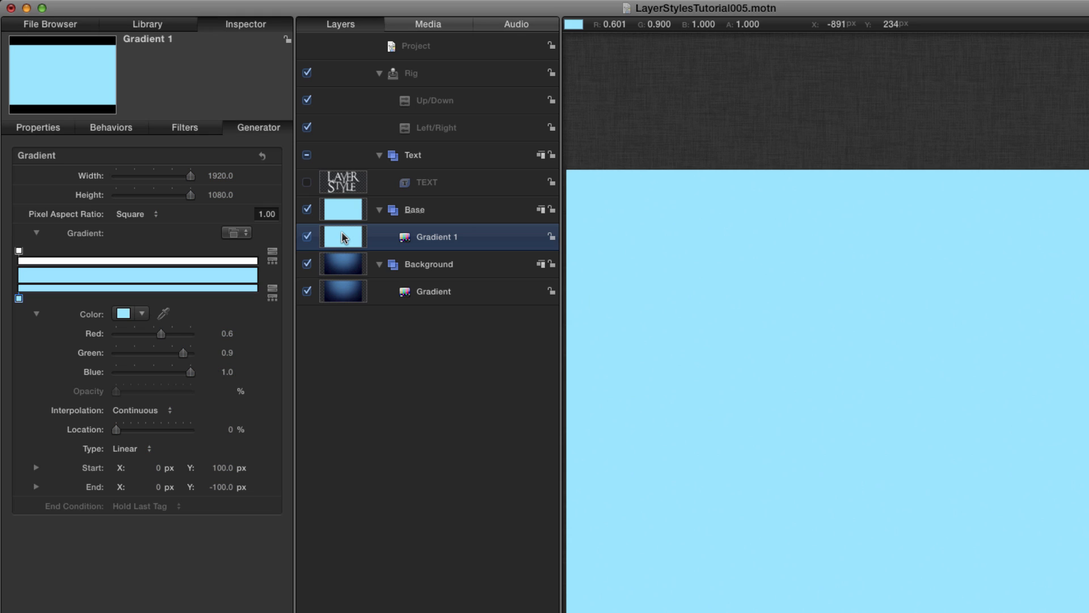
key(super+shift+m)
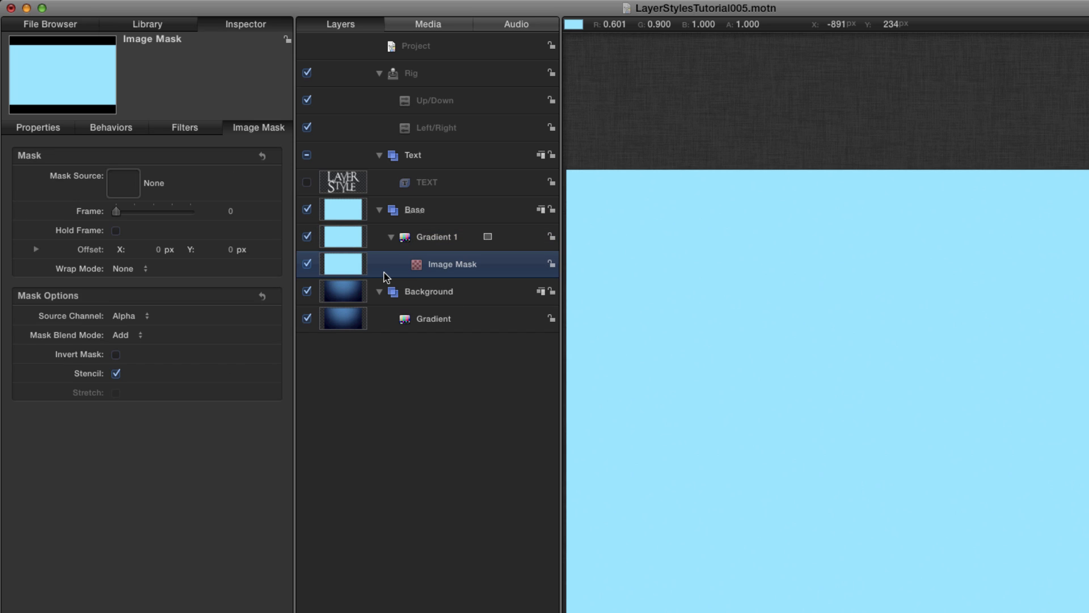
click(307, 182)
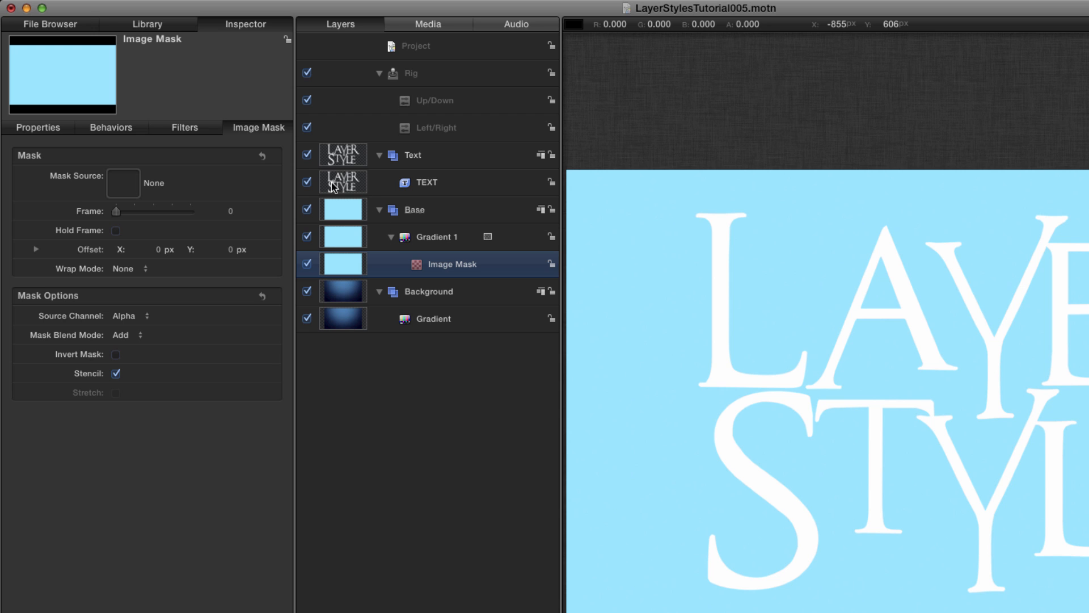
drag(332, 187, 126, 181)
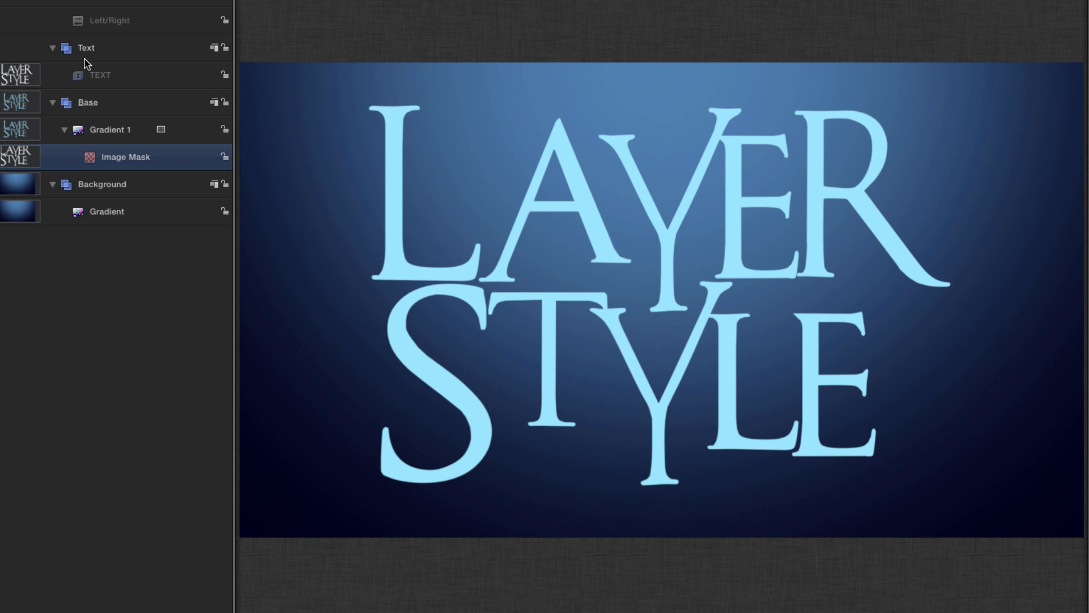
Check which font the TEXT layer uses and view the An Unfortunate Event font's page on dafont.com in the browser.
click(17, 76)
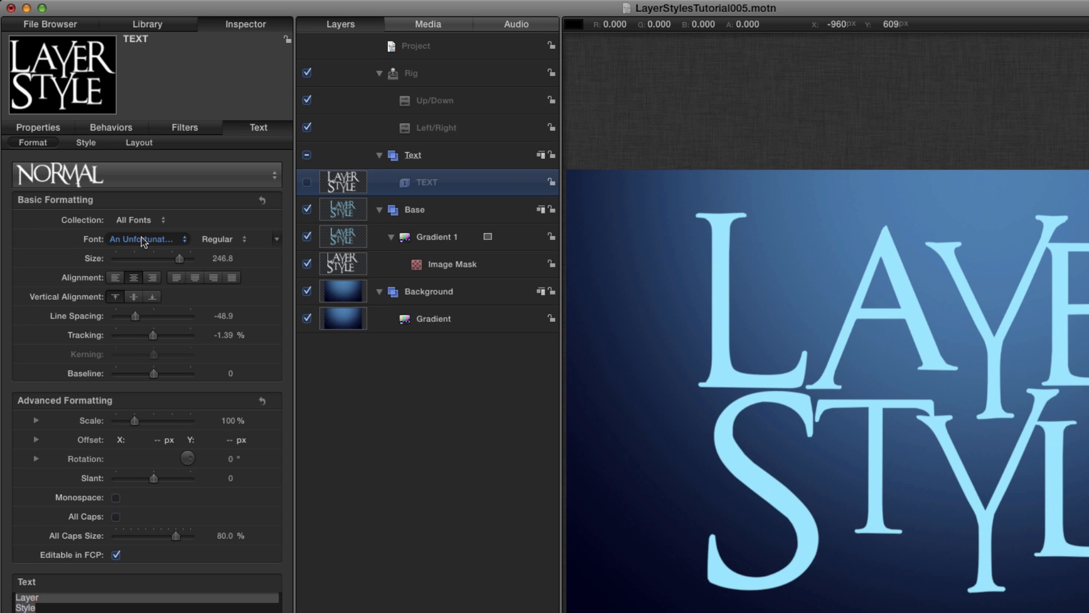
click(142, 242)
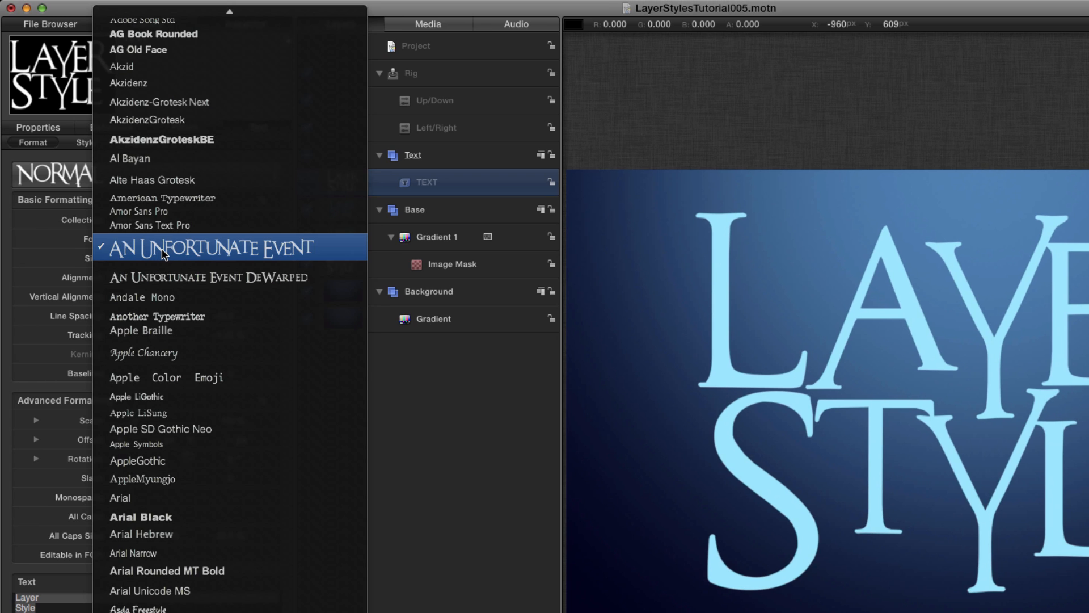
click(163, 253)
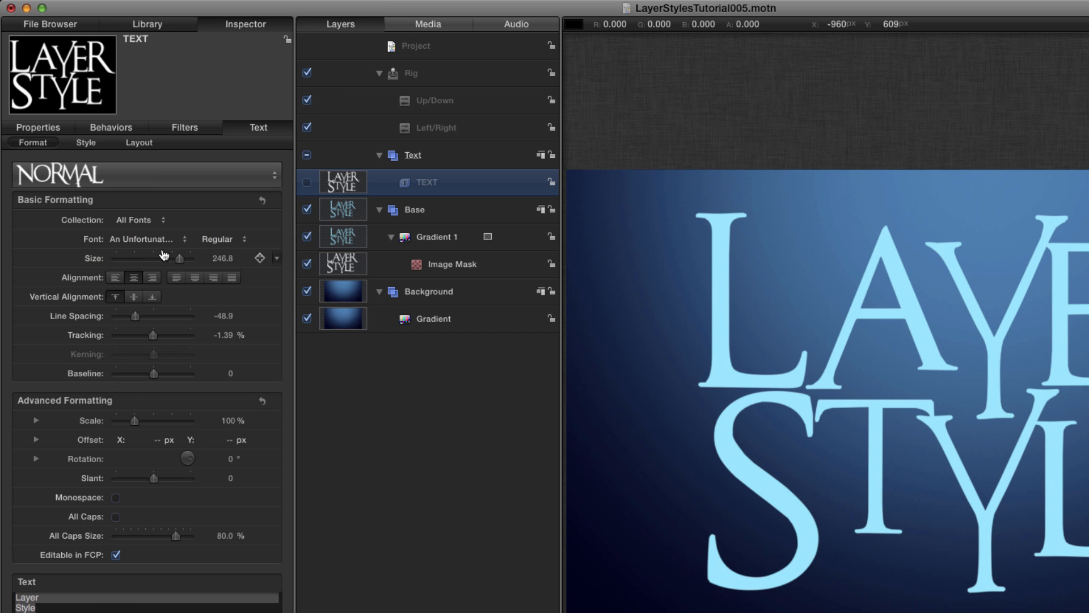
key(super+Tab)
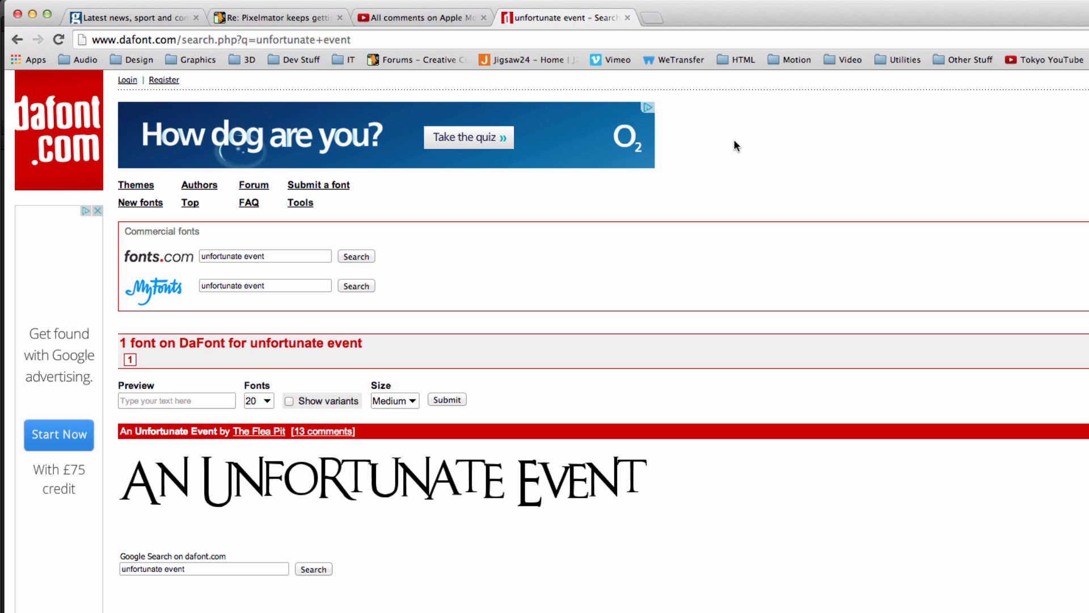
key(super+Tab)
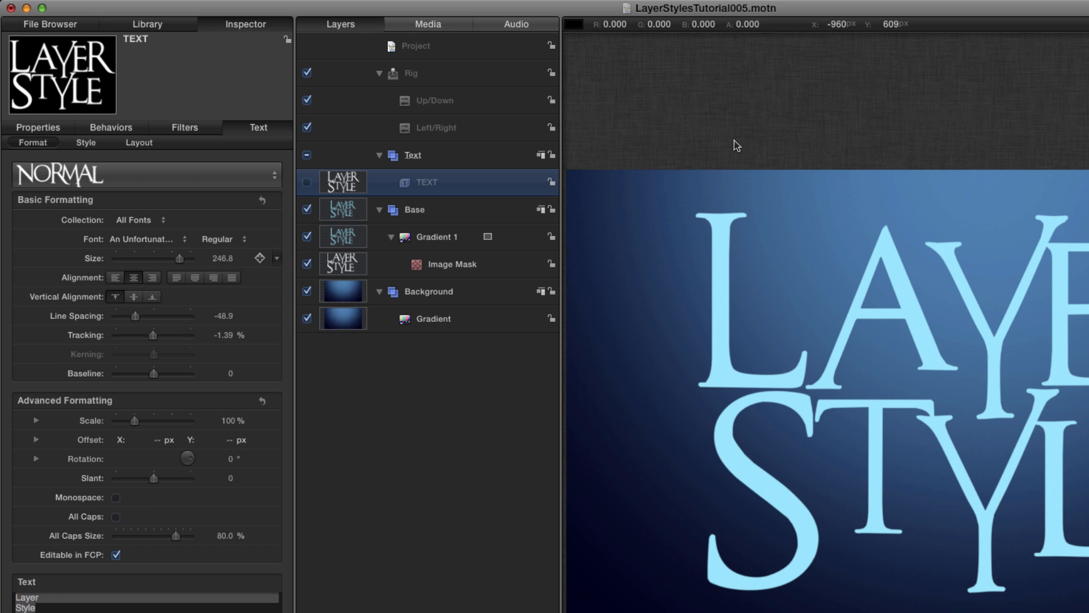
Rename the Base group's gradient to Face.
double_click(434, 238)
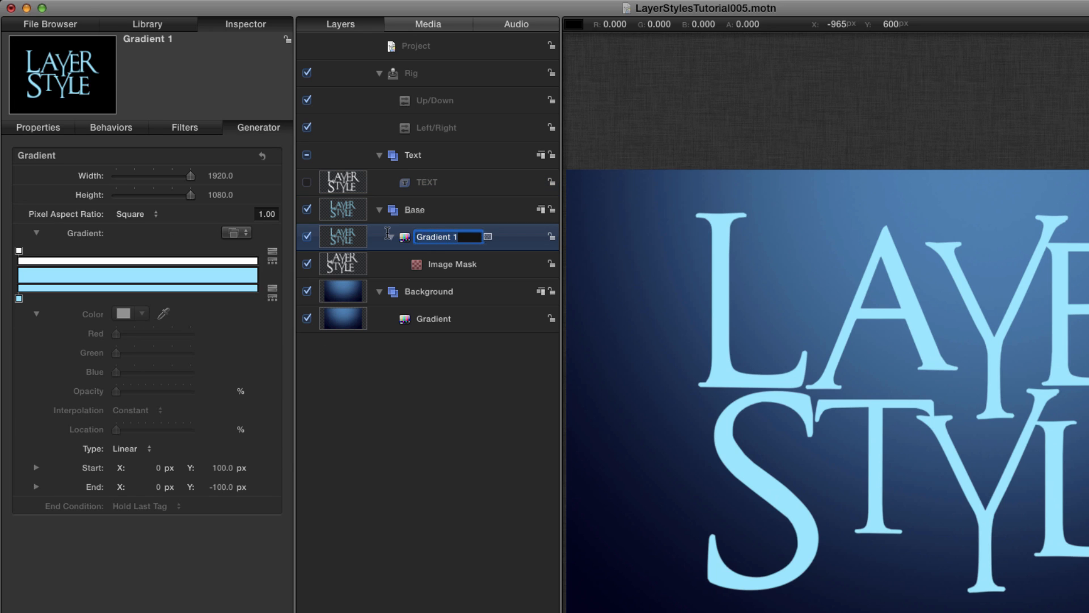
text(Face)
key(Return)
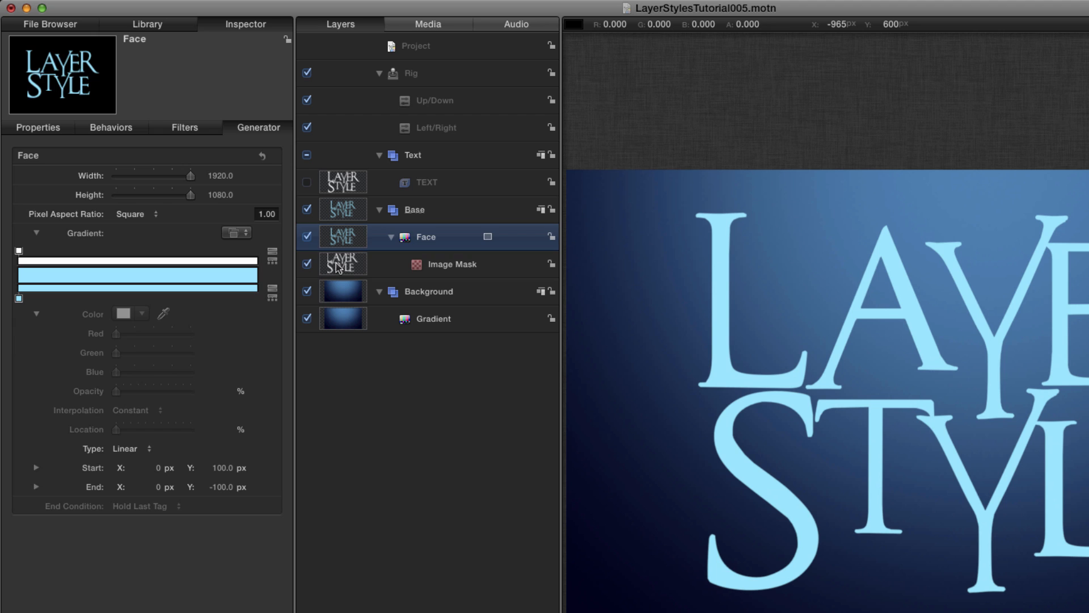
Add the MinMax filter from the Stylize filters to the Face gradient's image mask.
click(338, 268)
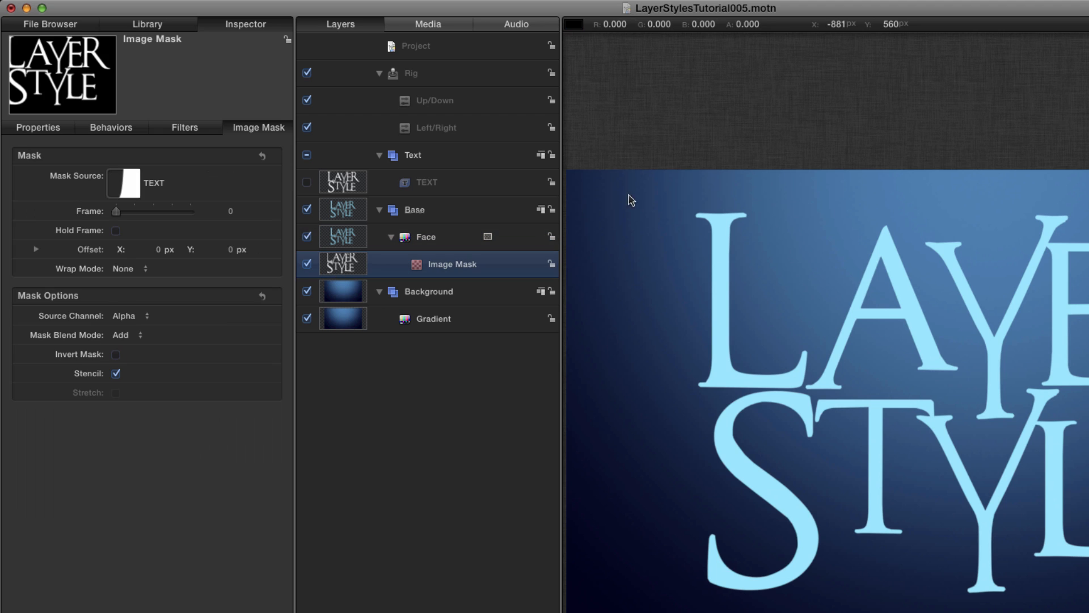
click(152, 28)
click(34, 161)
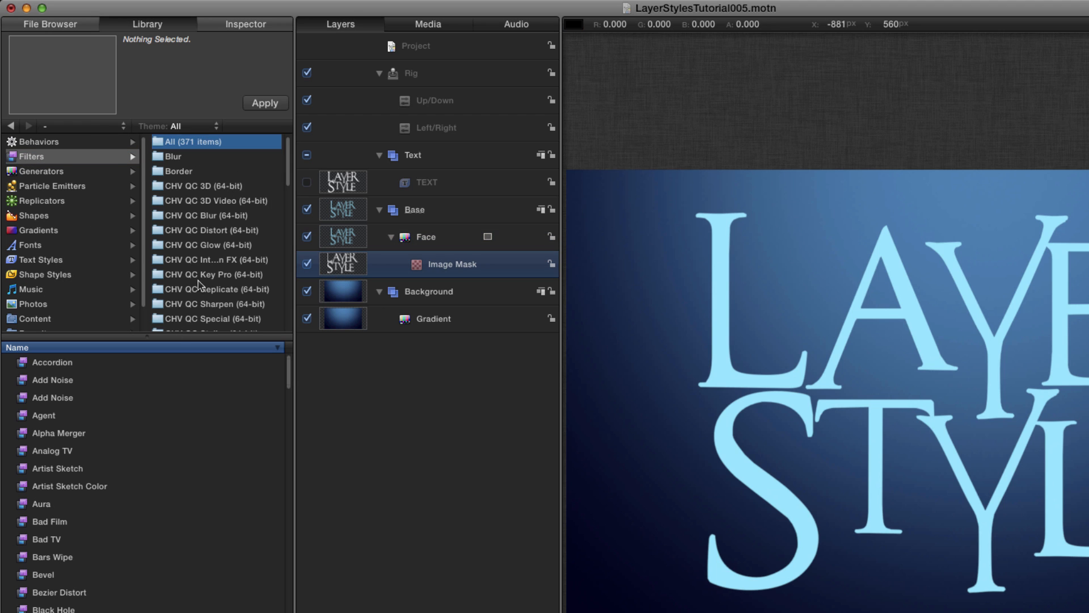
scroll(199, 284, down, 15)
click(181, 279)
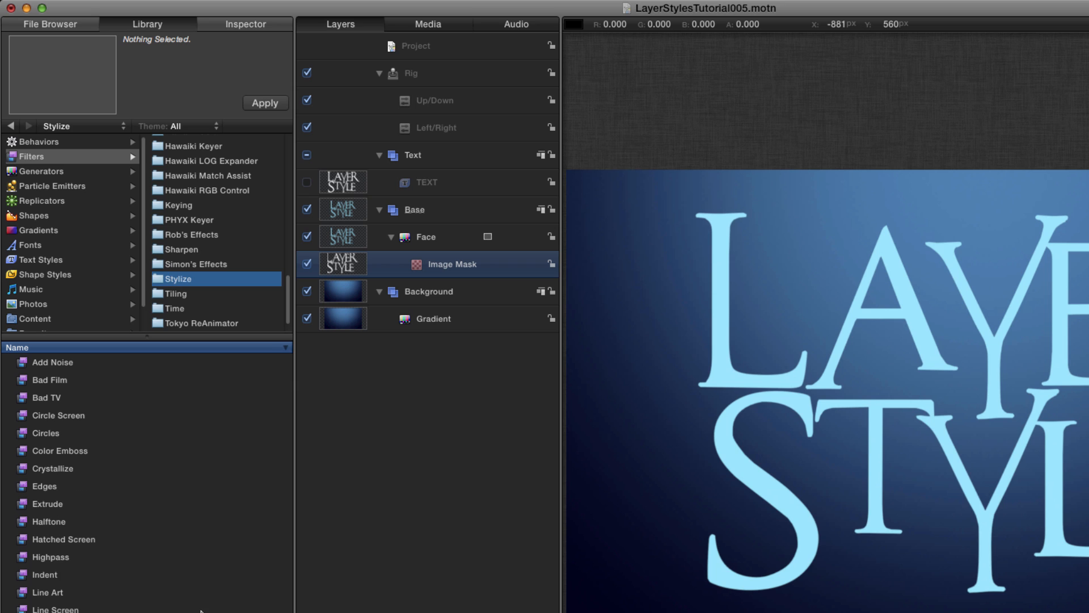
click(63, 612)
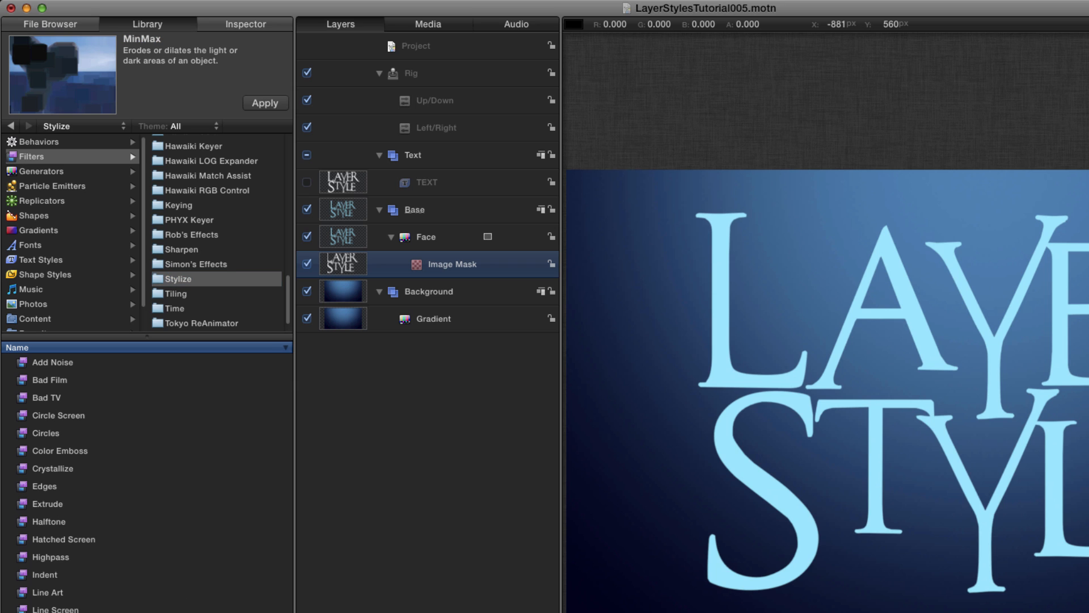
drag(62, 612, 342, 267)
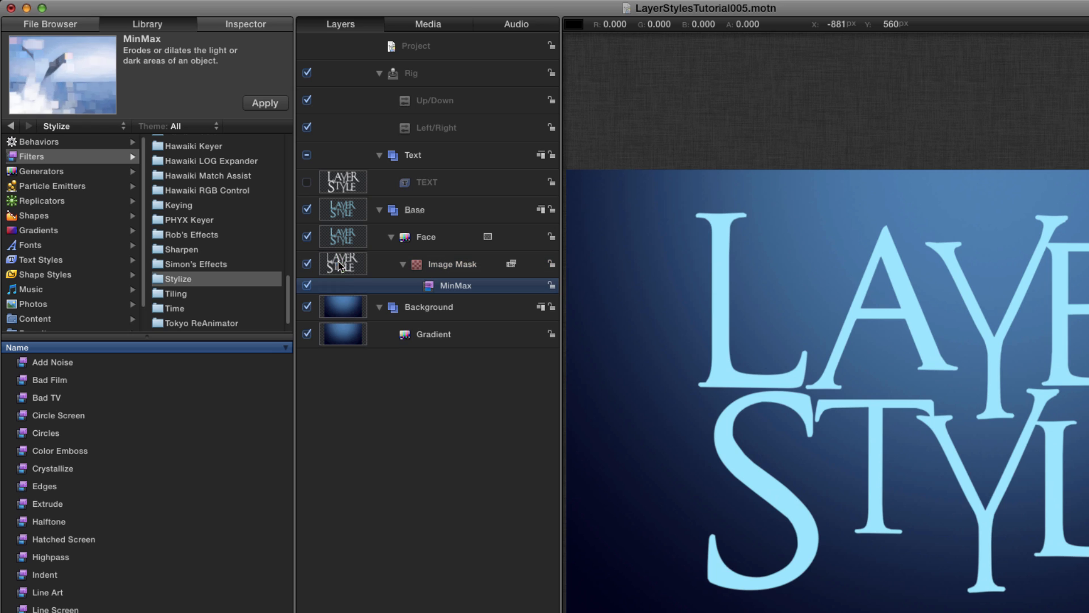
Set the MinMax filter's radius to 1 in Minimum mode and toggle the filter off and on to compare.
click(244, 25)
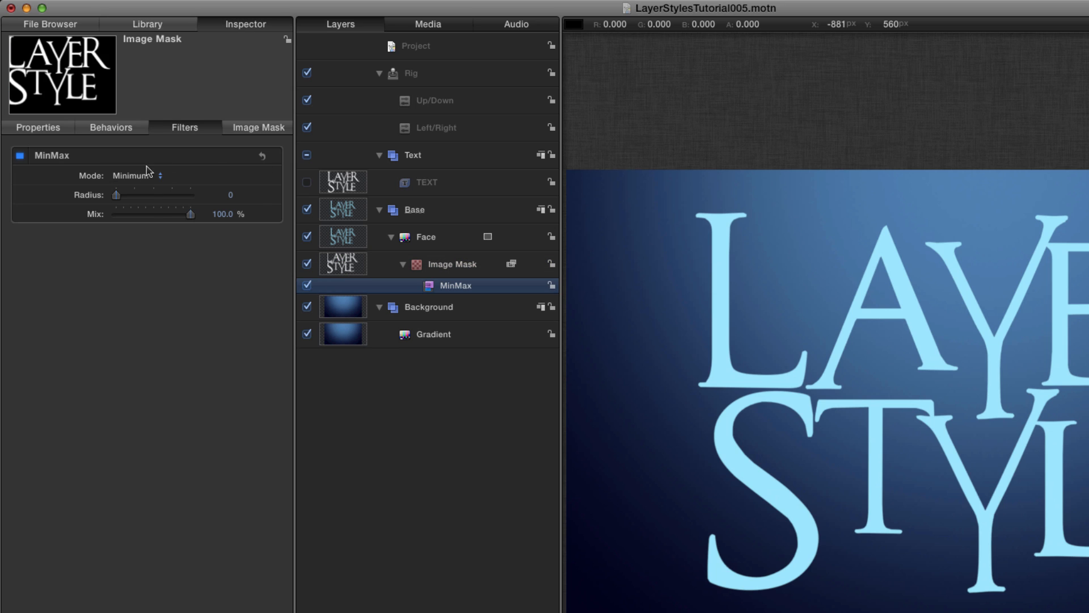
click(231, 195)
text(1)
key(Return)
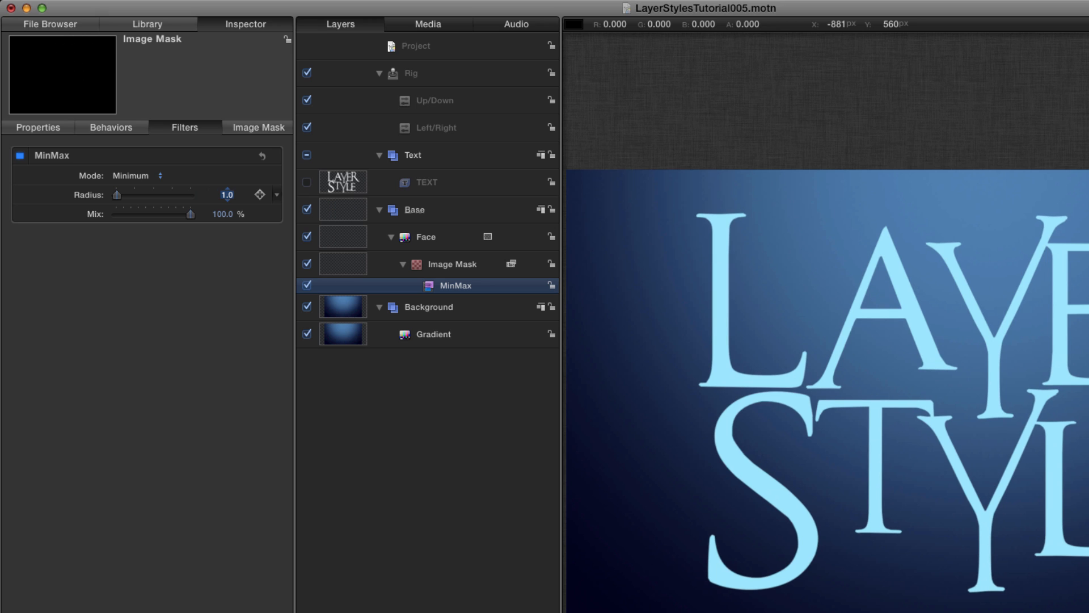
click(20, 156)
click(20, 155)
click(20, 155)
click(20, 156)
Create a new group above the Base group and name it Edges.
click(339, 237)
click(348, 213)
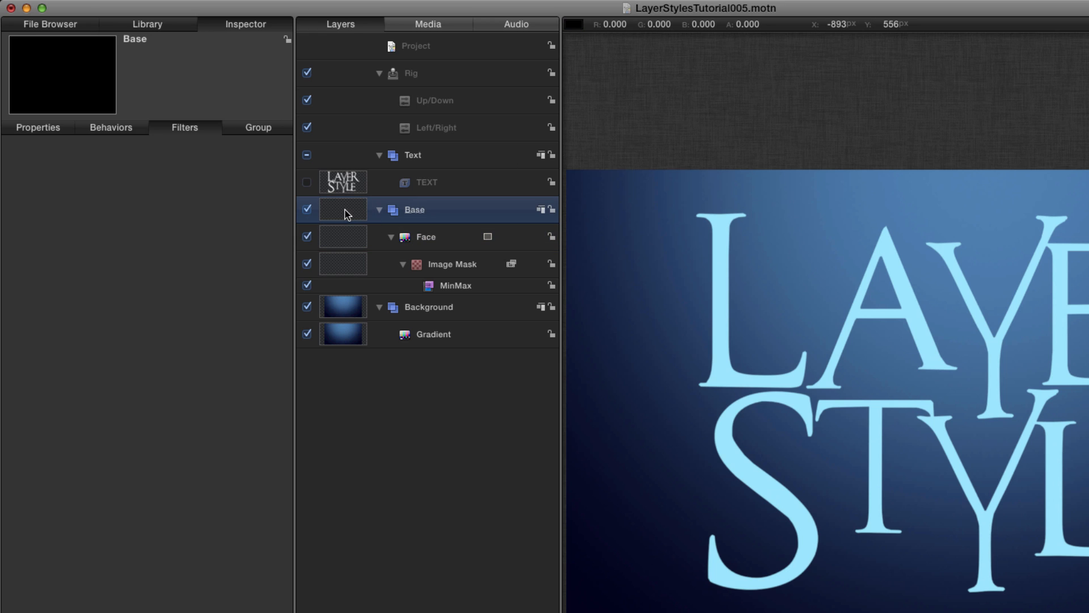
key(super+shift+n)
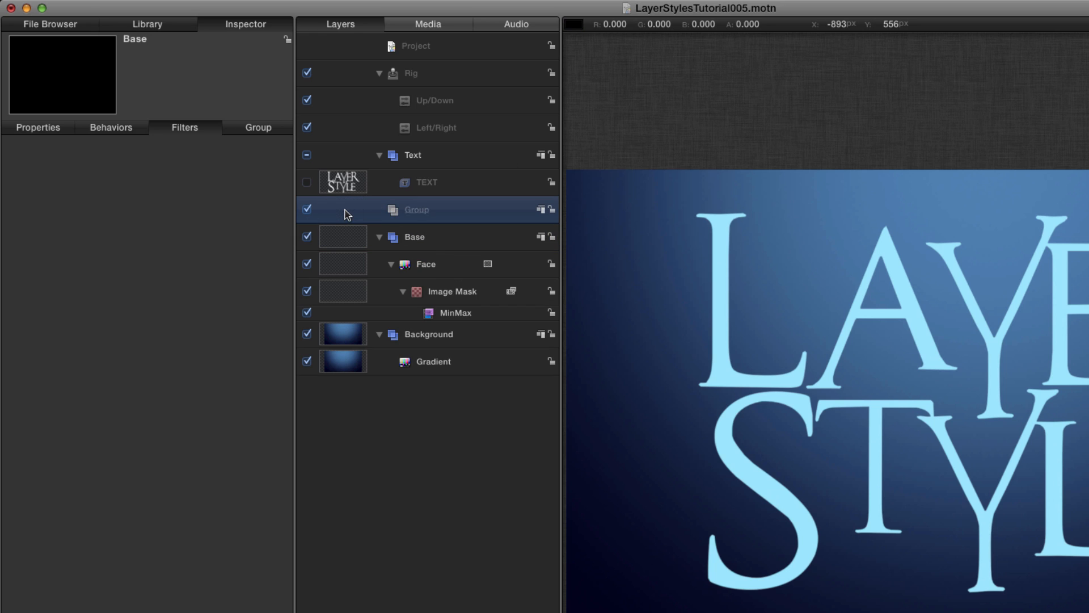
double_click(414, 210)
text(Edges)
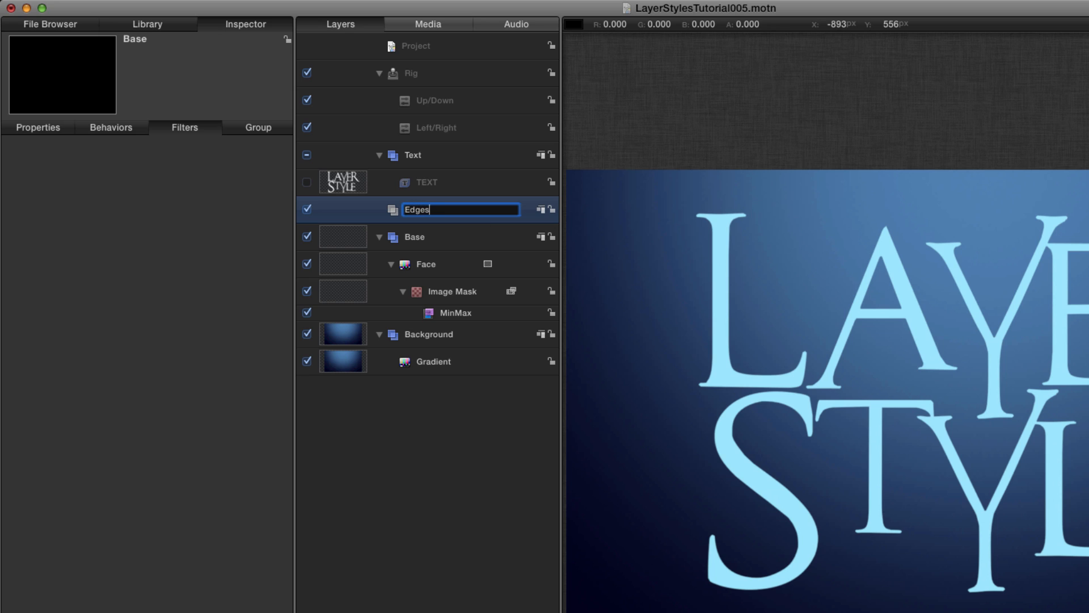
key(Return)
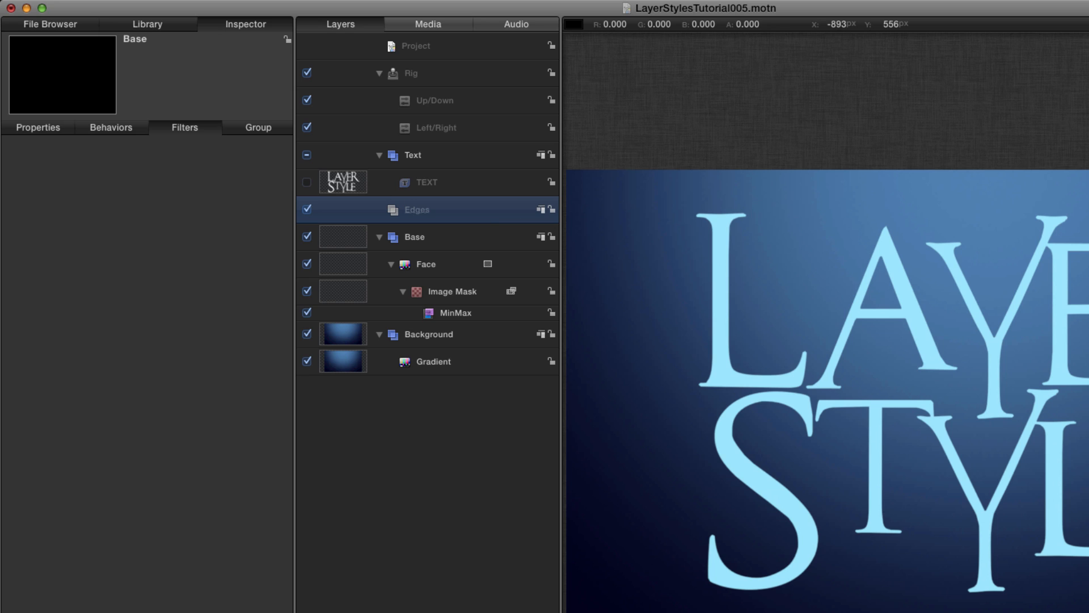
Copy the Face gradient with its image mask into the Edges group and rename the copy to Dark.
click(340, 270)
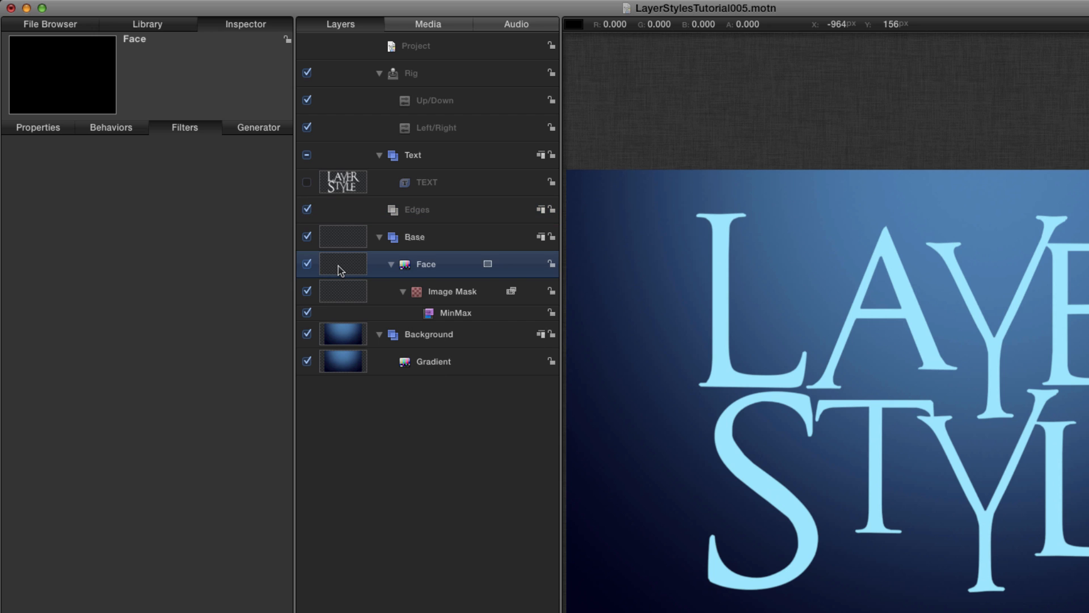
drag(341, 270, 411, 214)
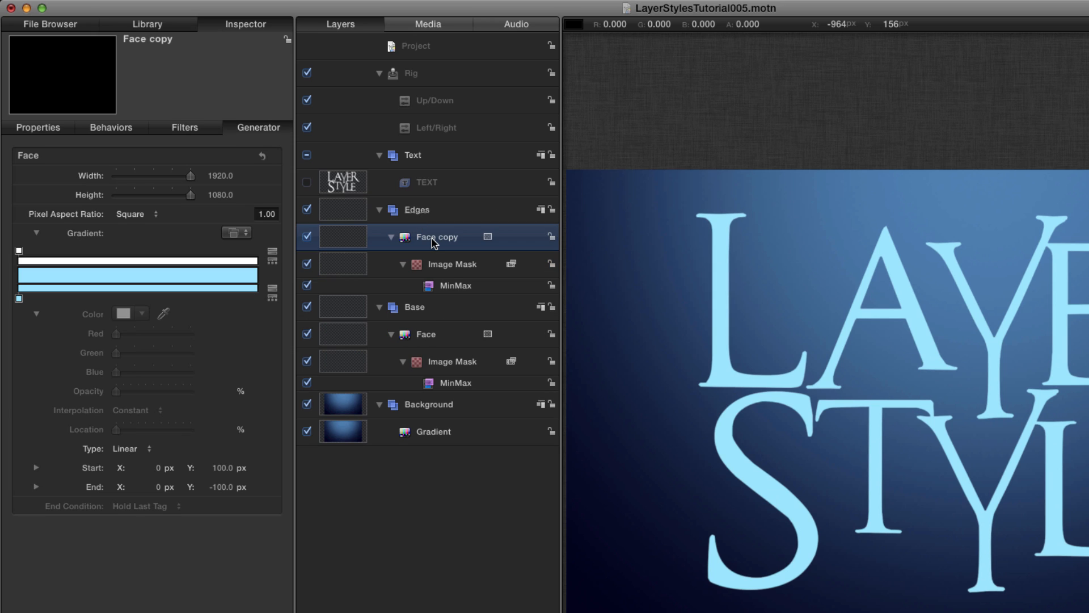
double_click(434, 242)
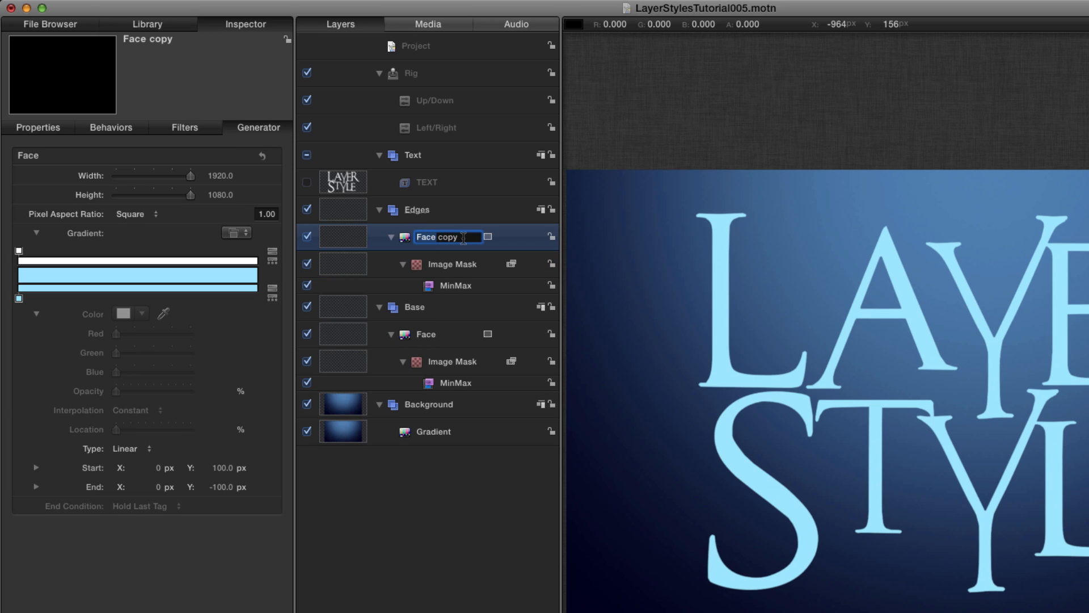
text(Dark)
key(Return)
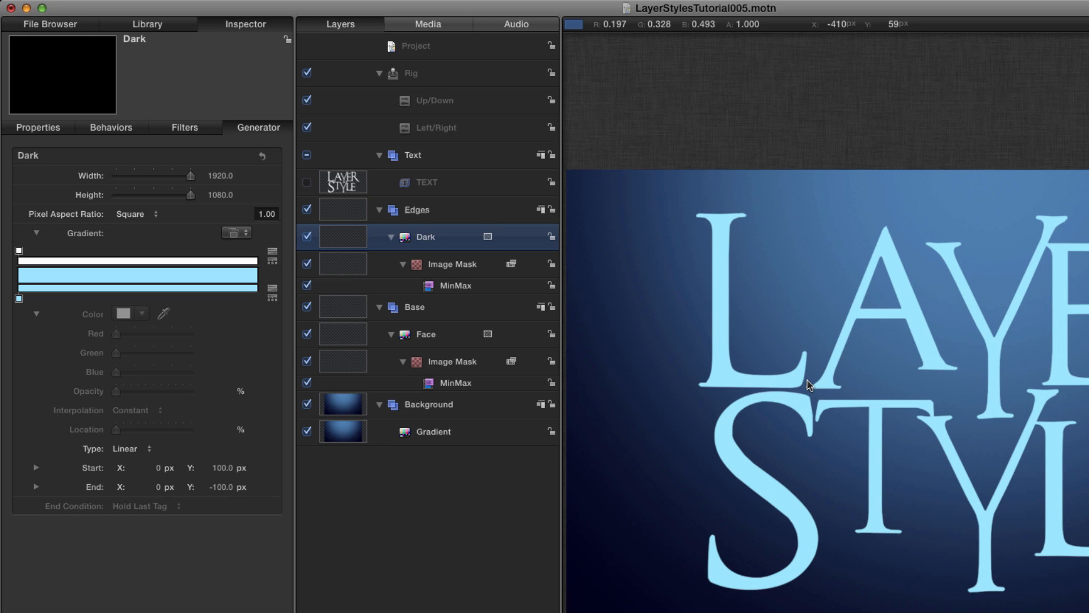
Set the Dark gradient's color tag to black, with Red, Green and Blue at 0.
click(19, 299)
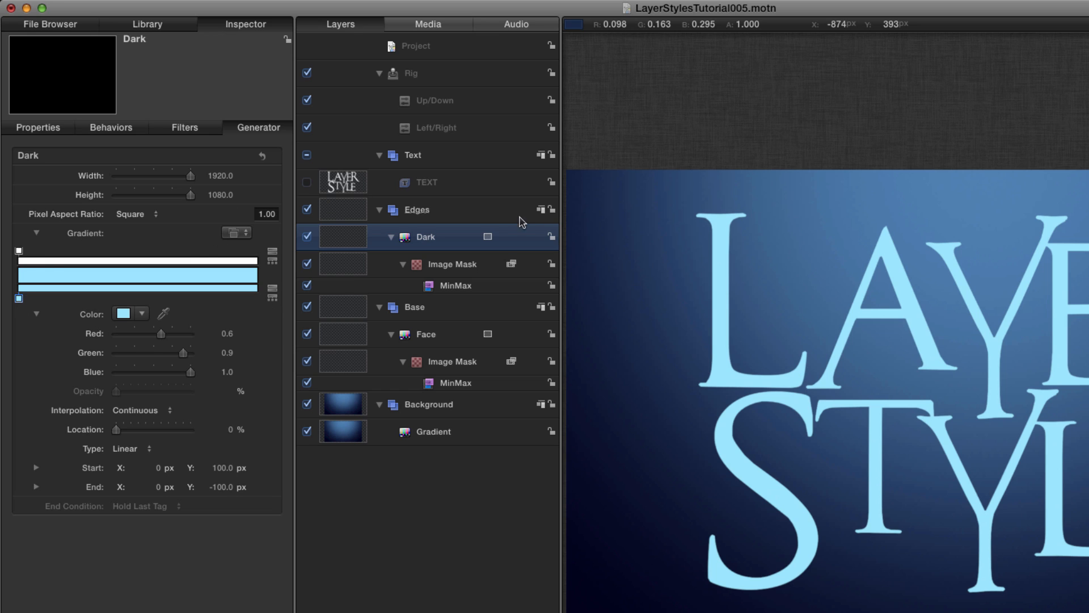
click(123, 313)
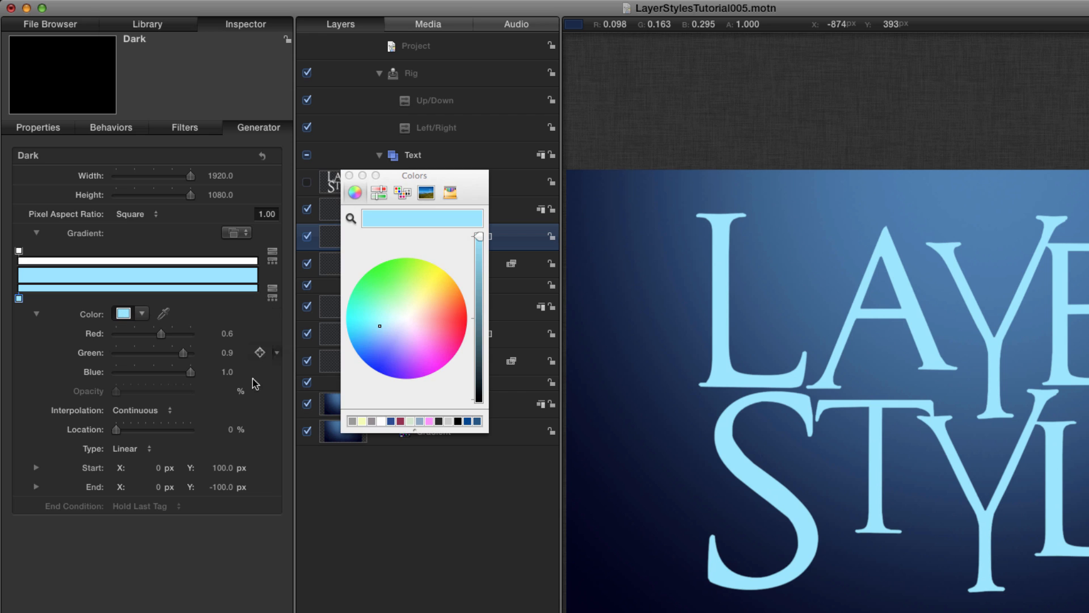
drag(479, 237, 478, 460)
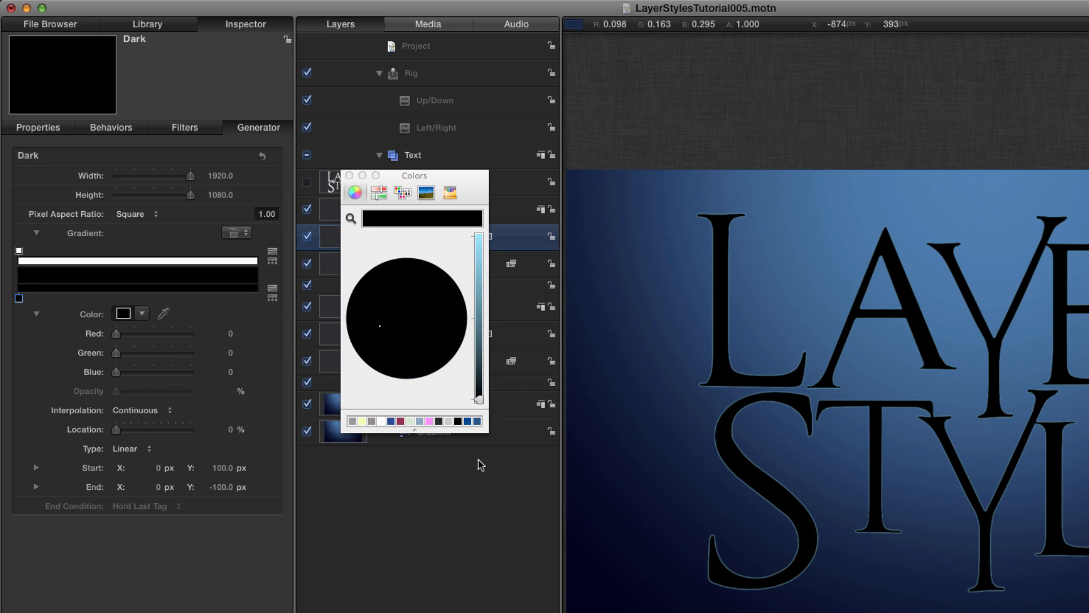
click(349, 175)
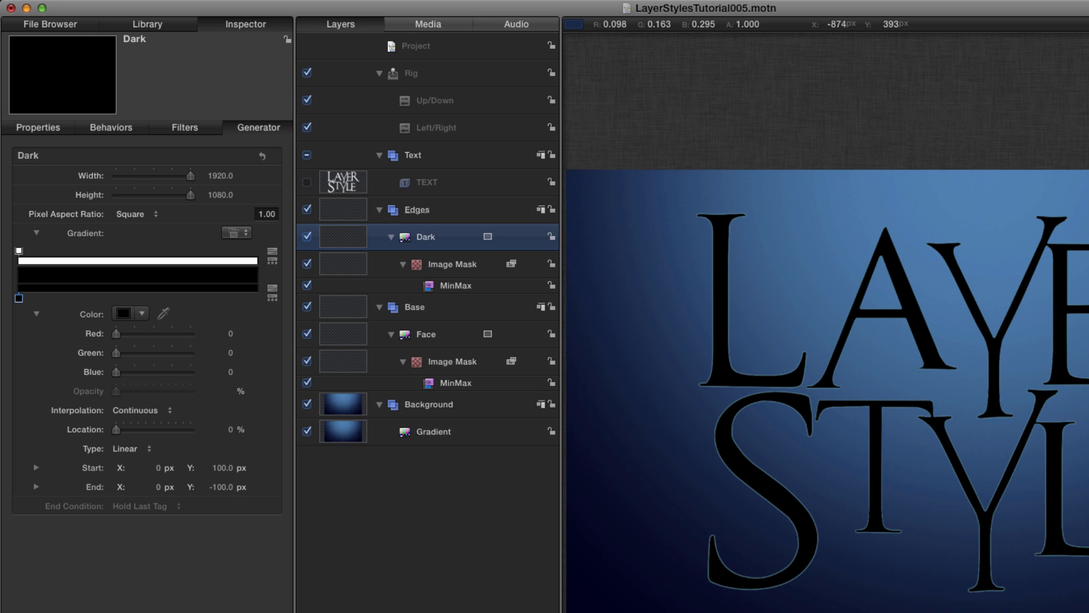
Delete the MinMax filter from the Dark gradient's image mask.
click(446, 285)
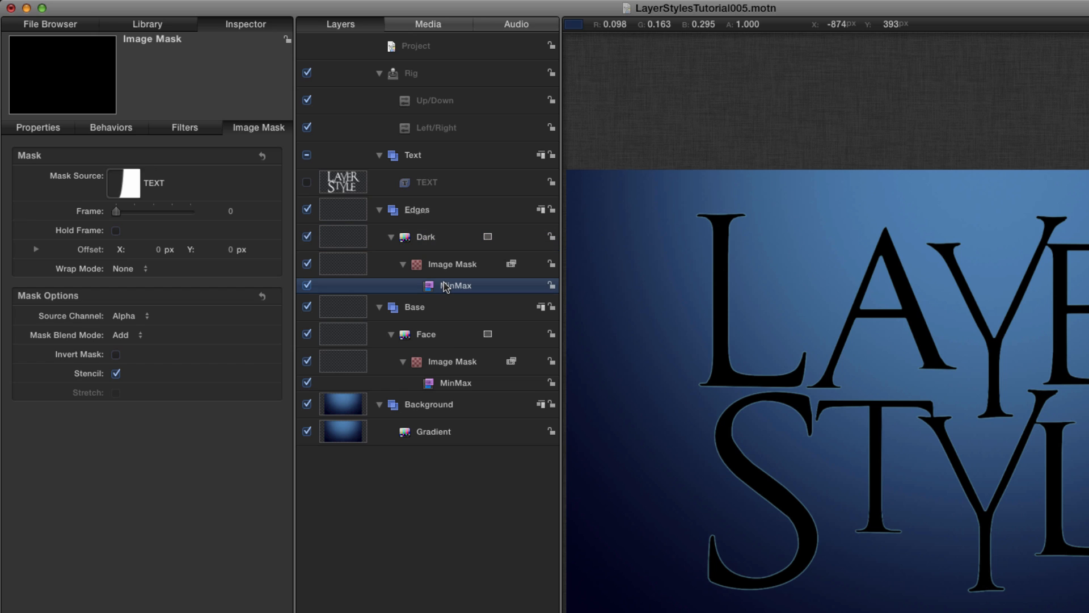
right_click(446, 286)
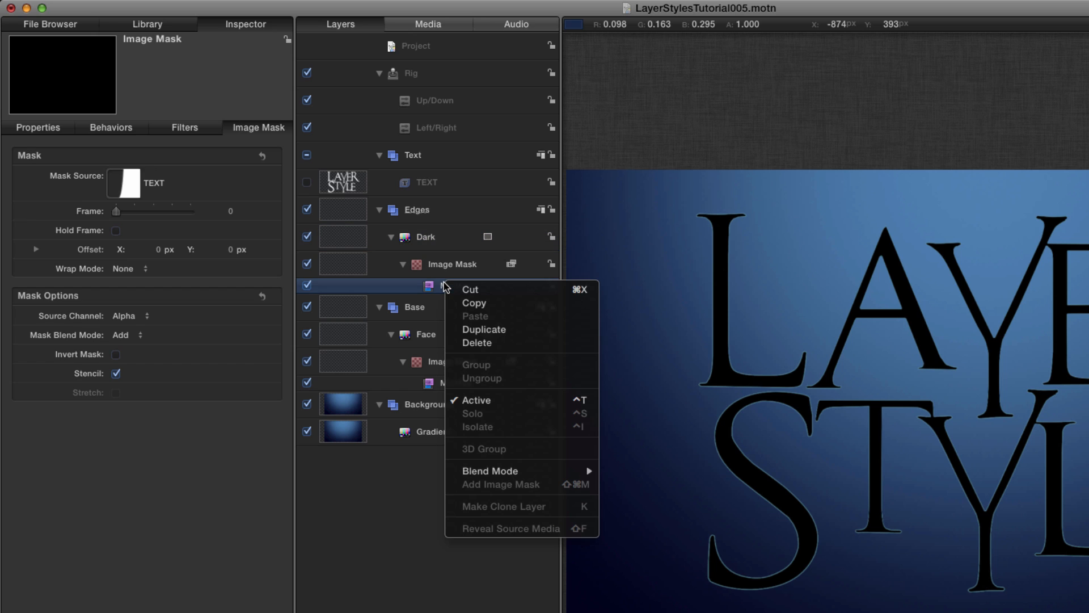
click(478, 344)
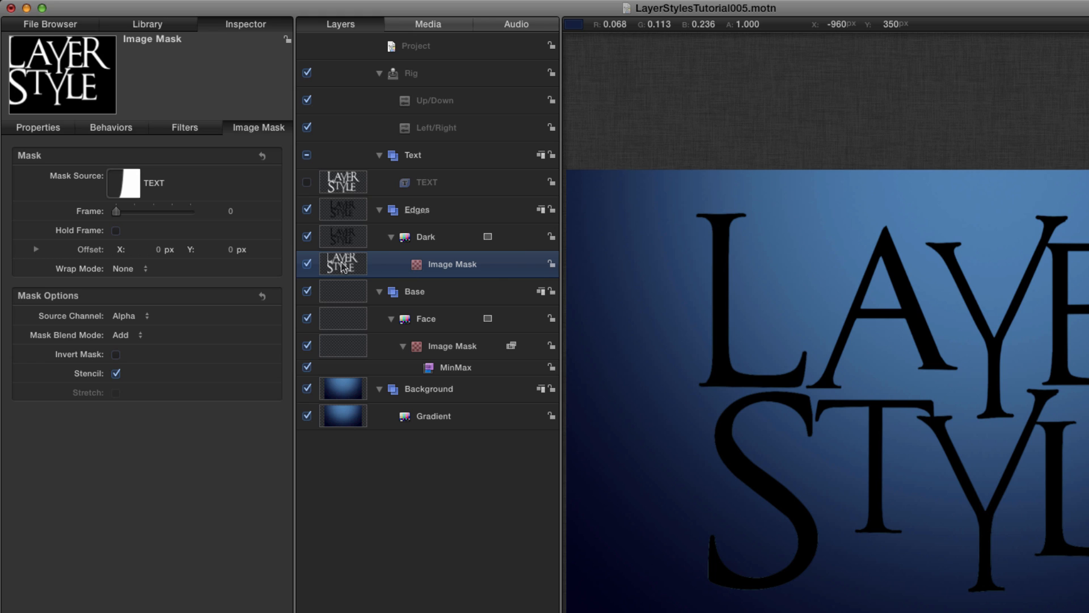
Duplicate the Dark gradient's image mask and rename the copy to Image Mask Offset.
key(super+d)
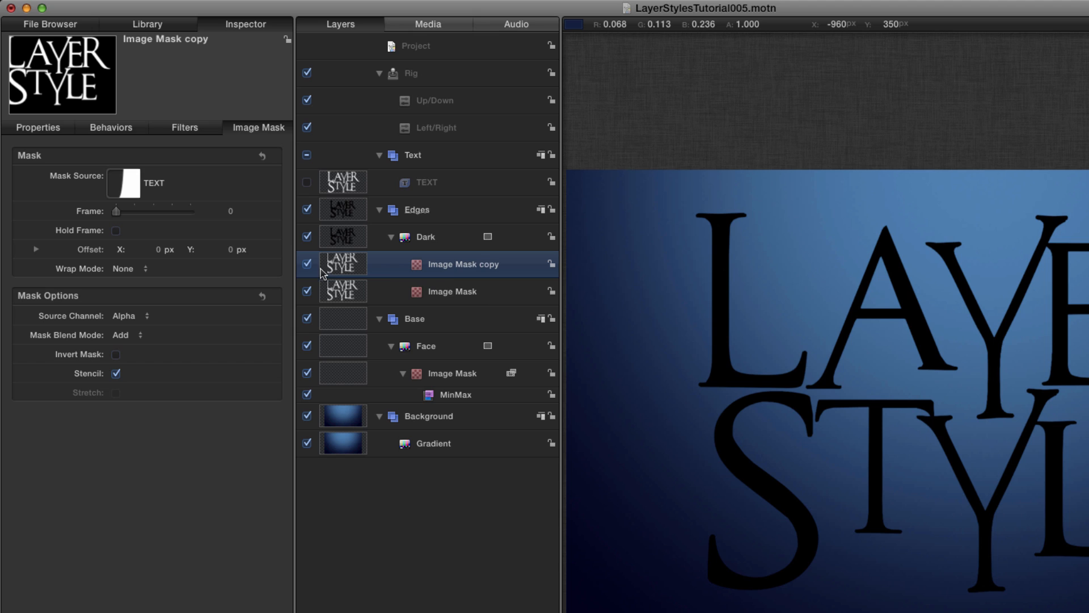
double_click(488, 265)
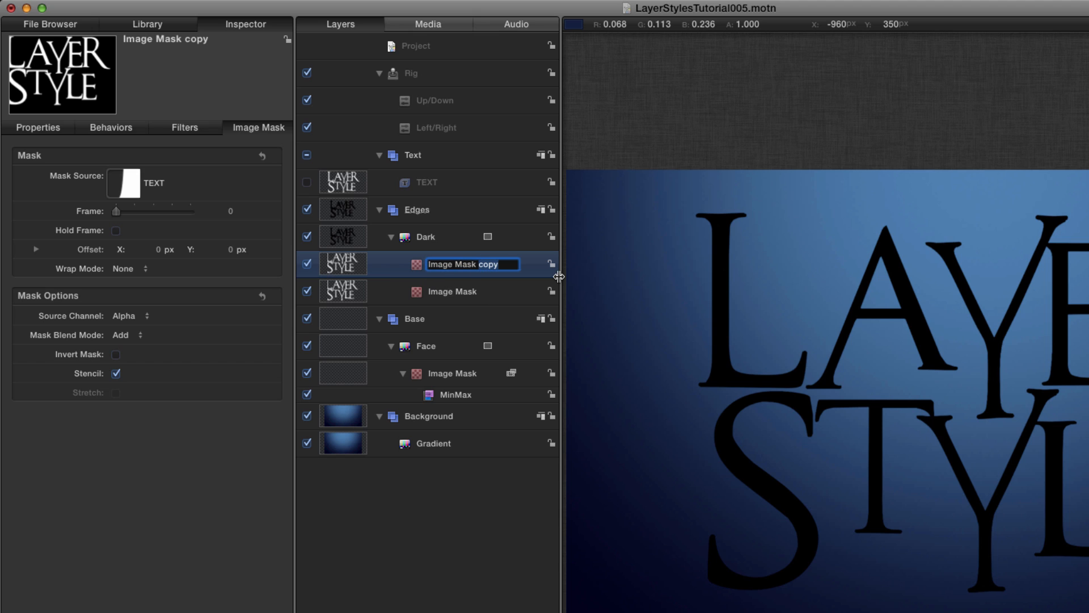
text(Offset)
key(Return)
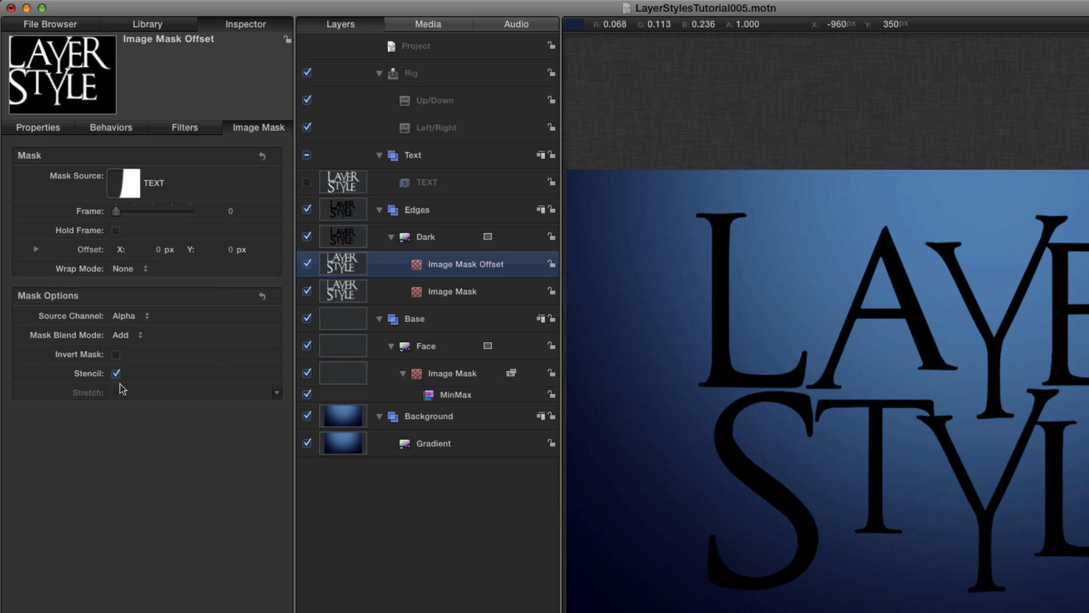
Set the Image Mask Offset's blend mode to Subtract and its offset to X -5 px and Y 5 px.
click(120, 335)
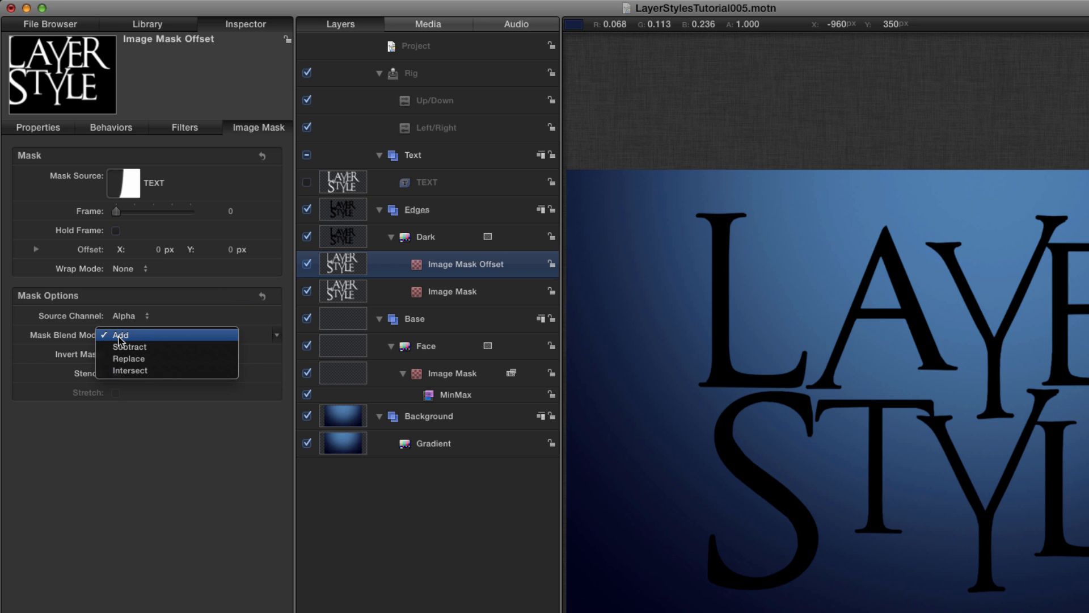
click(120, 347)
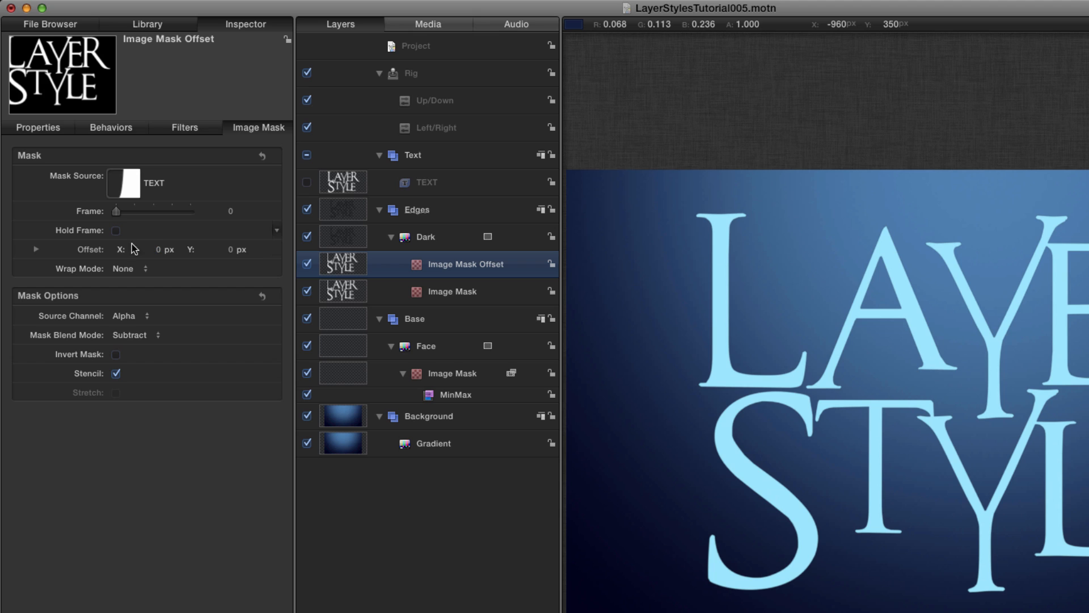
click(160, 253)
text(-5)
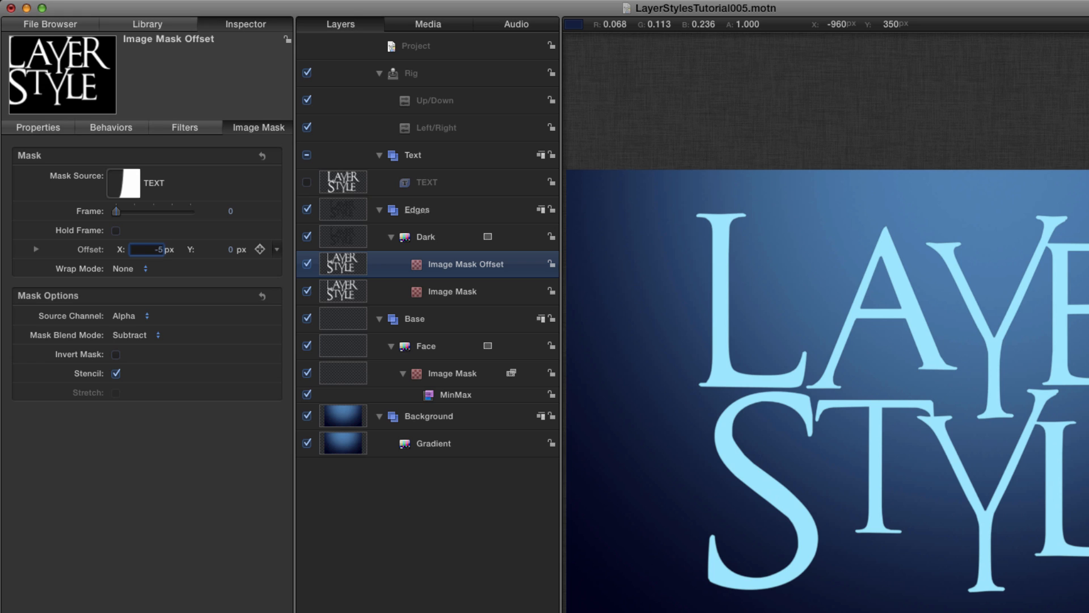
key(Return)
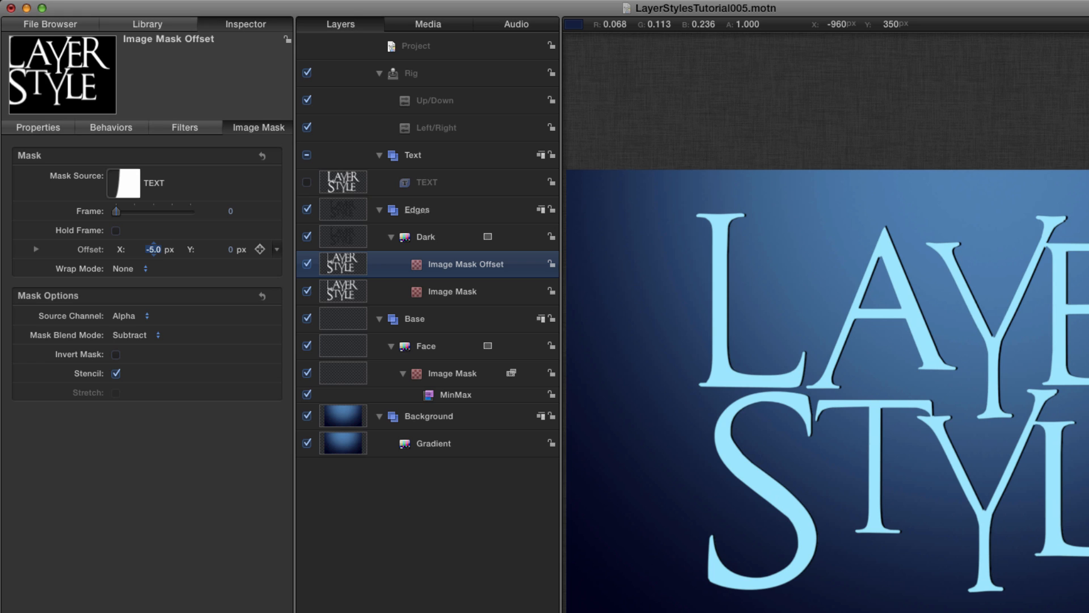
click(230, 249)
text(5.)
key(Return)
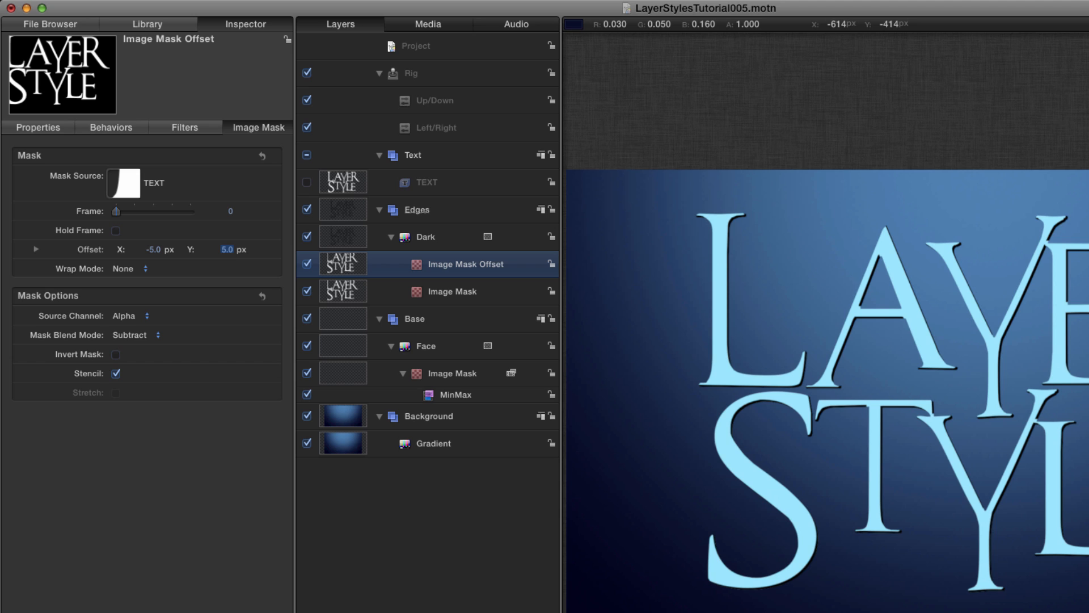
Copy the MinMax filter from the Face image mask onto Image Mask Offset and set the copy's radius to 4.
click(430, 396)
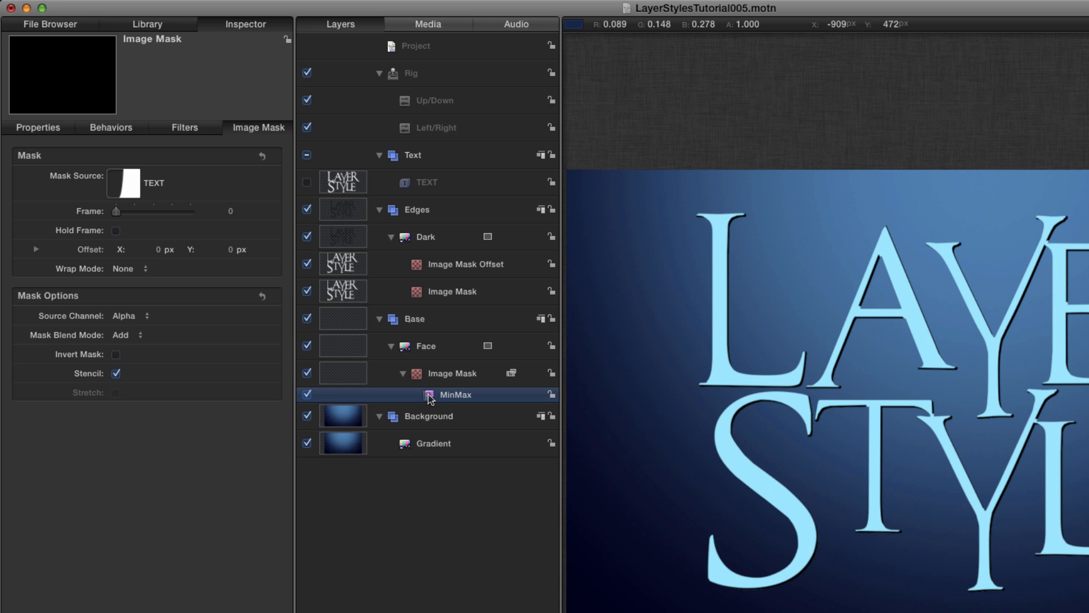
drag(430, 397, 336, 262)
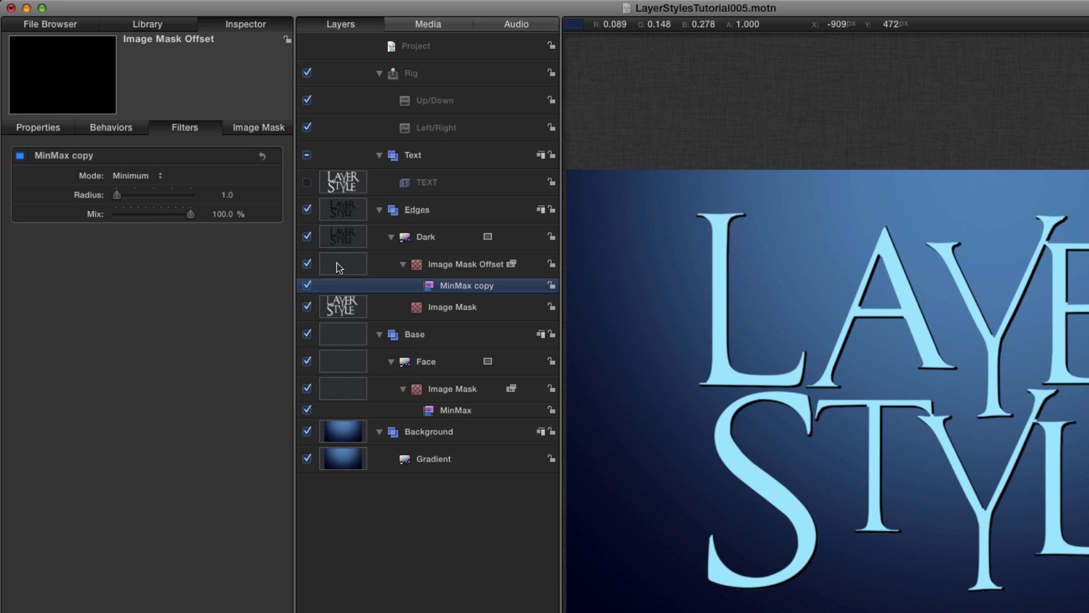
click(229, 195)
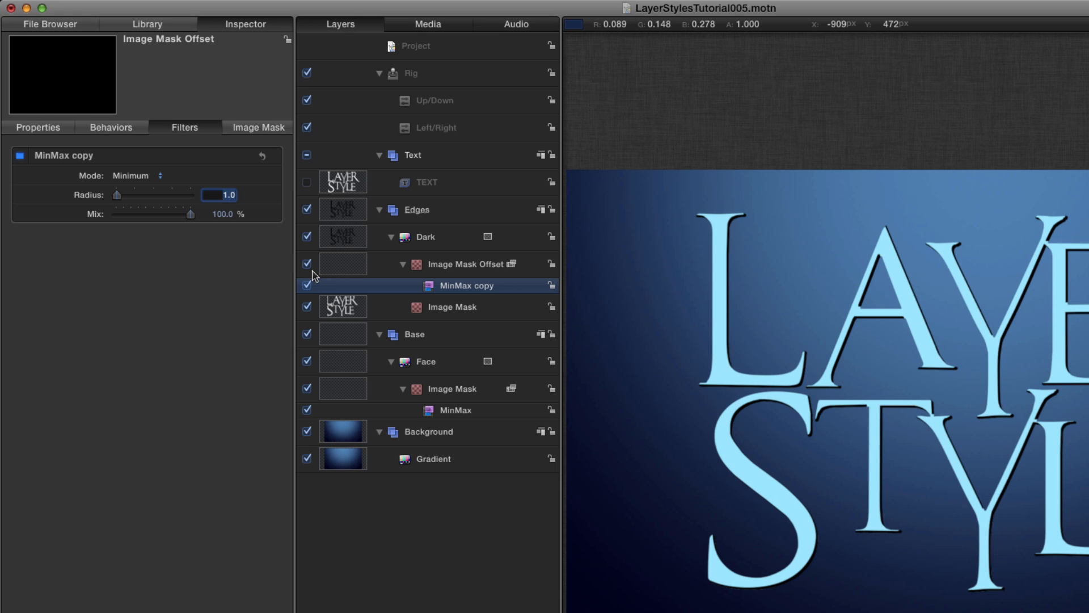
text(4)
key(Return)
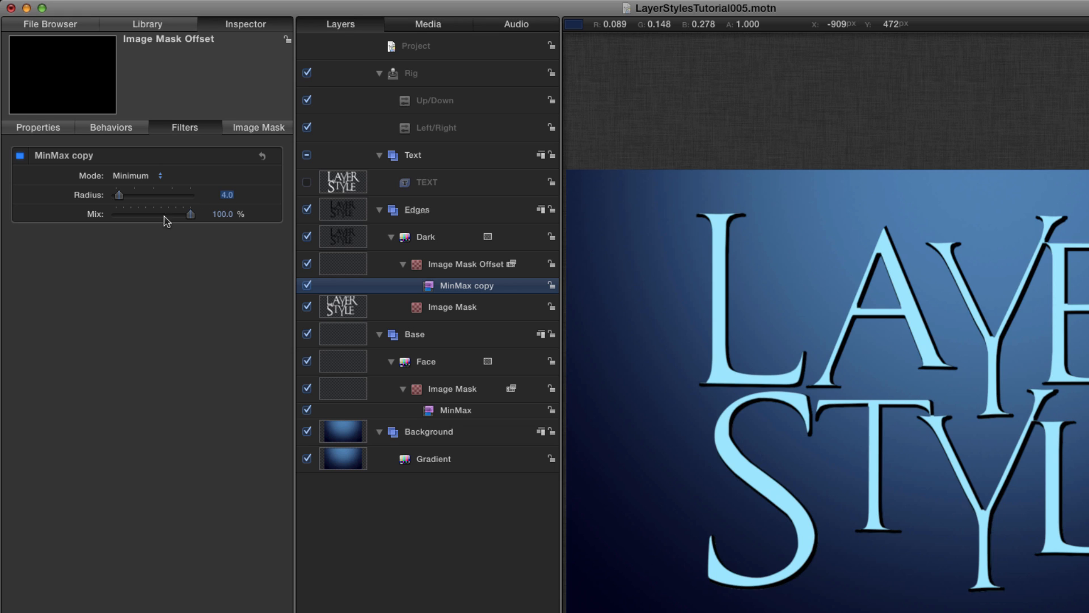
Compare the dark text edges with the MinMax copy filter disabled and enabled, leaving the filter on.
click(20, 155)
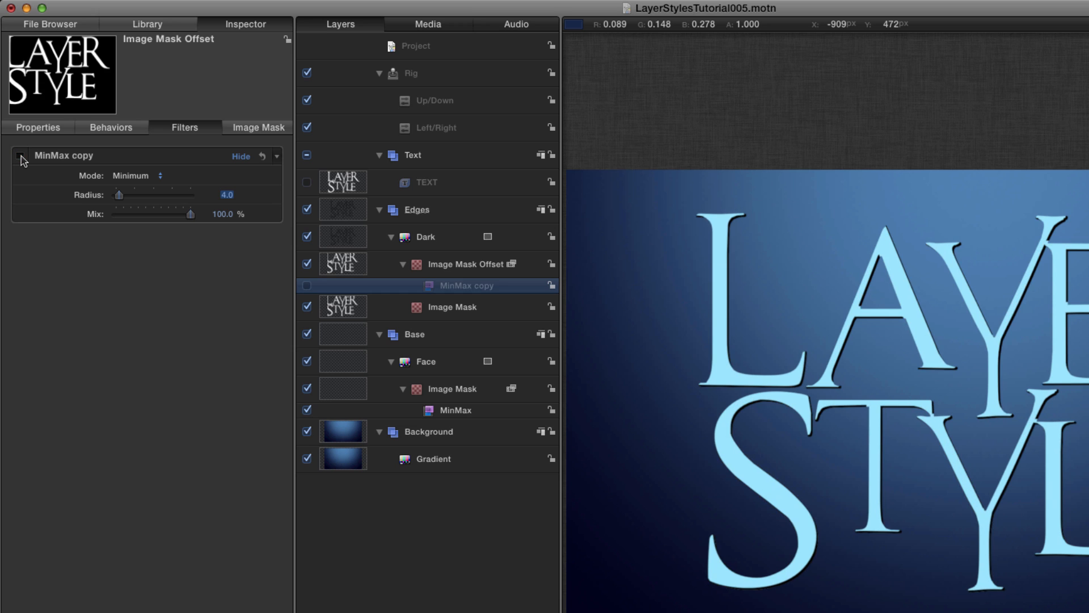
click(20, 156)
click(20, 156)
click(20, 155)
click(20, 155)
click(19, 155)
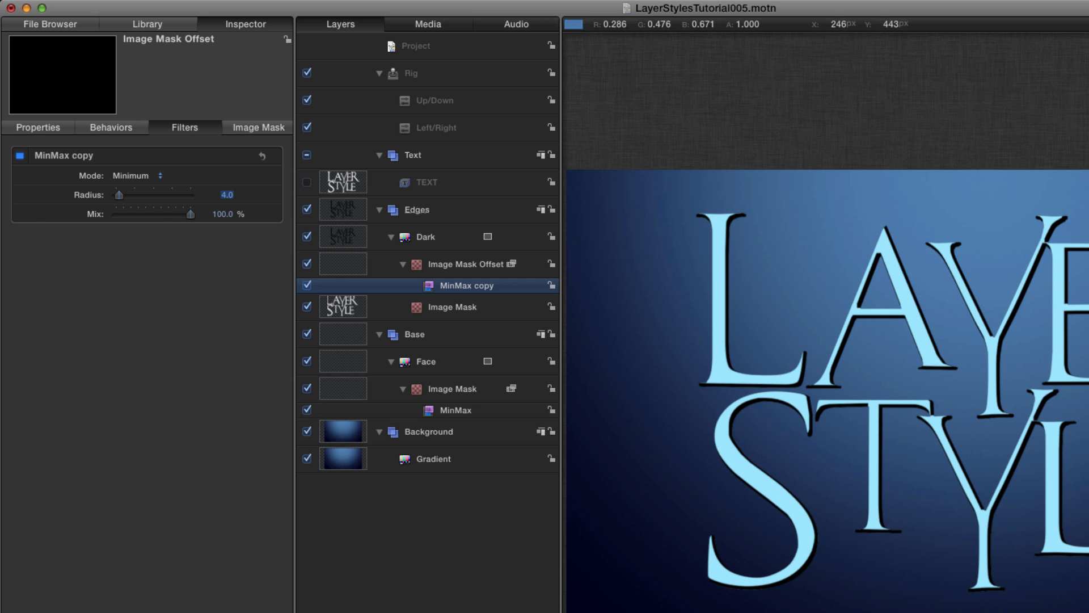
Add a Gaussian Blur filter from the Blur category to the Dark gradient's Image Mask Offset.
key(super+2)
scroll(202, 230, up, 2)
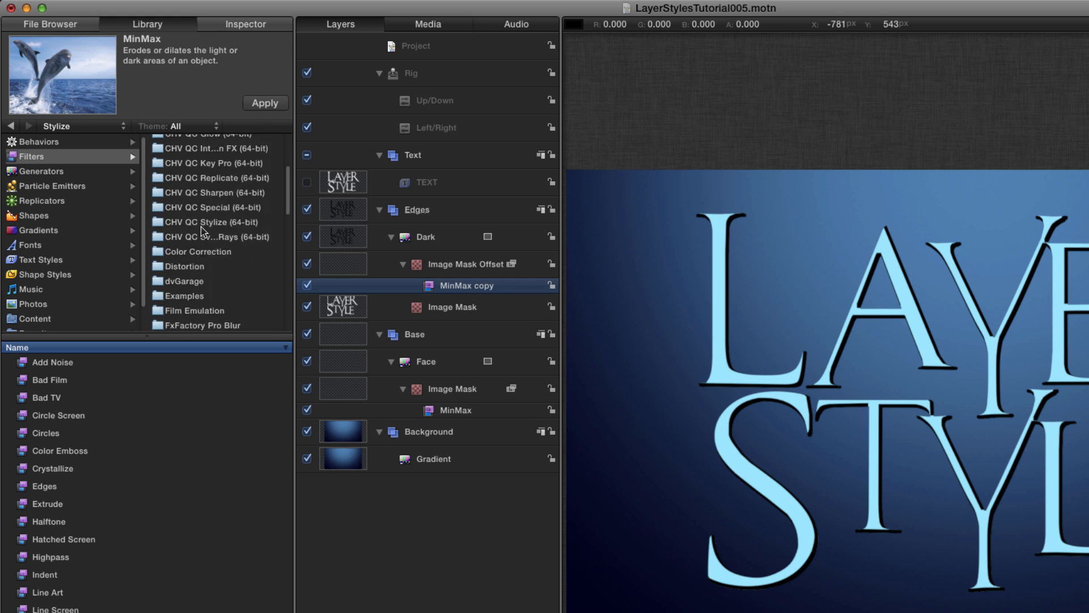
scroll(195, 262, up, 5)
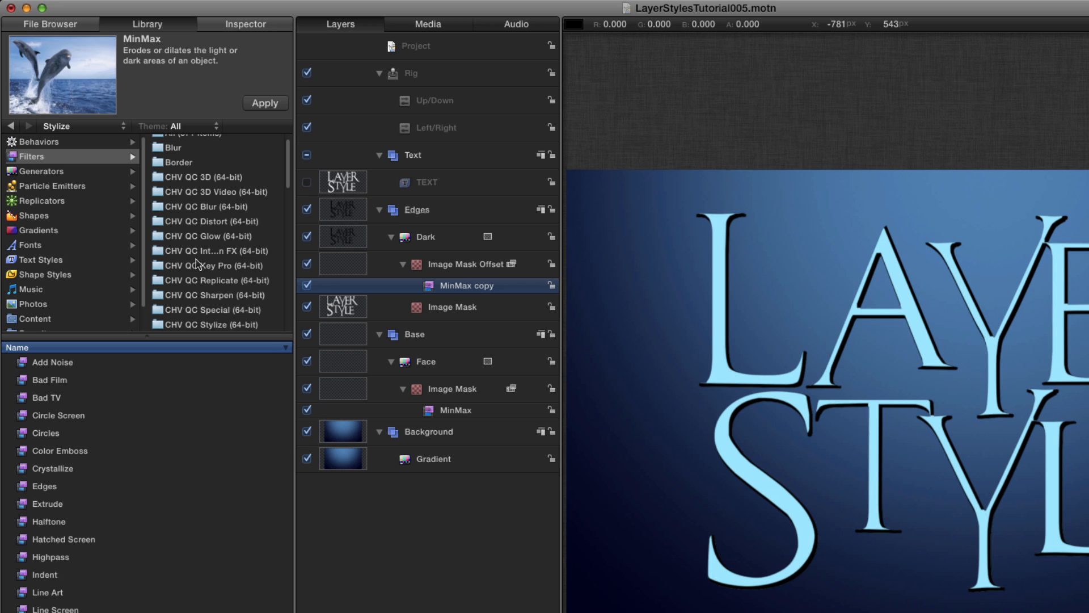
click(172, 148)
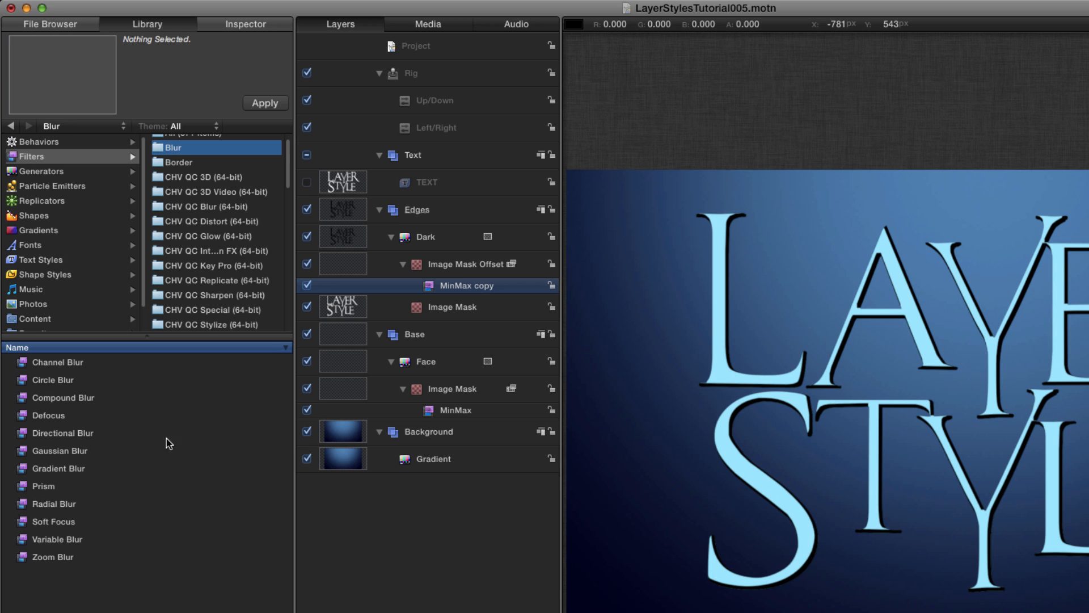
click(50, 451)
drag(42, 456, 482, 278)
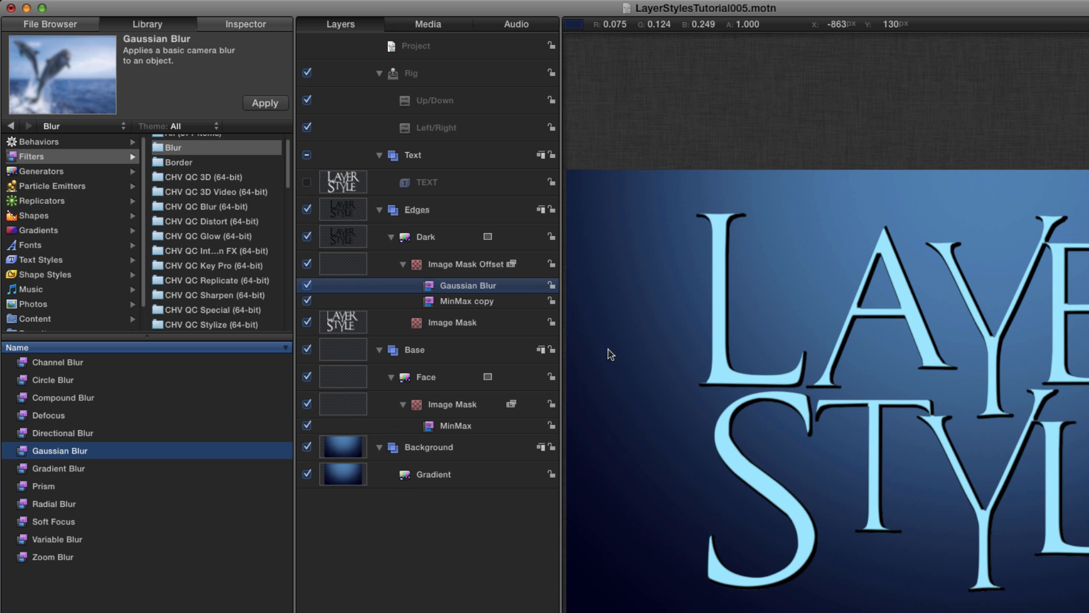
Set the Gaussian Blur amount on Image Mask Offset to 10.
click(244, 26)
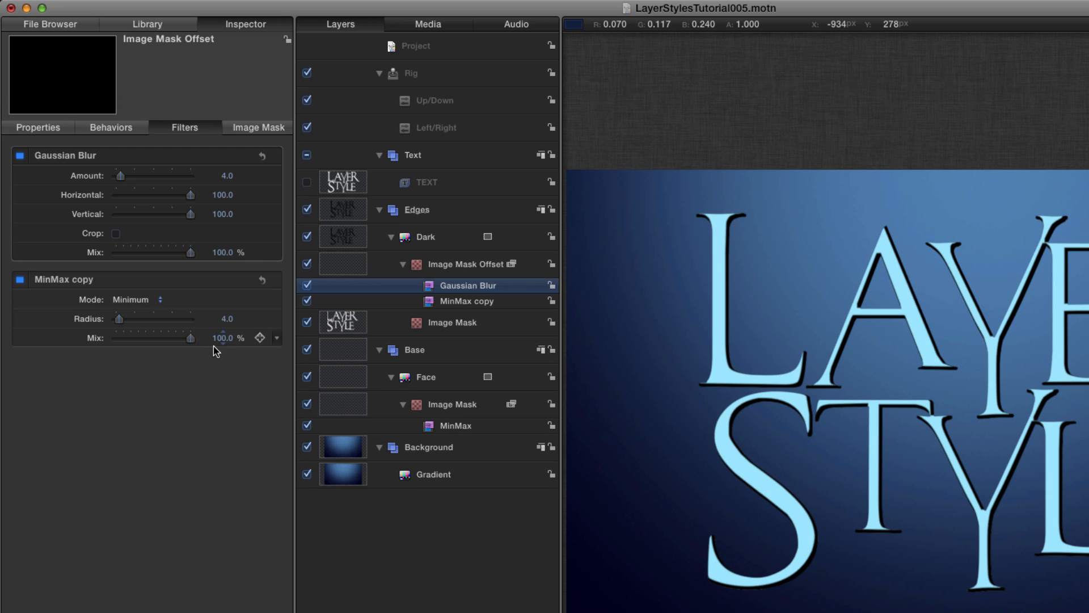
click(227, 175)
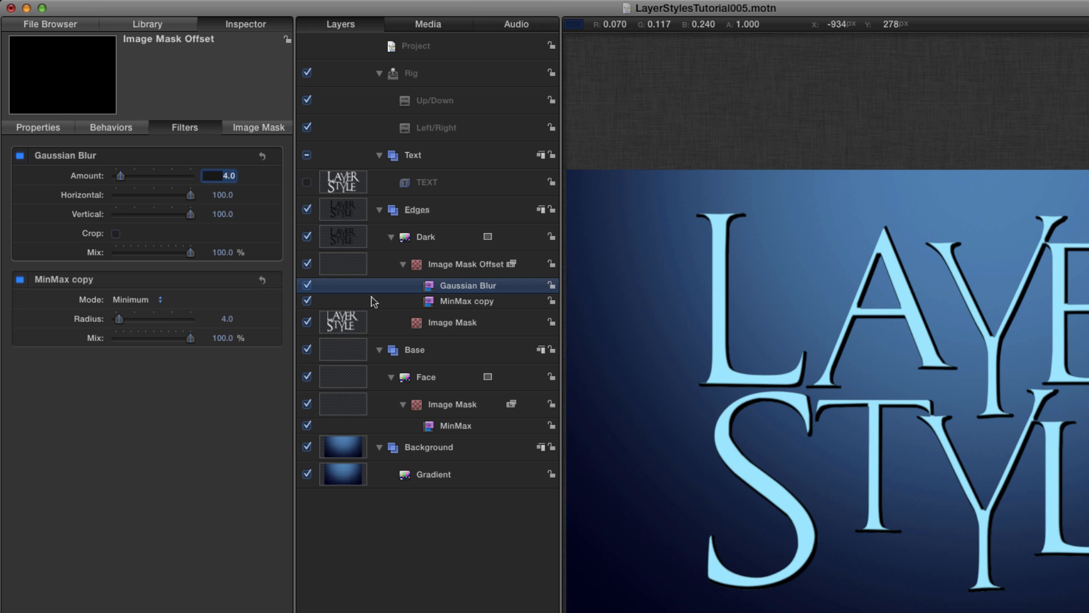
text(10)
key(Return)
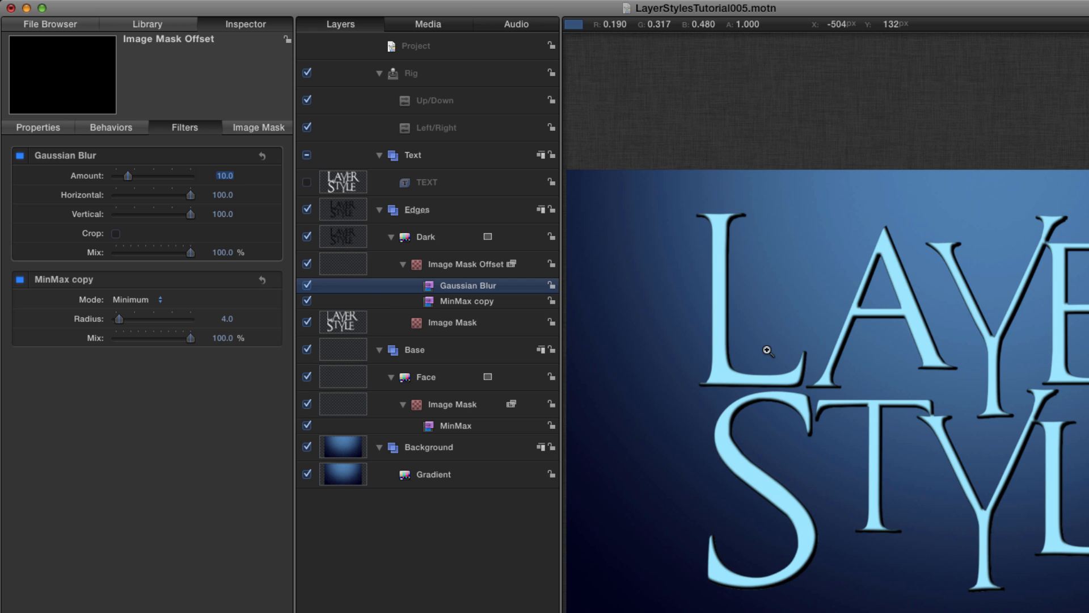
Examine the letter edges up close with the Gaussian Blur disabled and enabled, leaving the blur on and restoring the full view.
key(z)
drag(764, 349, 898, 438)
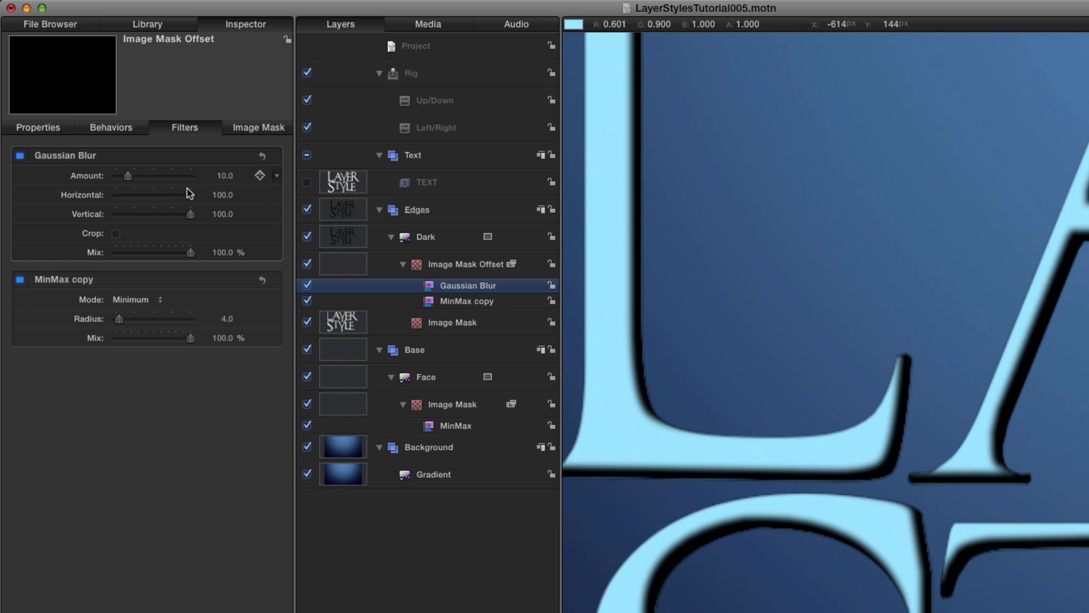
click(20, 156)
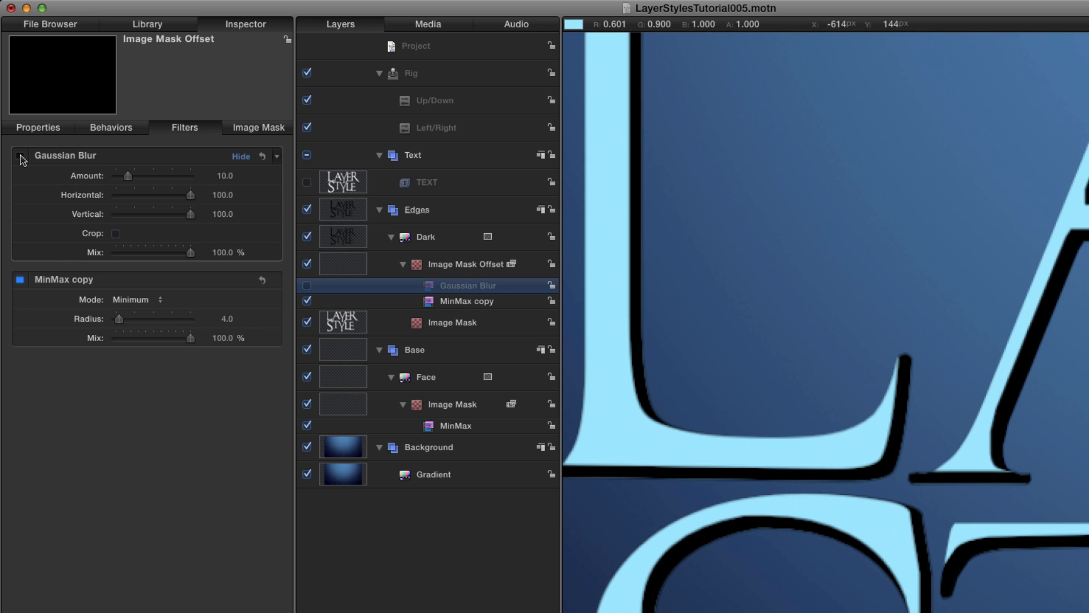
click(21, 156)
click(21, 156)
click(20, 156)
click(21, 156)
click(21, 156)
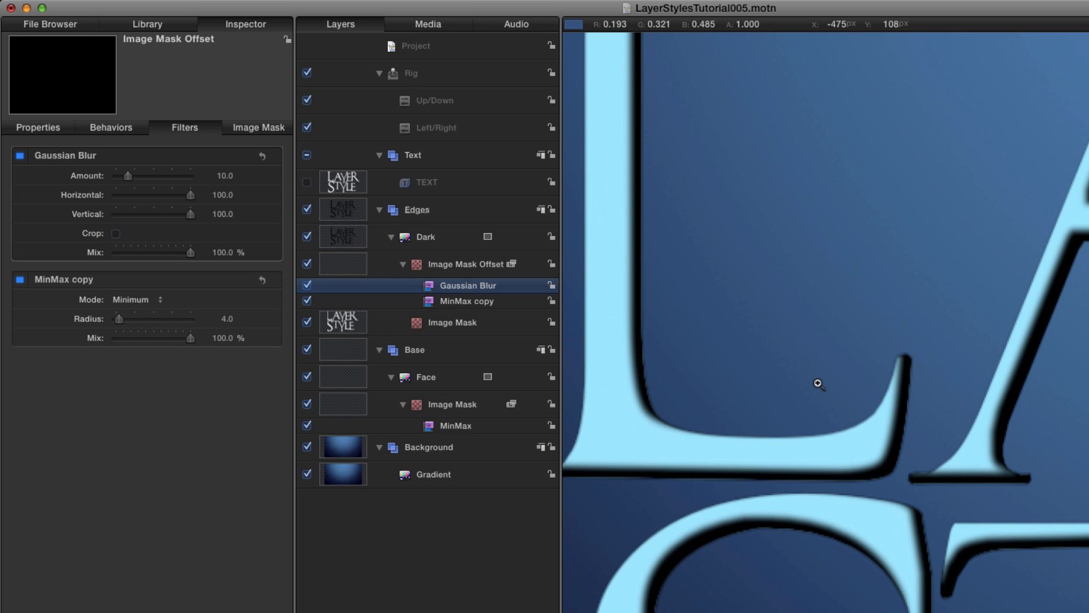
key(shift+z)
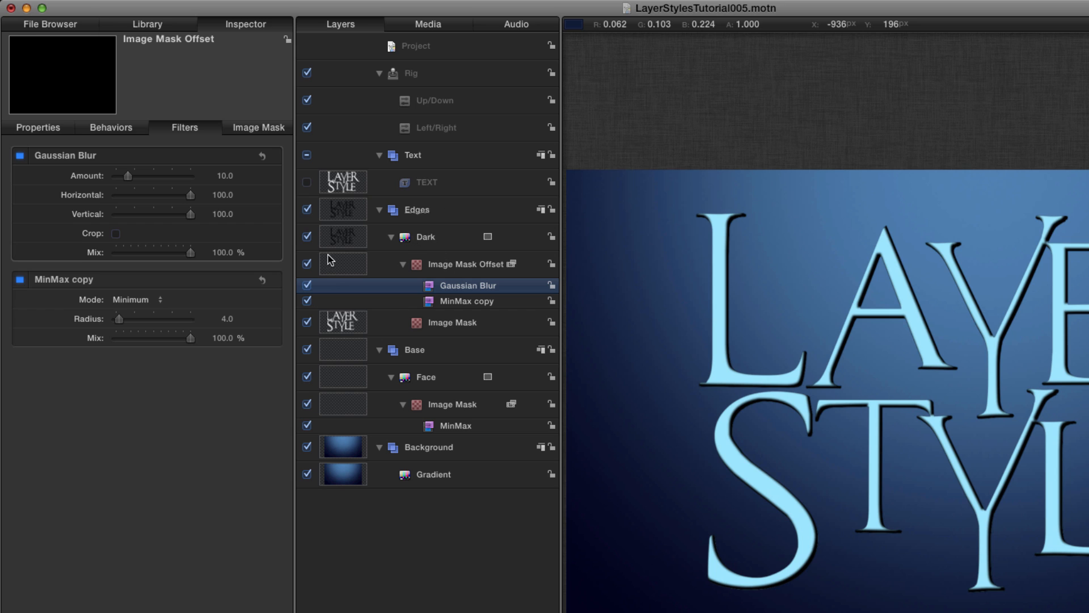
Set the Dark gradient's blend mode to Multiply and its opacity to 95%.
click(342, 232)
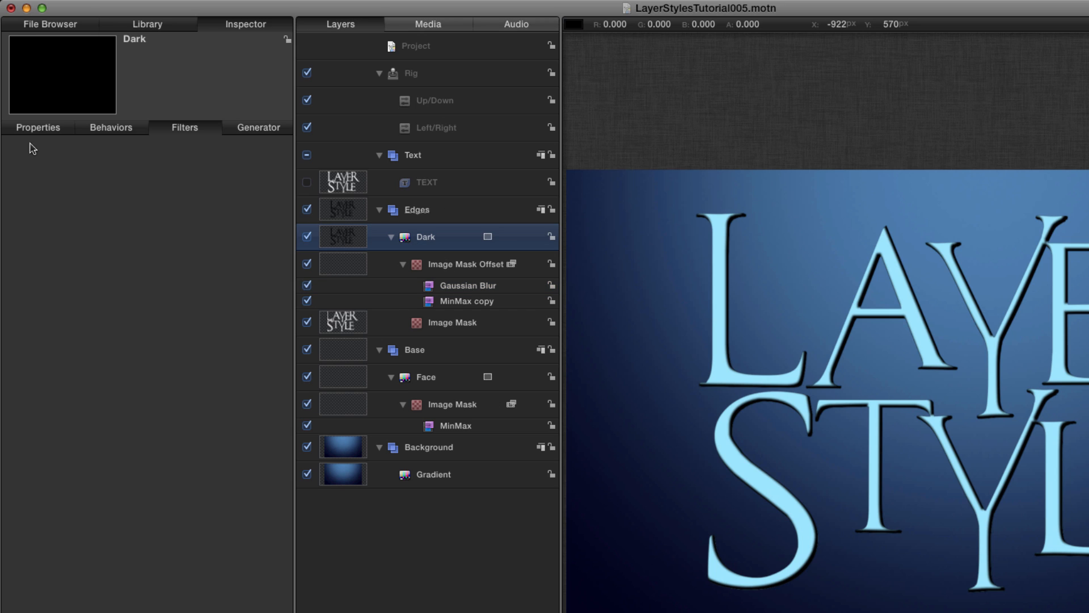
click(38, 127)
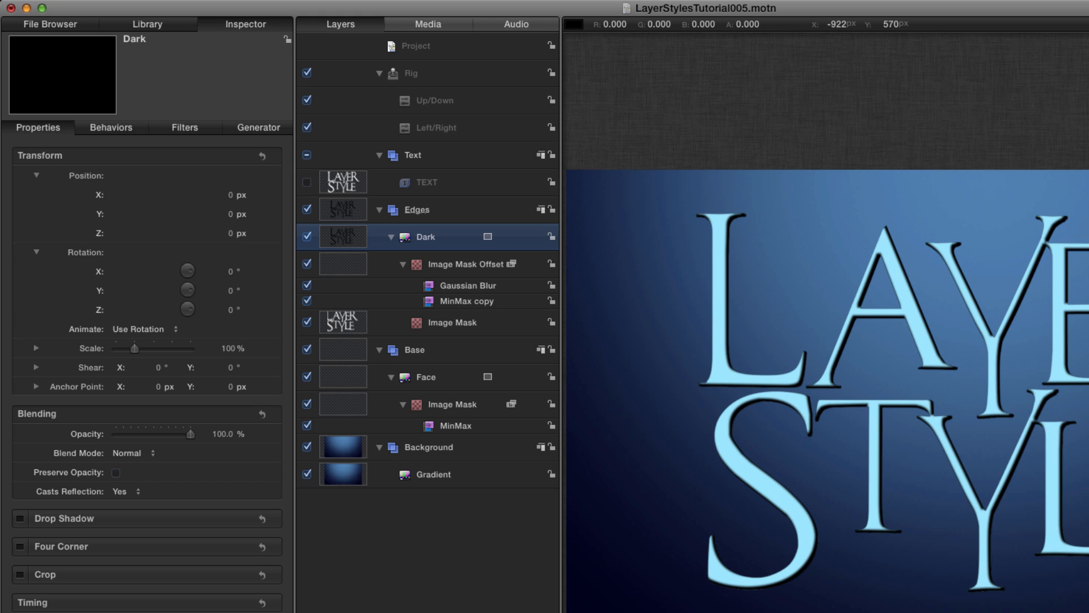
click(121, 455)
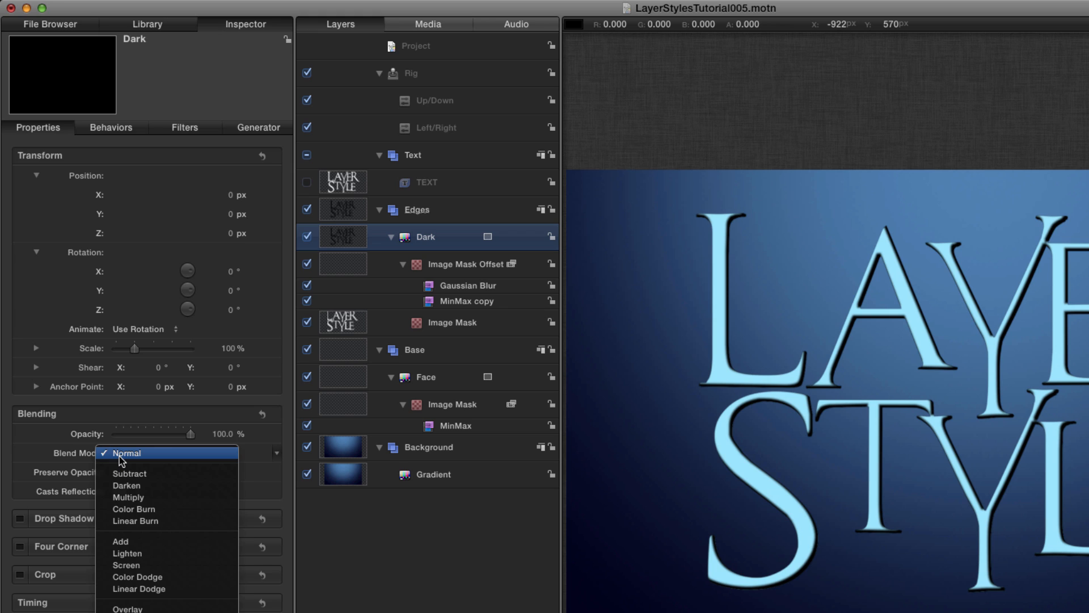
click(131, 497)
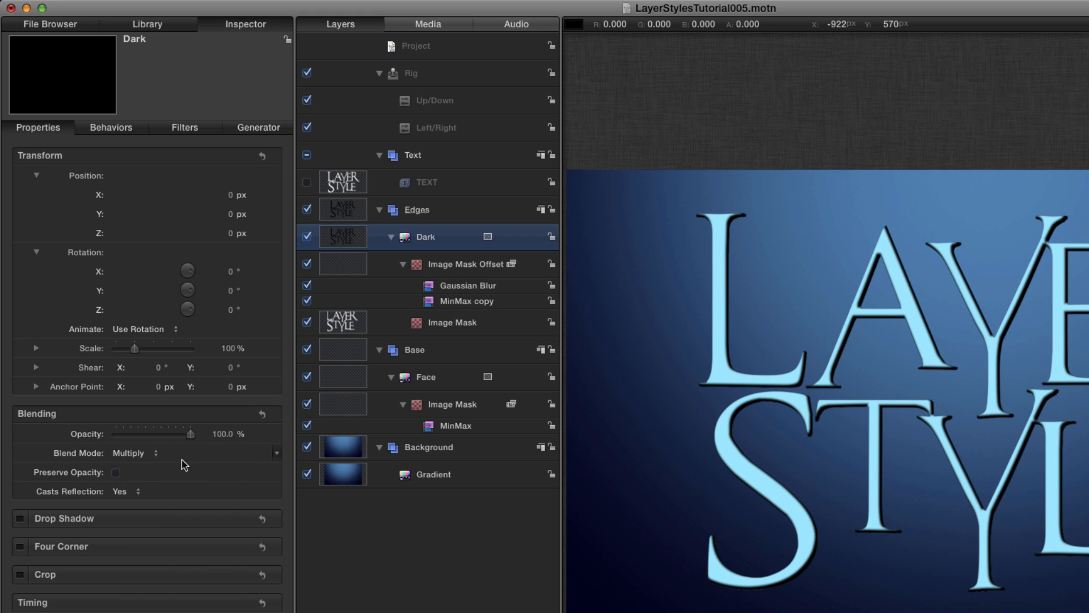
click(222, 434)
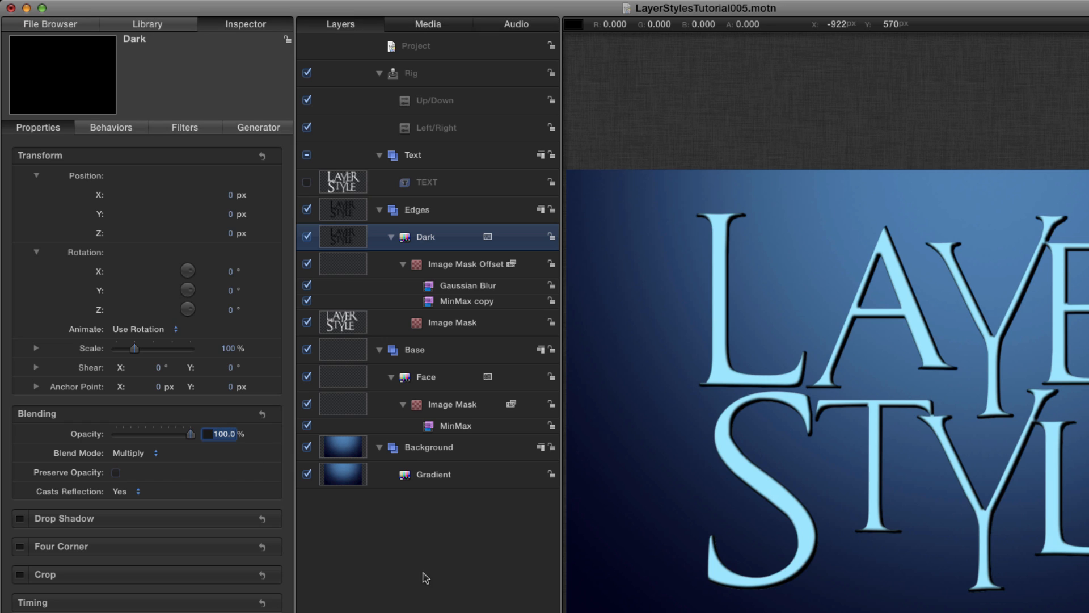
text(95)
key(Return)
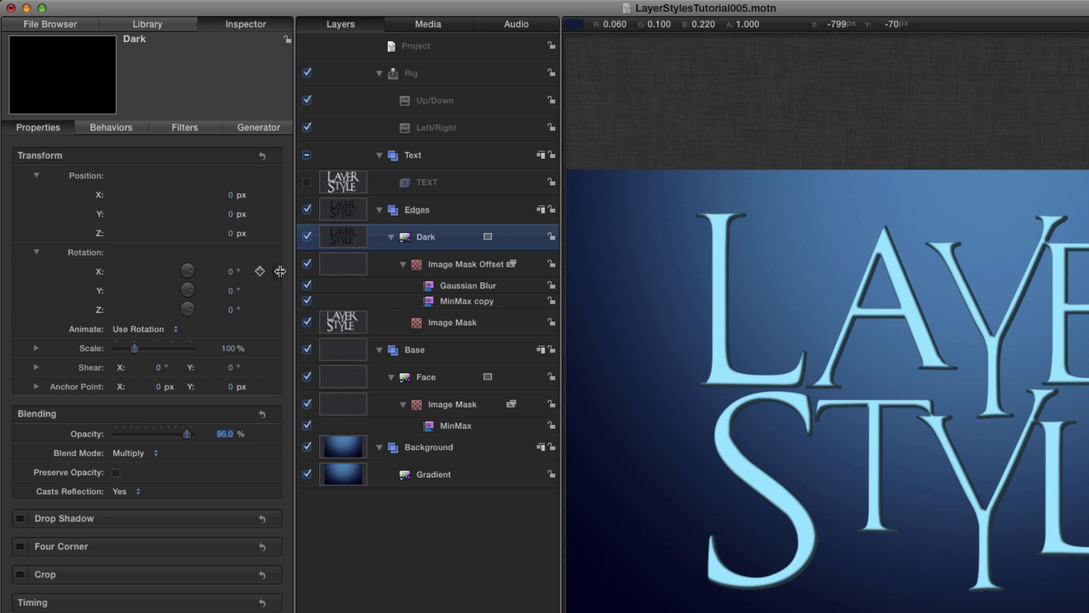
Duplicate the Dark gradient with its masks inside the Edges group and rename the copy to Light.
click(352, 238)
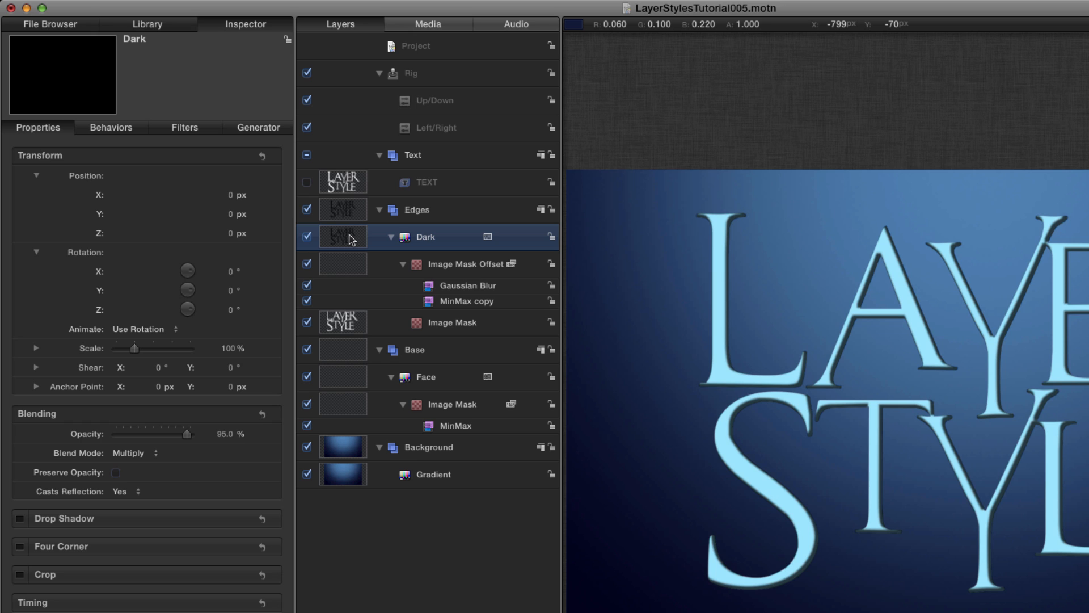
key(super+d)
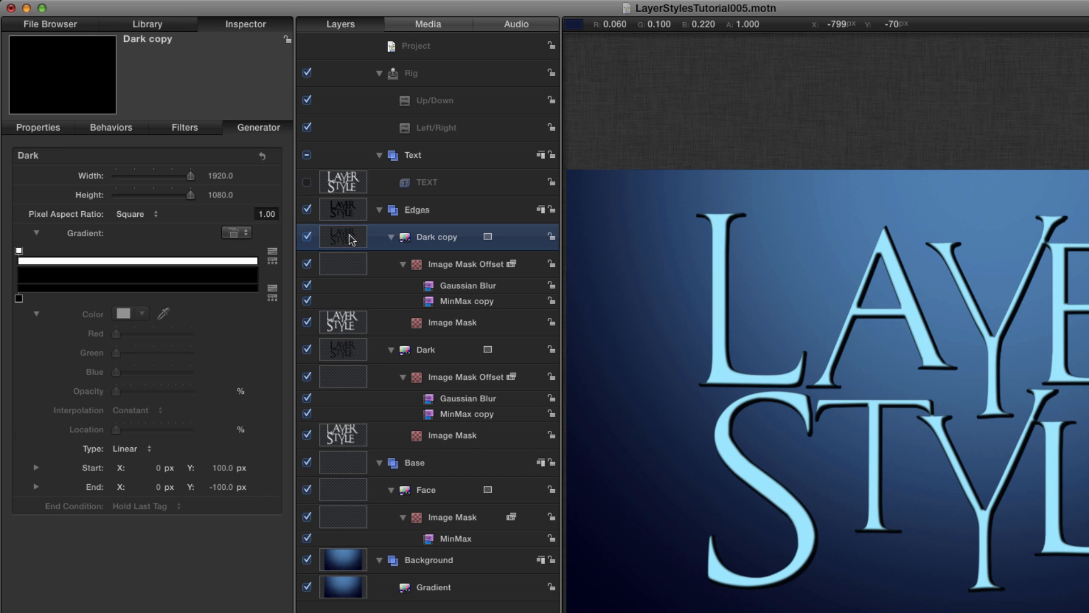
double_click(426, 237)
key(super+a)
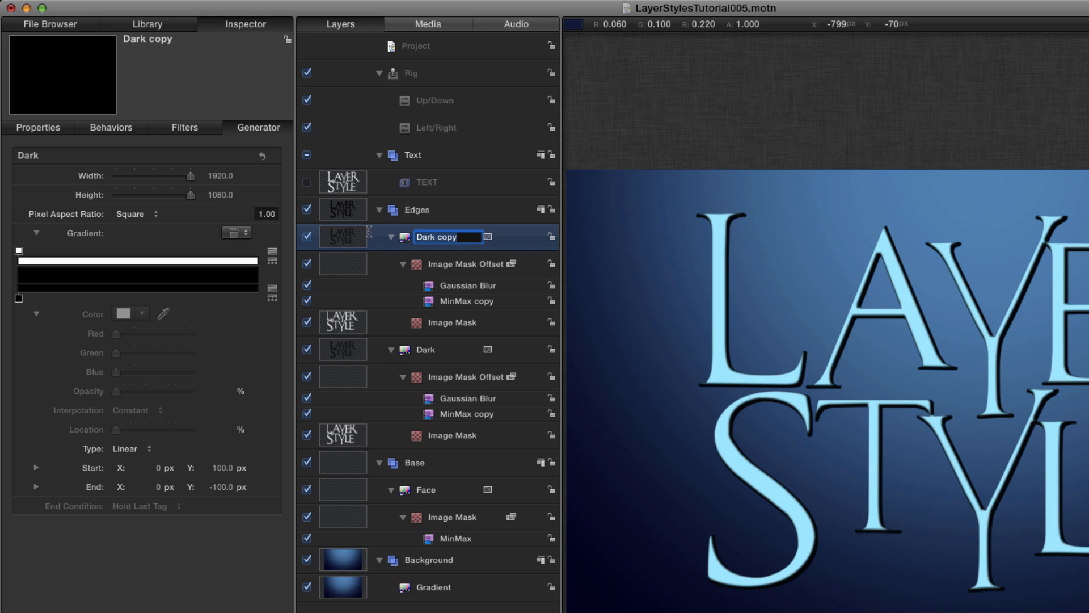
text(Light)
key(Return)
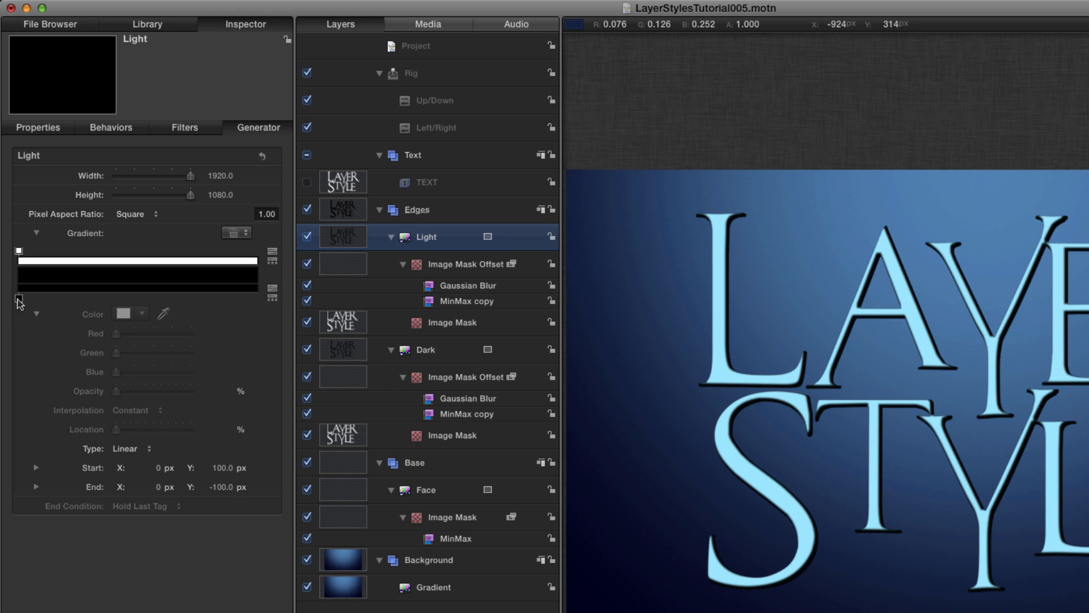
Set the Light gradient's color tag to white, with Red, Green and Blue at 1.0.
click(19, 299)
click(123, 314)
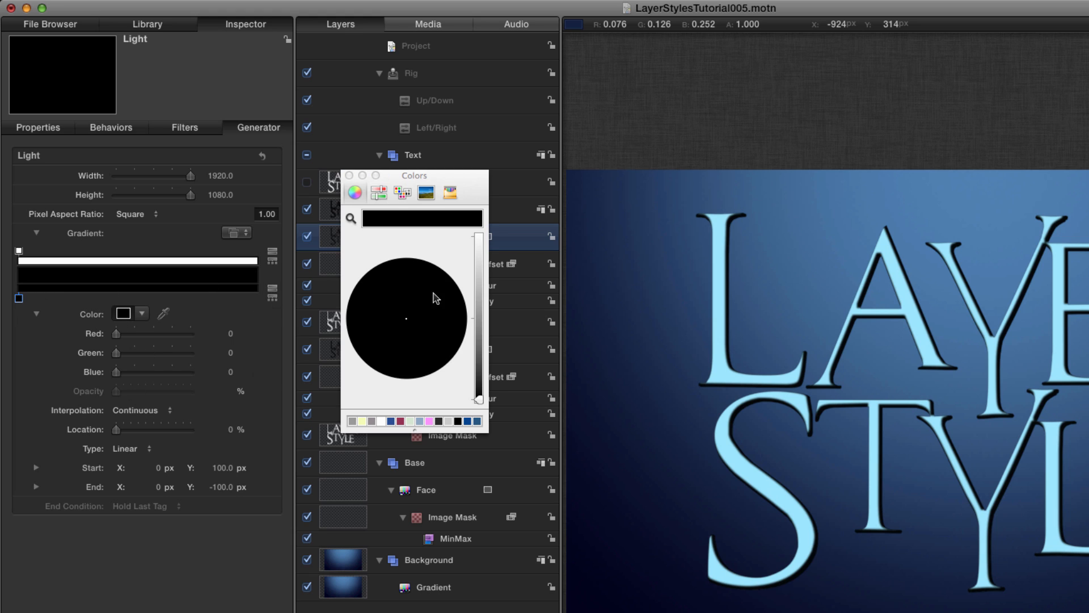
drag(480, 400, 480, 321)
drag(483, 375, 479, 236)
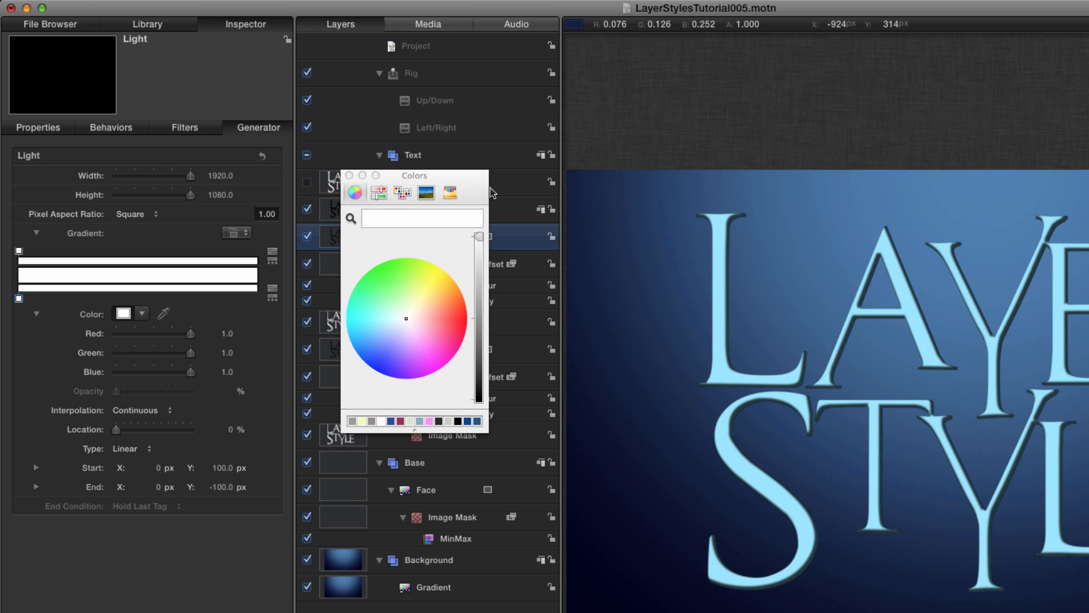
click(350, 176)
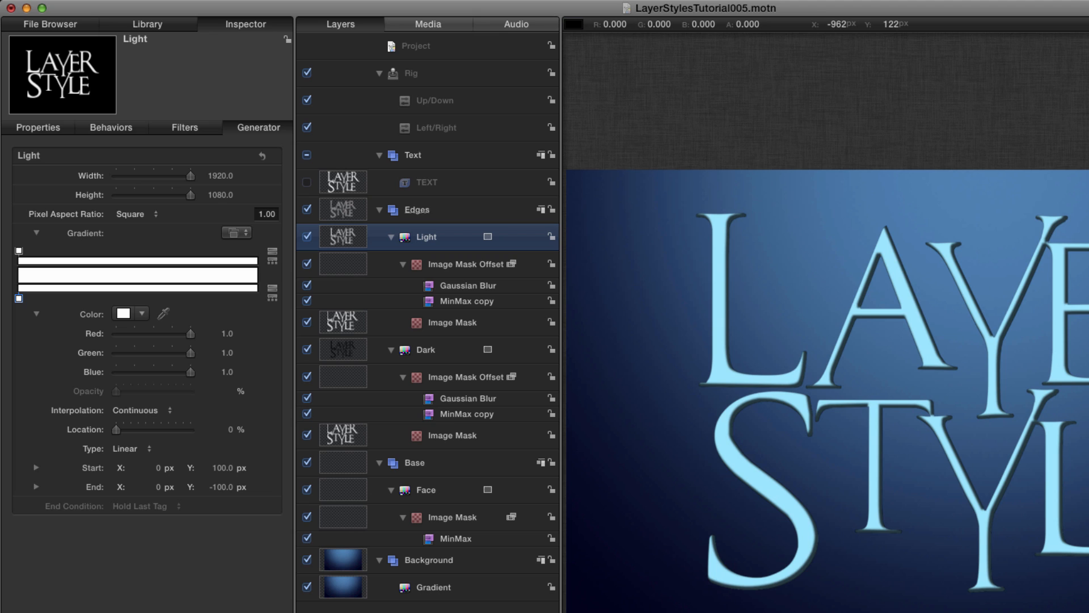
Copy the MinMax filter from Dark's offset mask onto Light's non-offset Image Mask and set its Radius to 1.
click(428, 417)
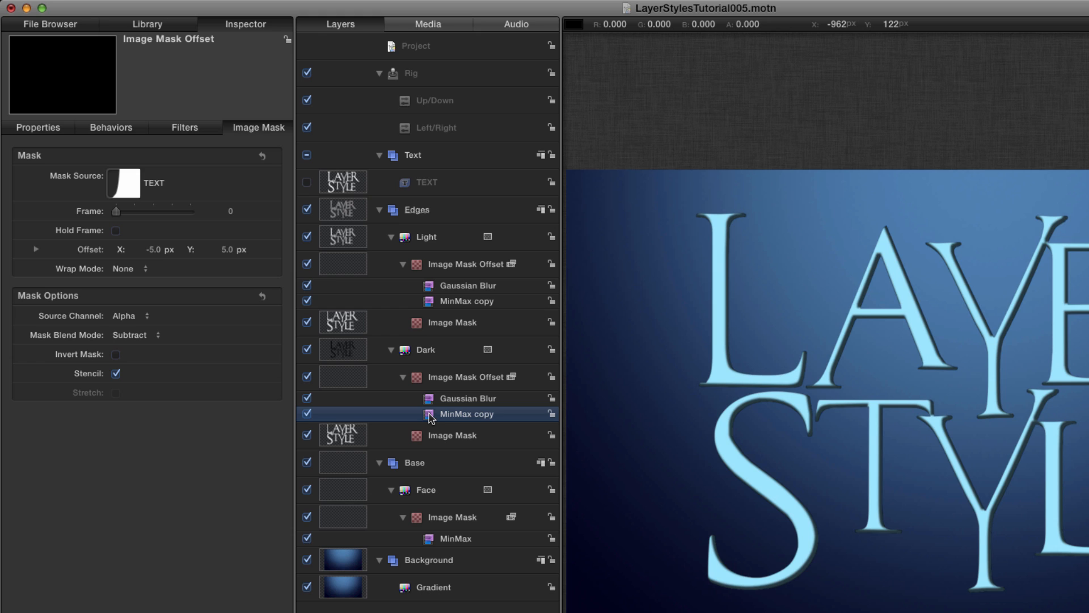
drag(431, 418, 345, 323)
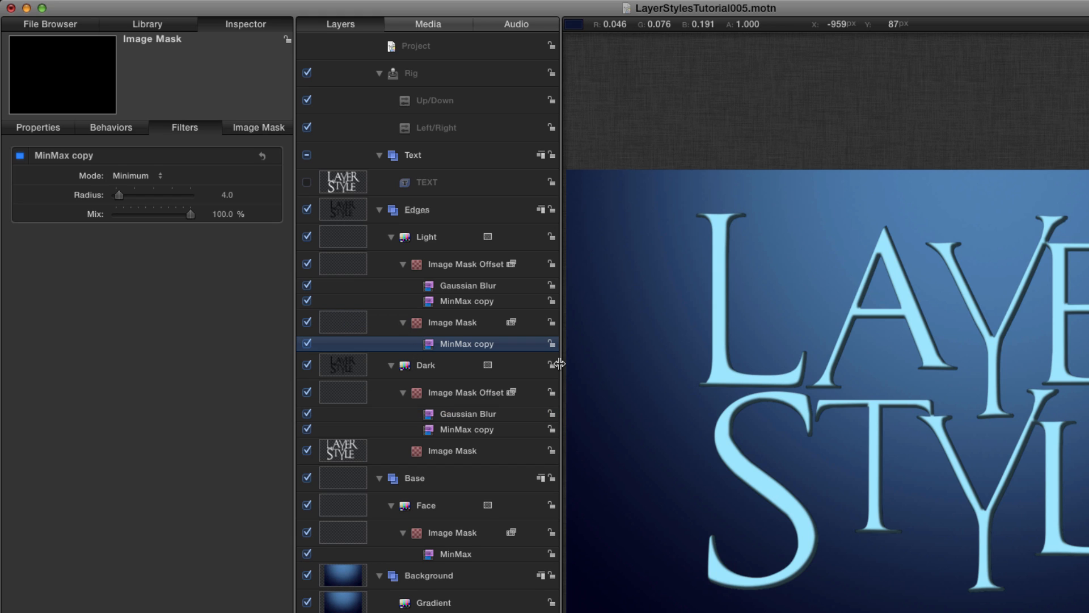
click(228, 196)
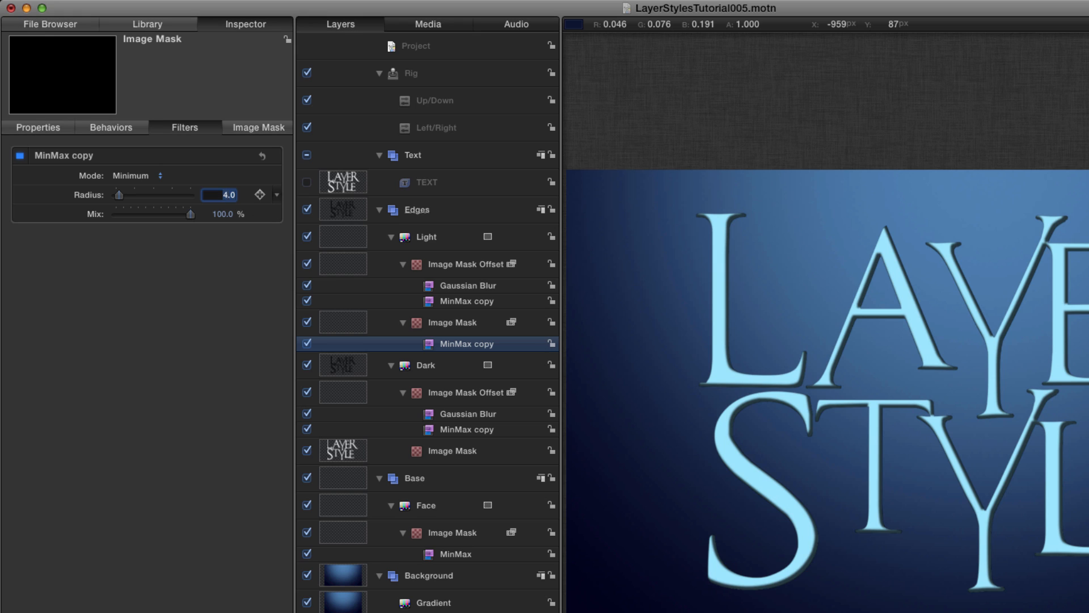
text(1)
key(Return)
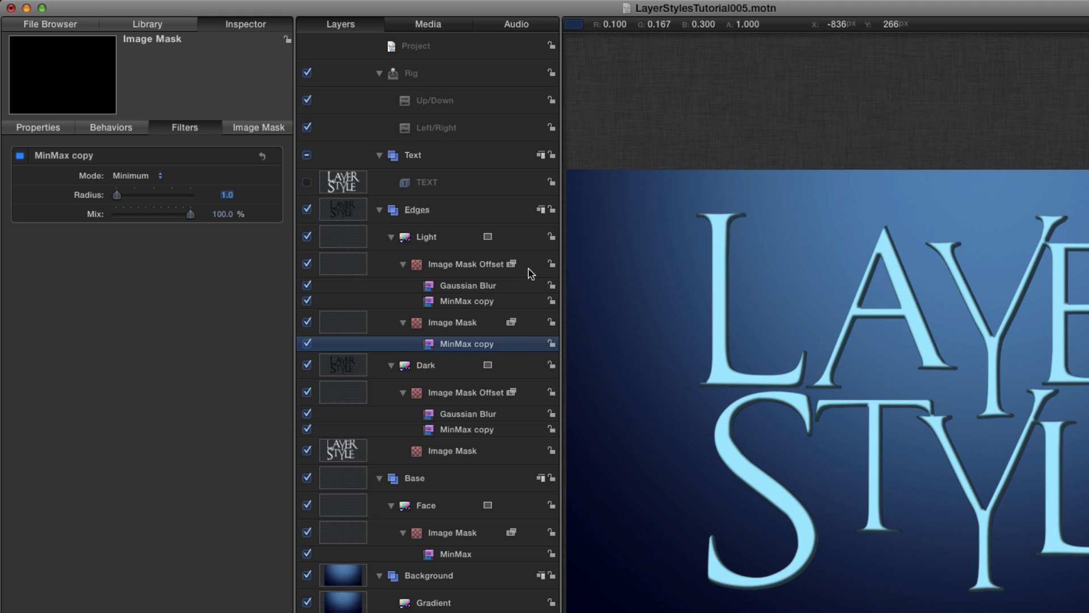
Set the offset of Light's Image Mask Offset to X 5 px and Y -5 px.
click(349, 268)
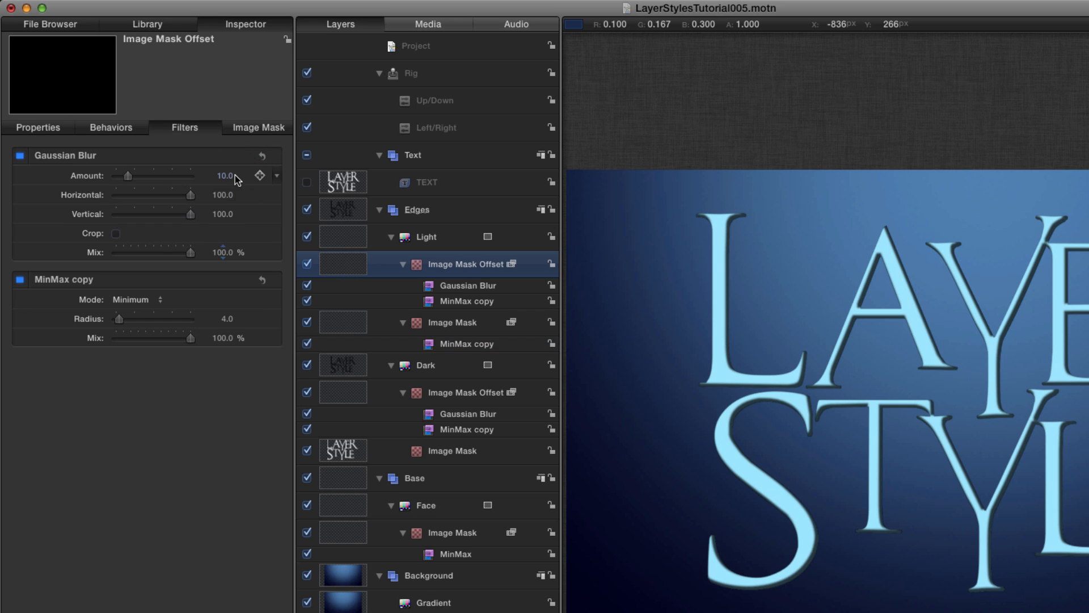
click(250, 127)
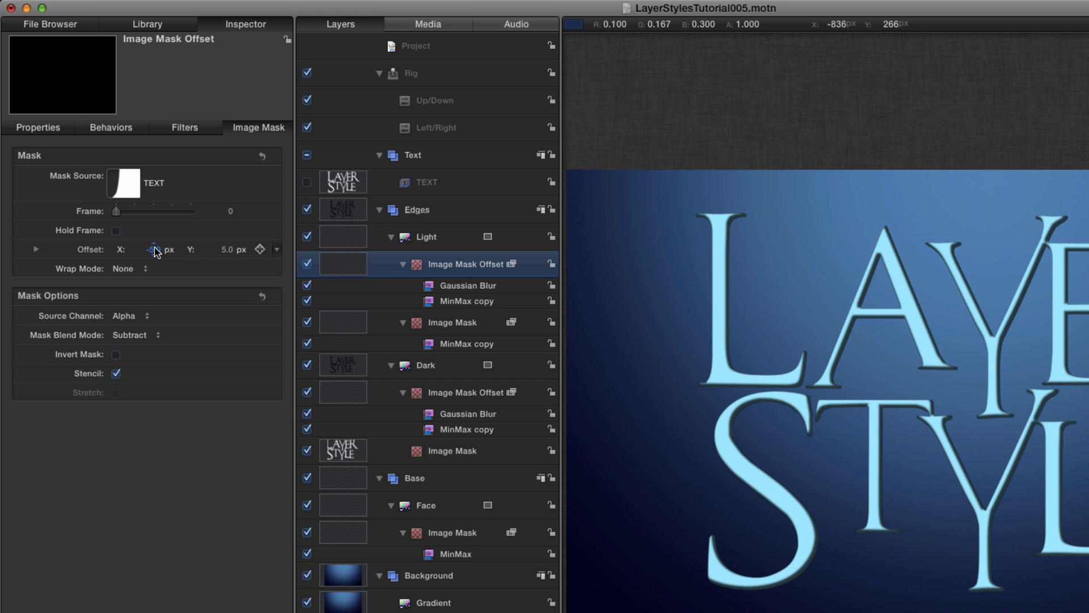
click(154, 250)
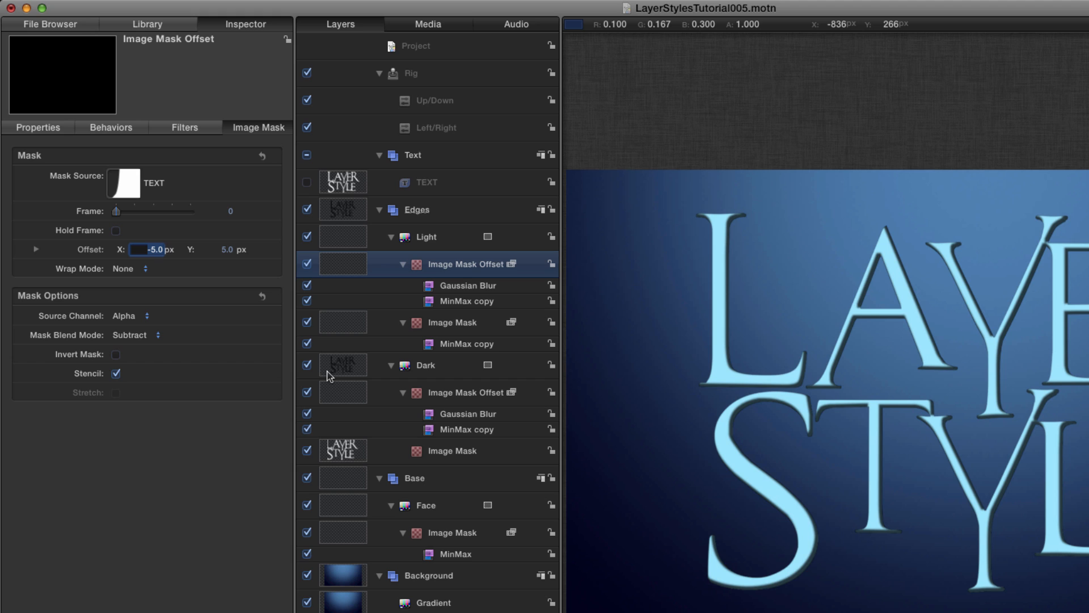
text(5)
key(Tab)
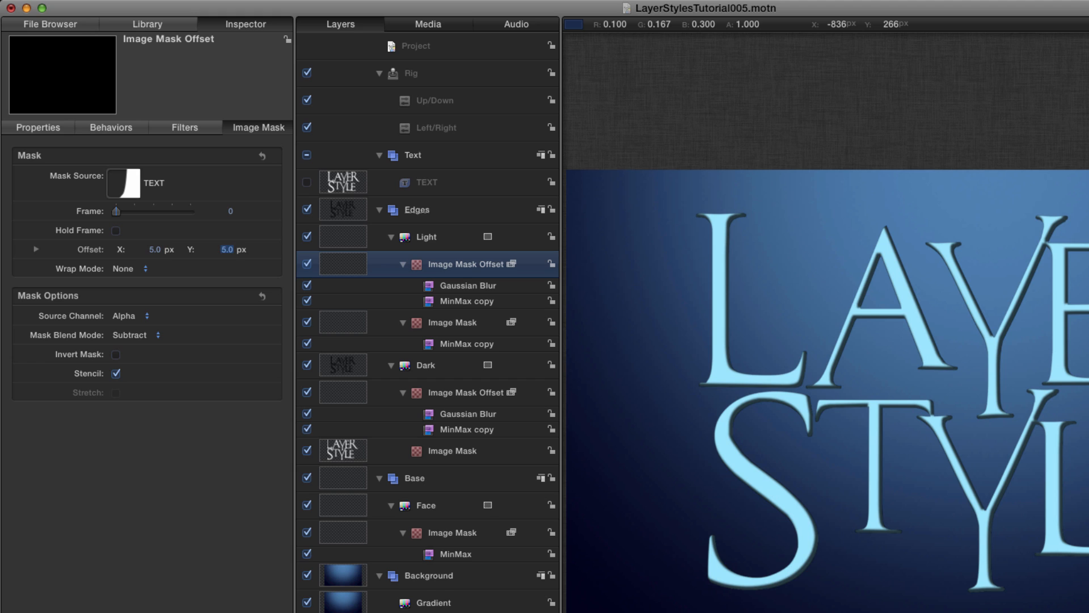
text(-5)
key(Return)
Set the Light gradient's blend mode to Add and its opacity to 100%.
drag(740, 313, 841, 384)
click(349, 234)
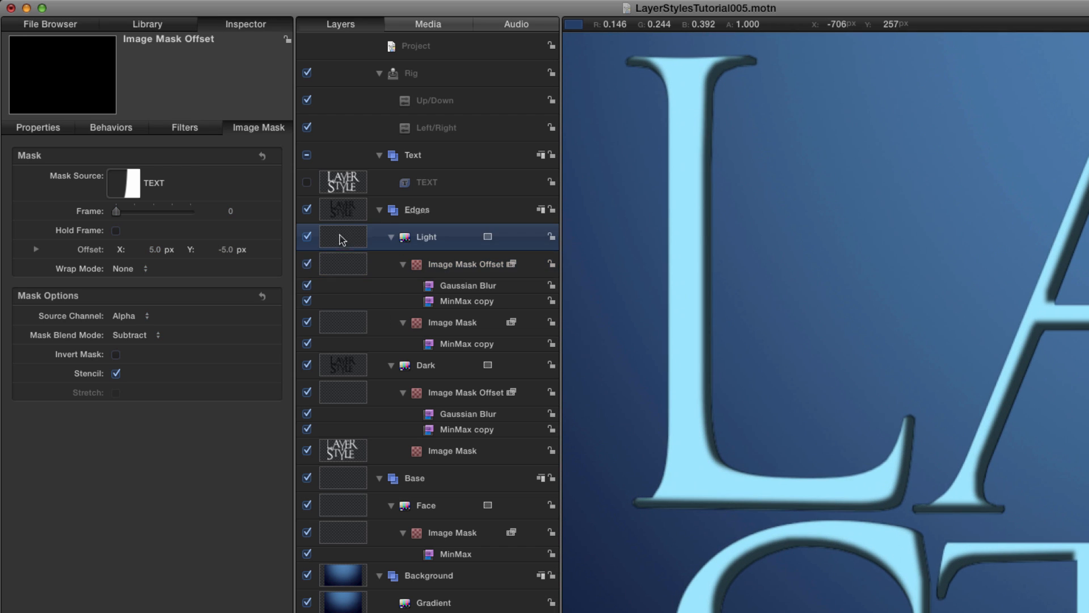
click(41, 127)
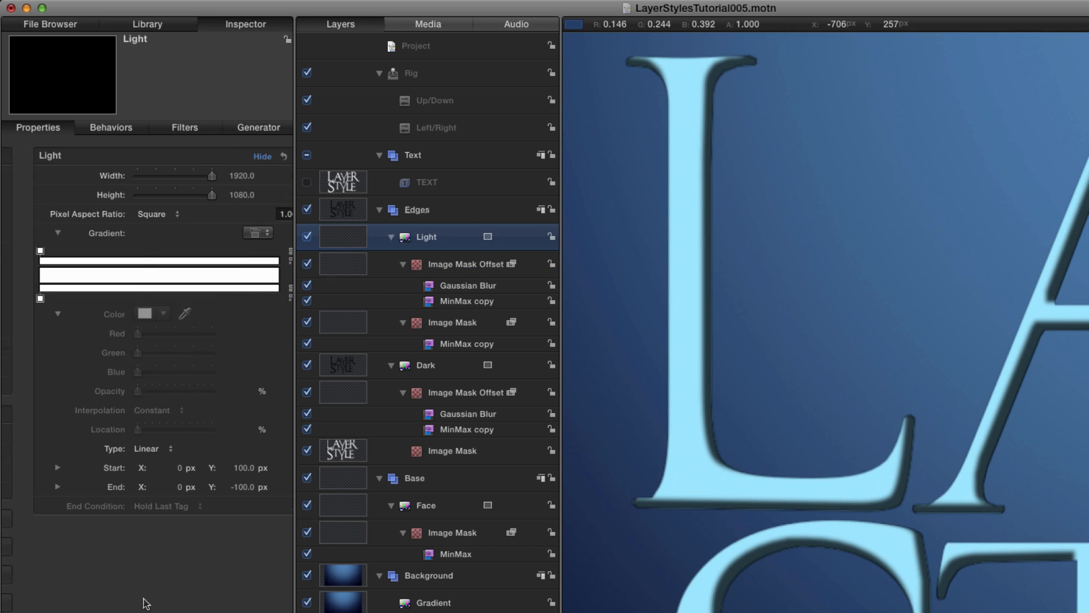
click(128, 454)
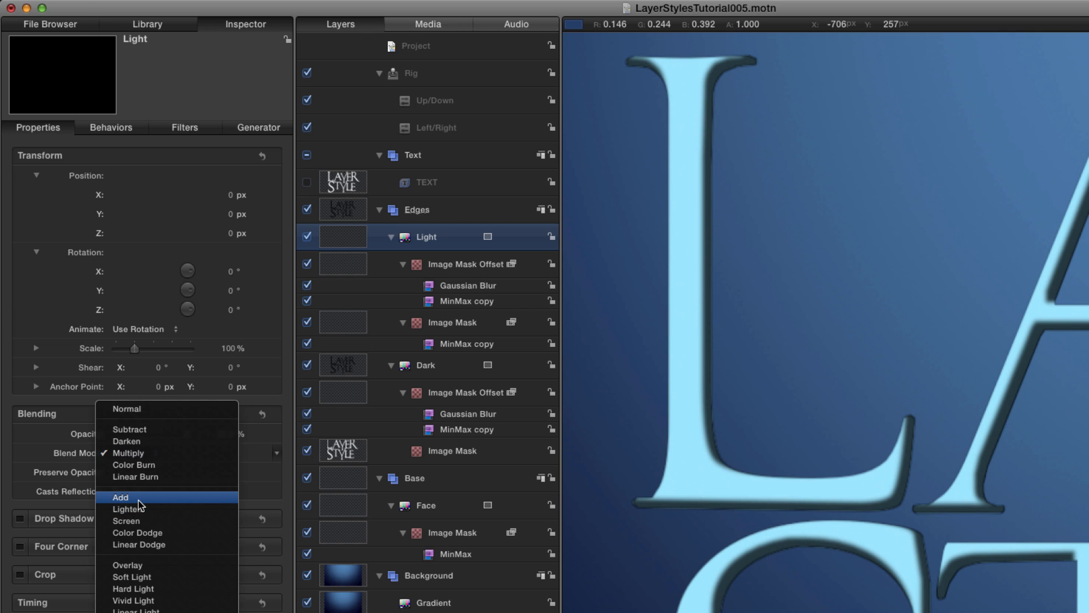
click(121, 498)
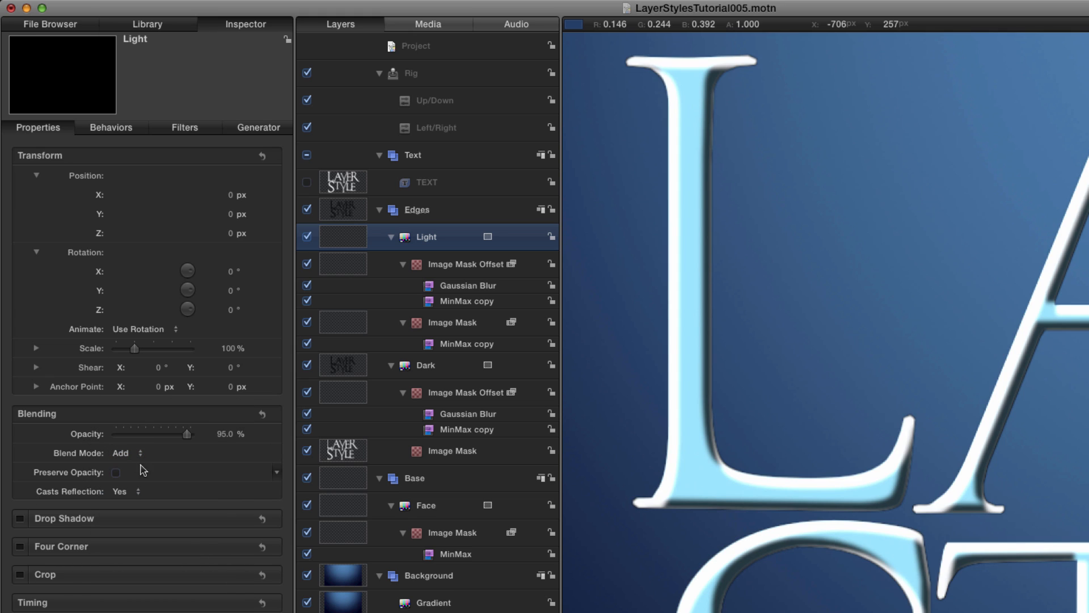
drag(187, 435, 210, 437)
Compare the letter edges with the Light layer hidden and shown, leaving it visible.
click(307, 237)
click(307, 237)
click(307, 236)
click(307, 236)
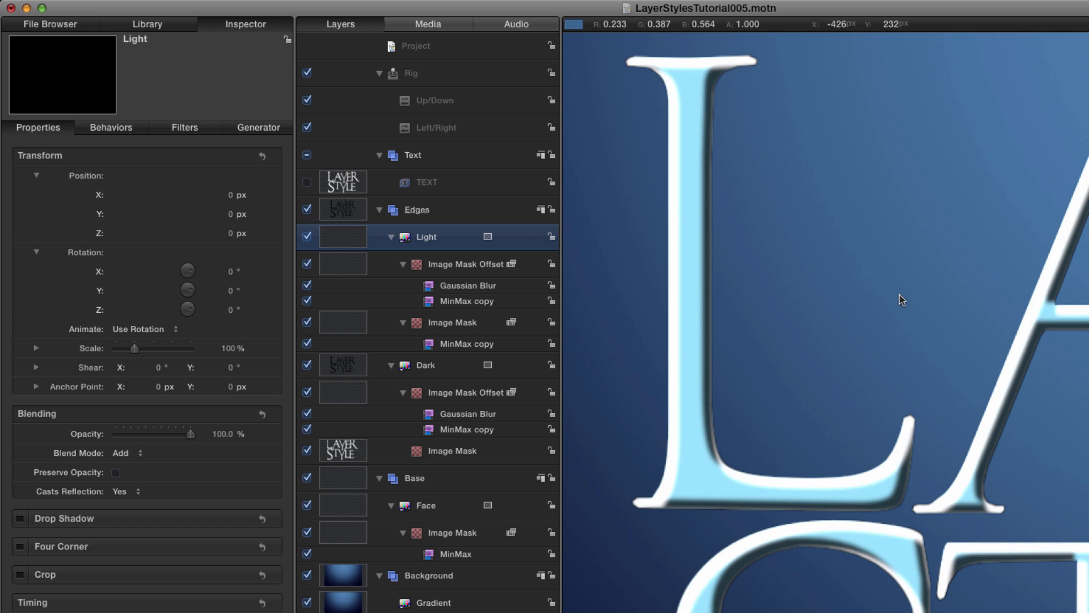
Move the Light layer below the Dark layer within the Edges group.
key(super+minus)
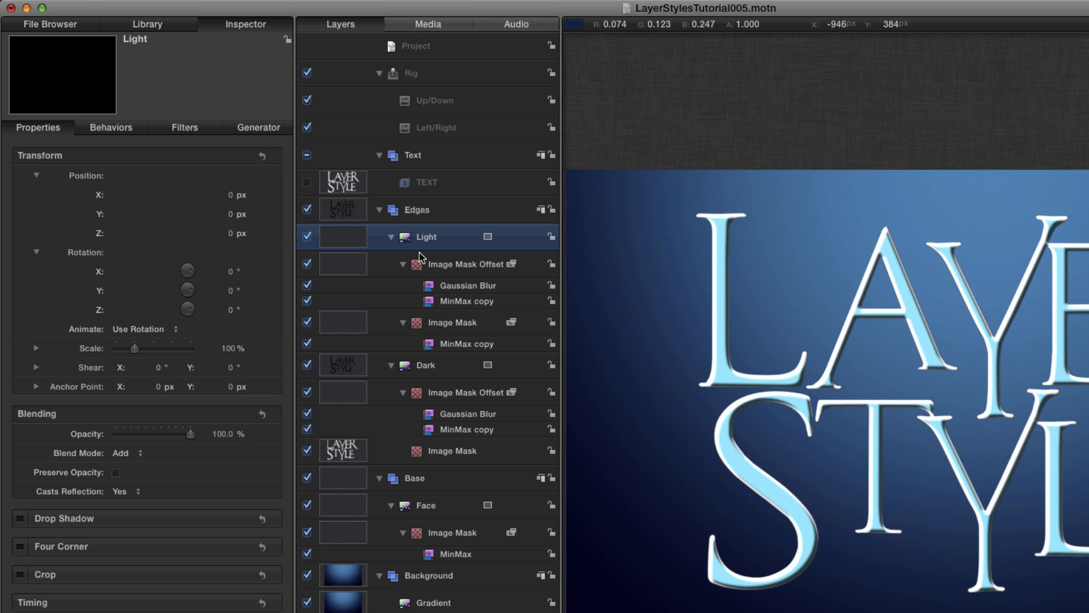
key(F3)
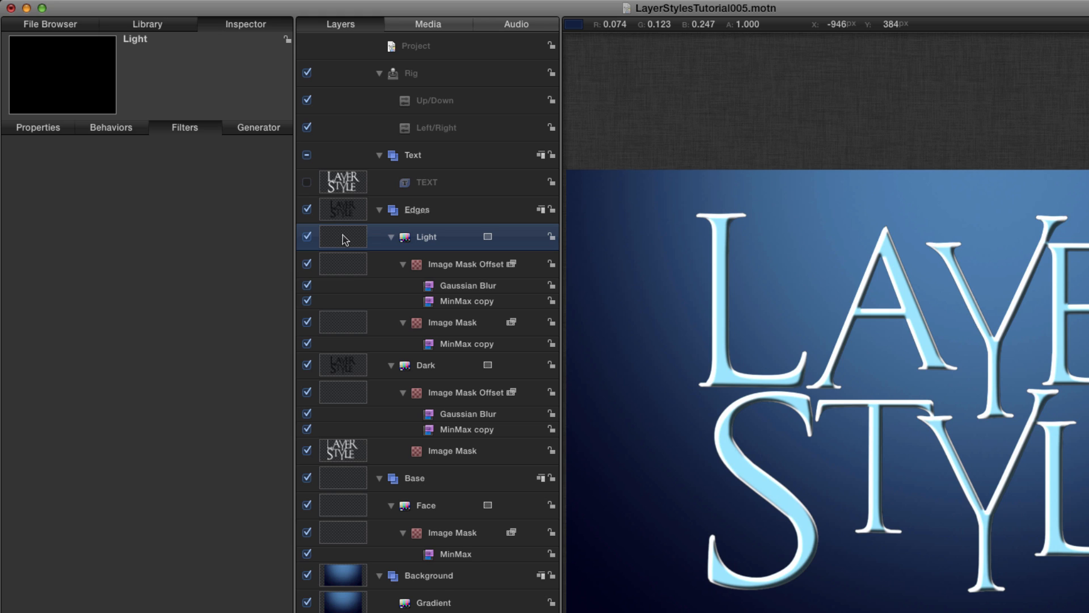
key(super+bracketleft)
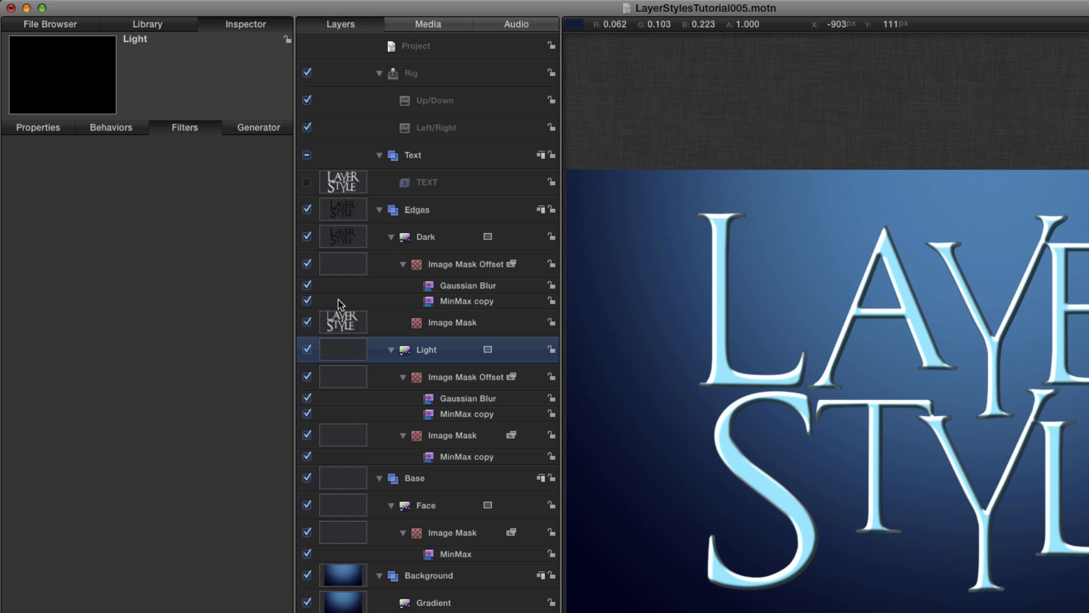
Duplicate the Dark gradient with its masks in the Edges group and rename the copy to Dark Shading.
click(345, 233)
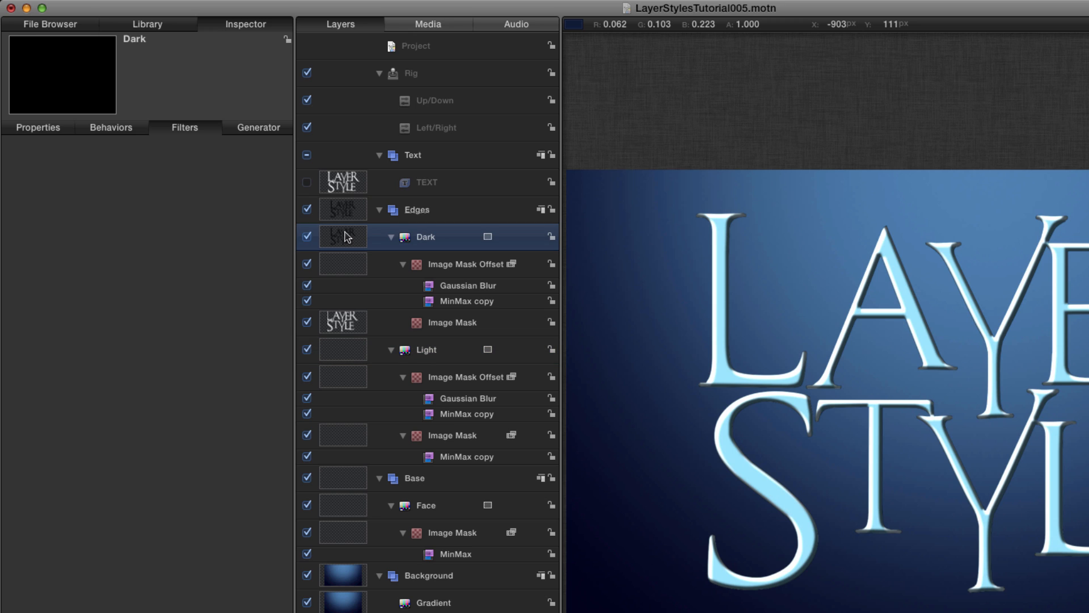
key(super+d)
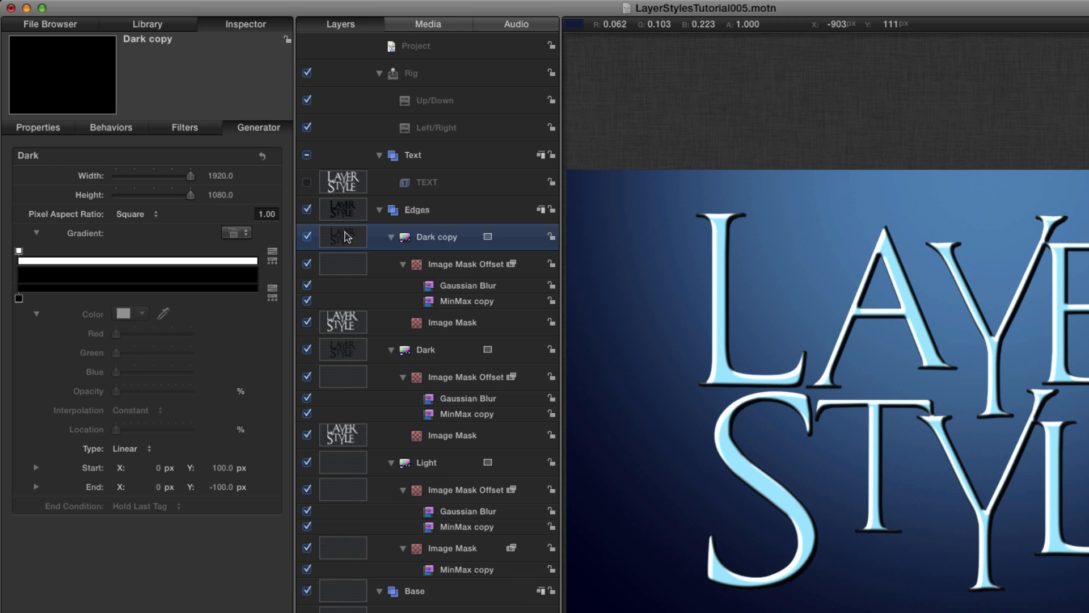
double_click(440, 237)
drag(466, 236, 356, 233)
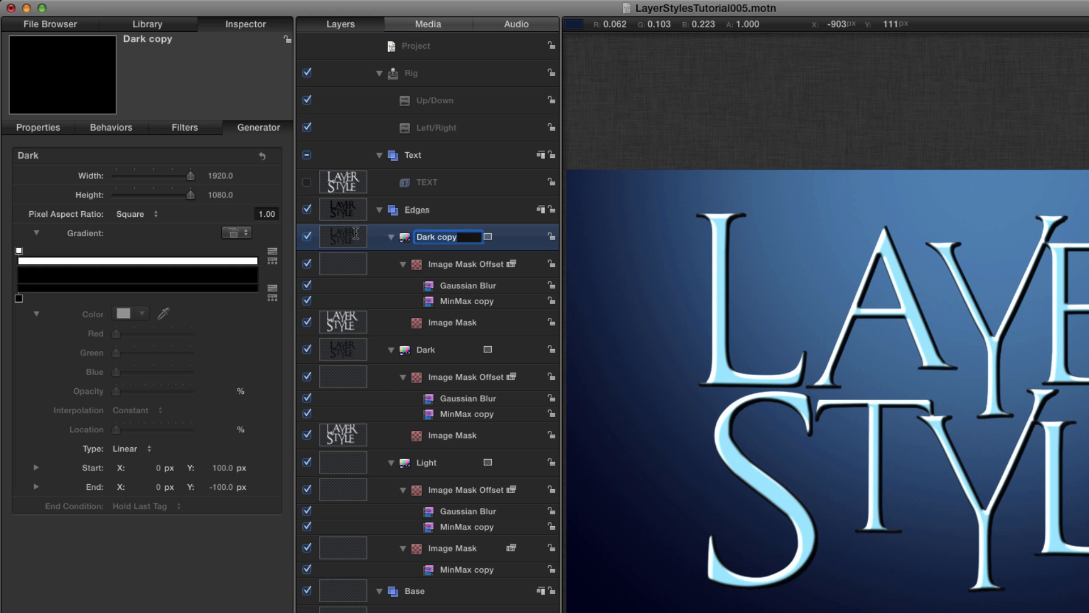
text(Dark Shading)
key(Return)
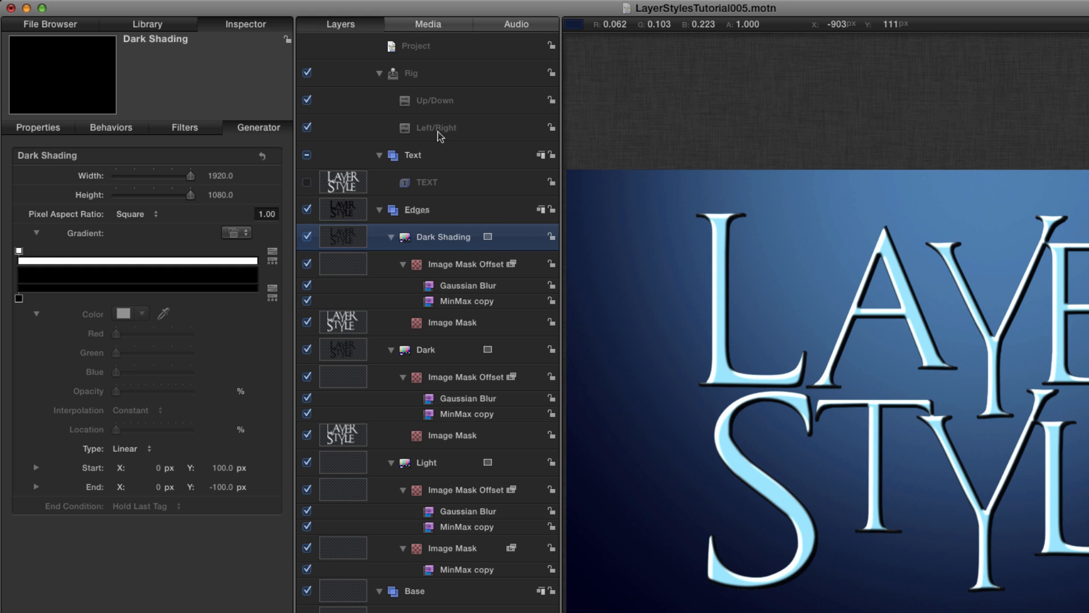
Delete the Gaussian Blur and MinMax filters from Dark Shading's Image Mask Offset.
click(459, 285)
shift+click(463, 301)
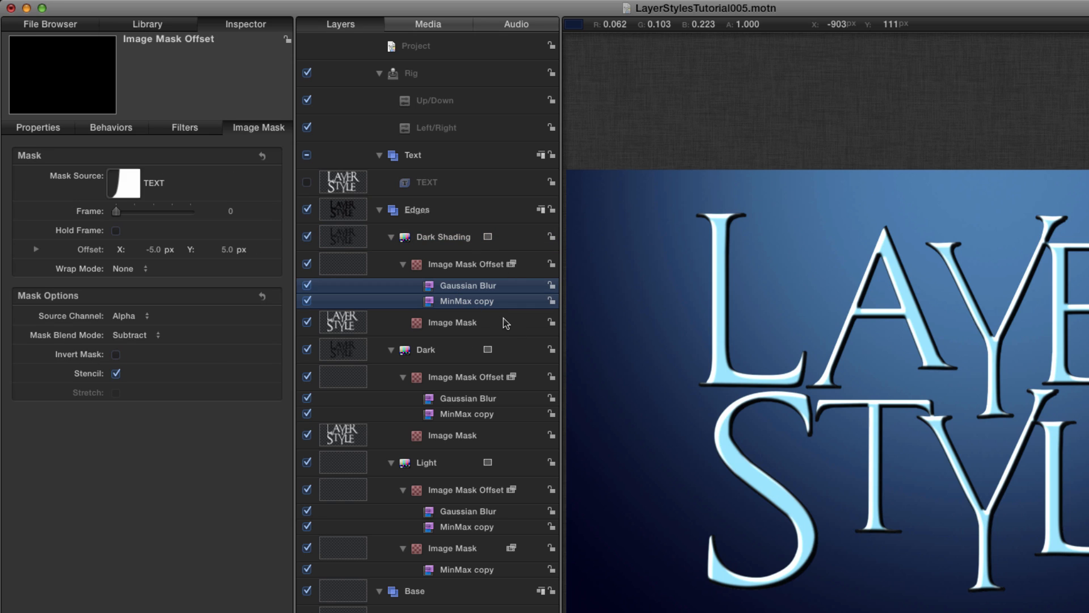
key(Delete)
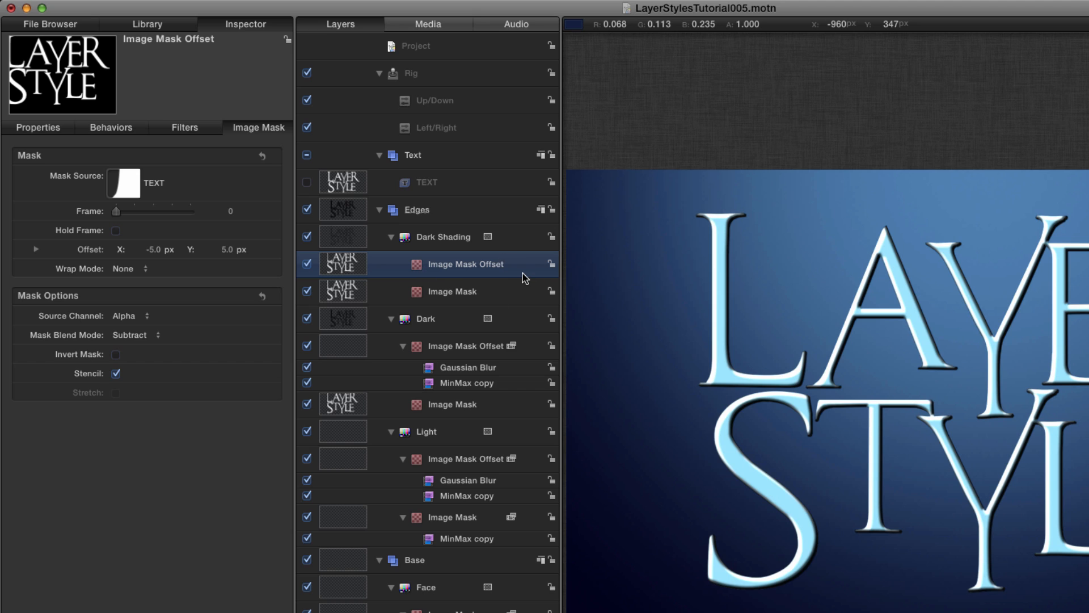
Set the offset of Dark Shading's Image Mask Offset to X 2 px and Y 2 px.
click(154, 250)
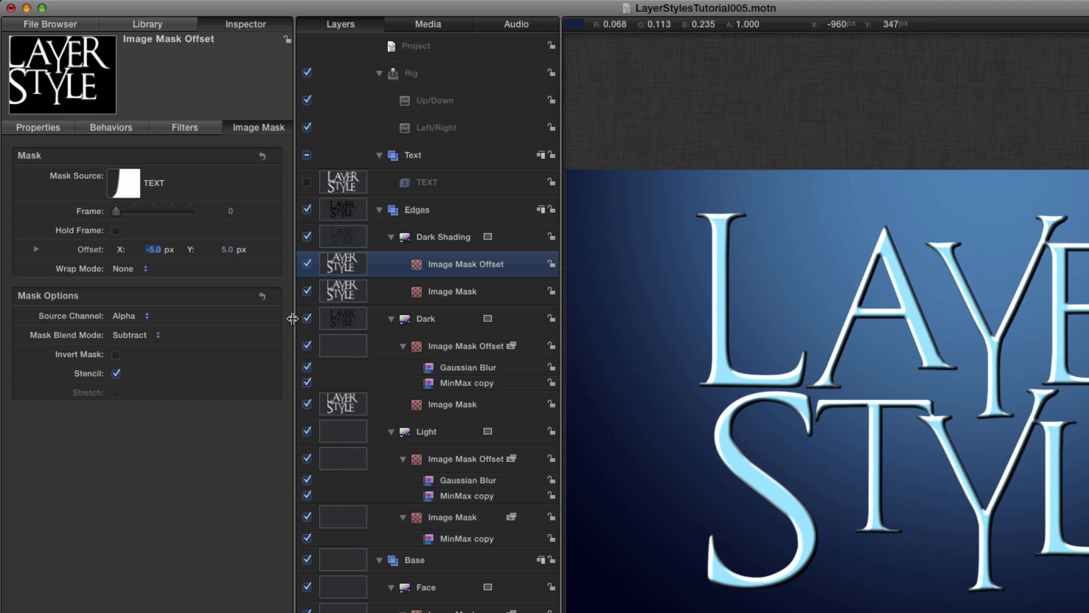
text(2)
key(Return)
key(Tab)
text(2)
key(Return)
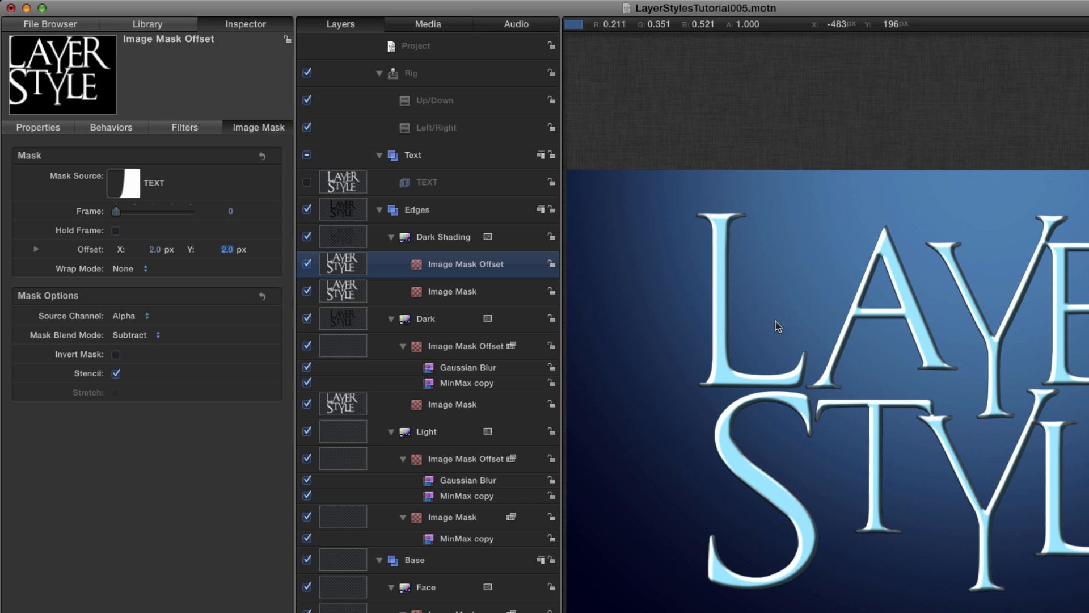
Examine the letters up close with Dark Shading hidden and shown, leaving it visible and restoring the full view.
scroll(778, 327, up, 3)
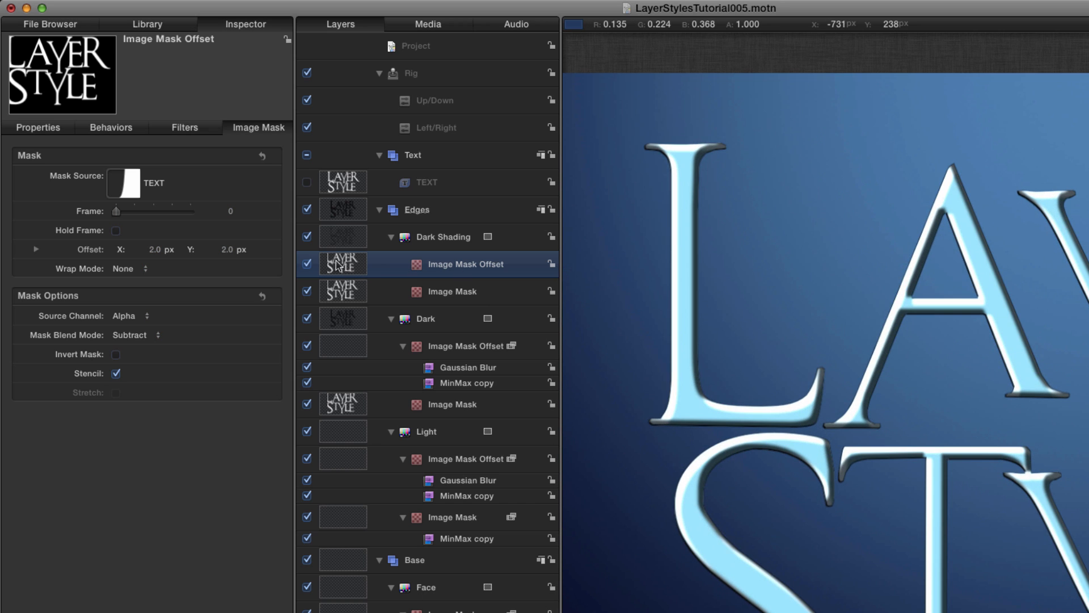
click(307, 236)
click(307, 236)
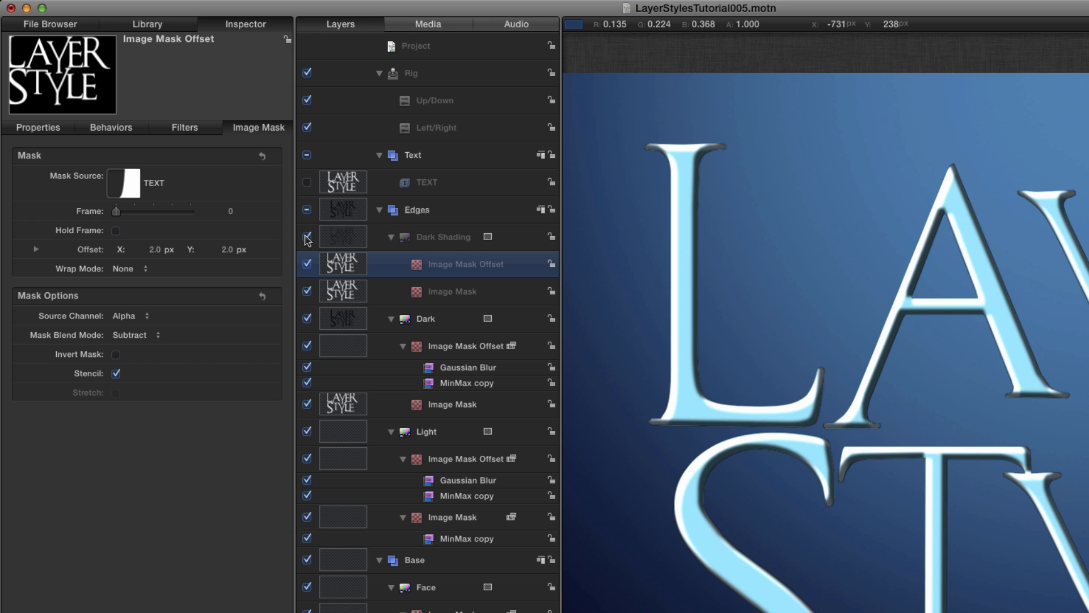
click(307, 237)
click(307, 236)
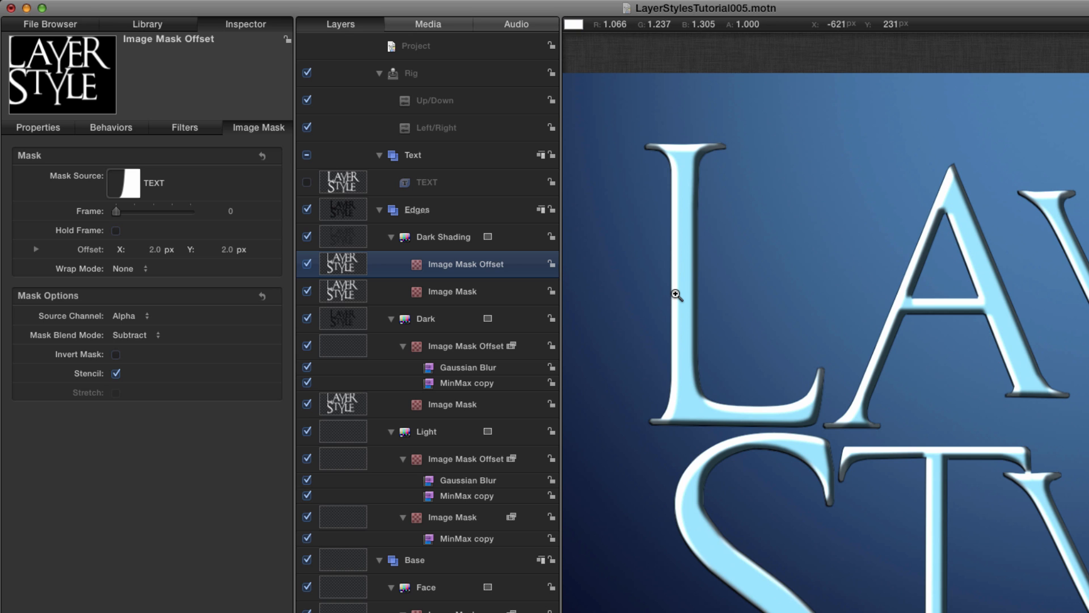
key(super+minus)
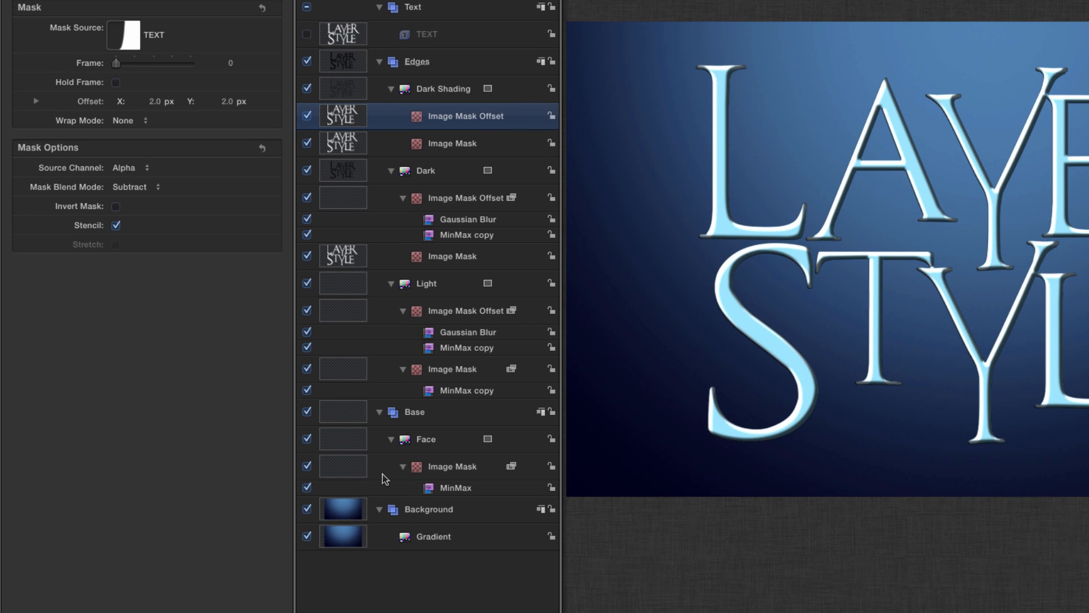
Duplicate the Face gradient with its mask in the Base group and rename the copy to Face Detail.
click(345, 436)
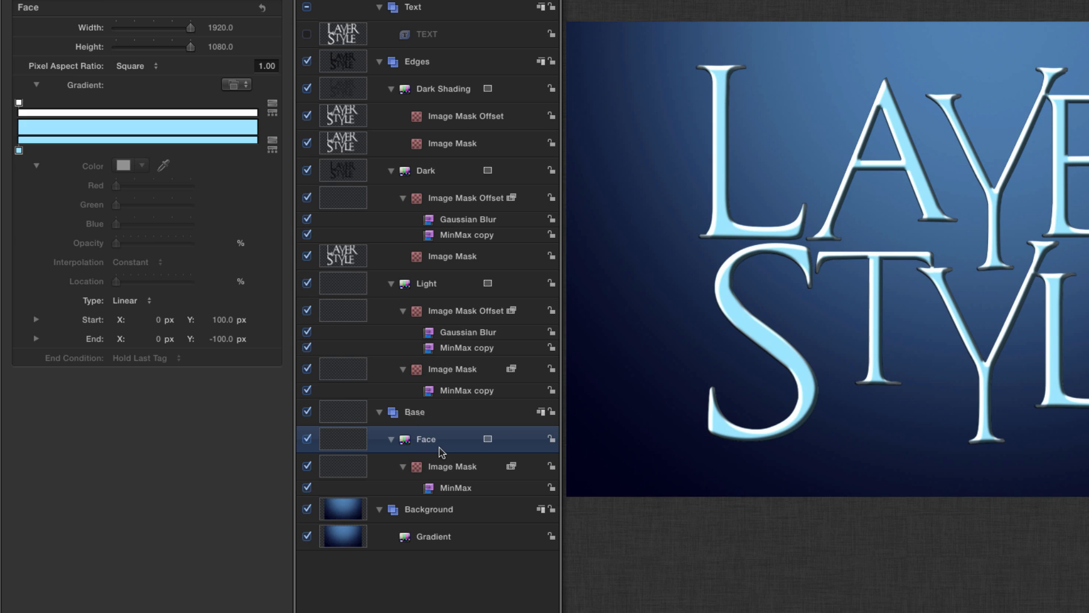
key(ctrl+d)
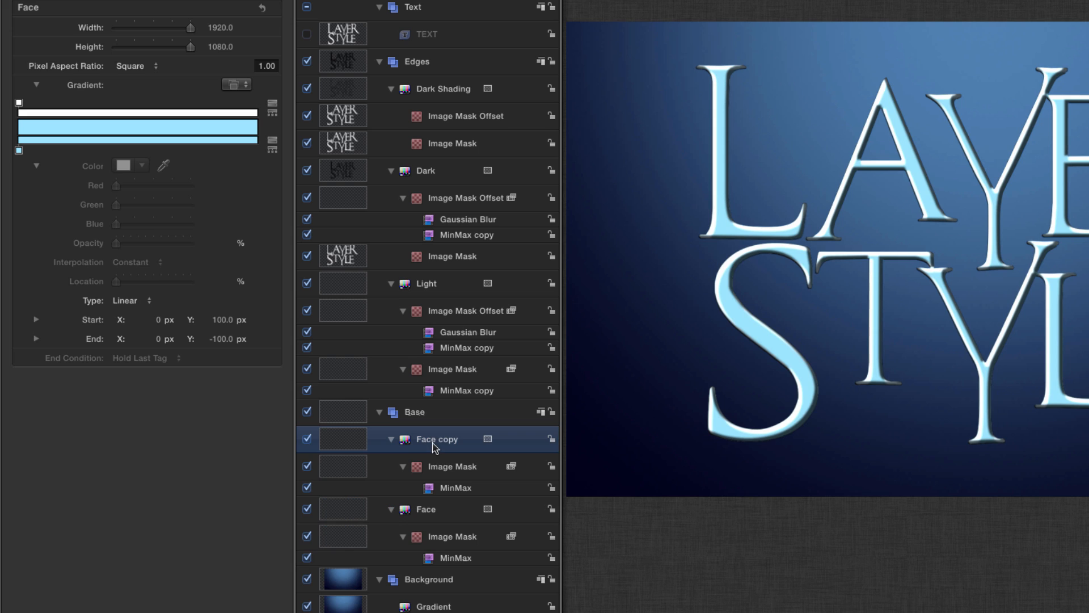
double_click(450, 441)
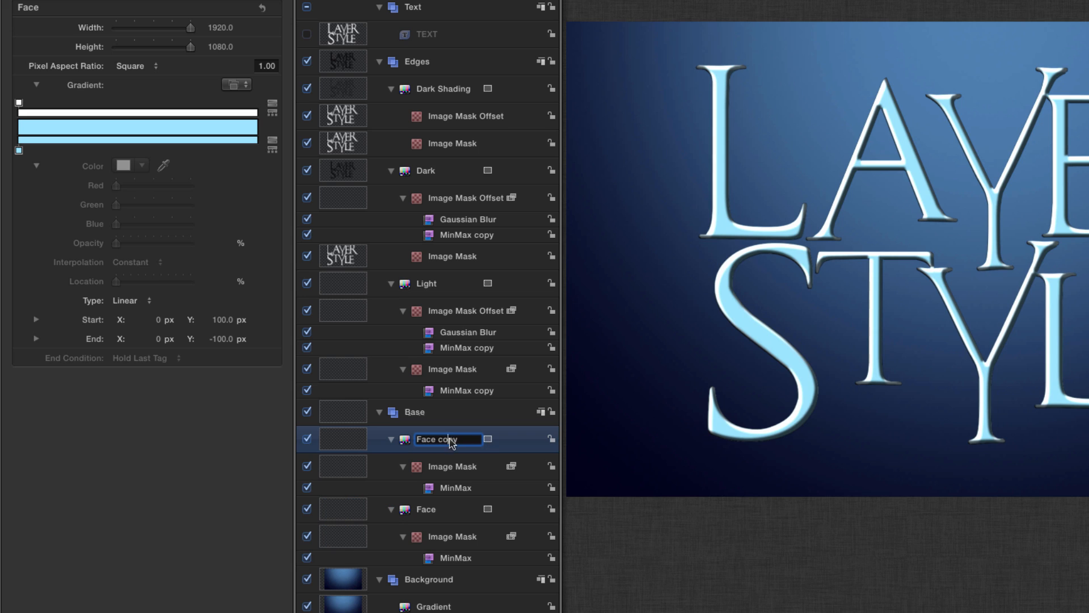
drag(463, 439, 440, 440)
text(Detail)
key(Return)
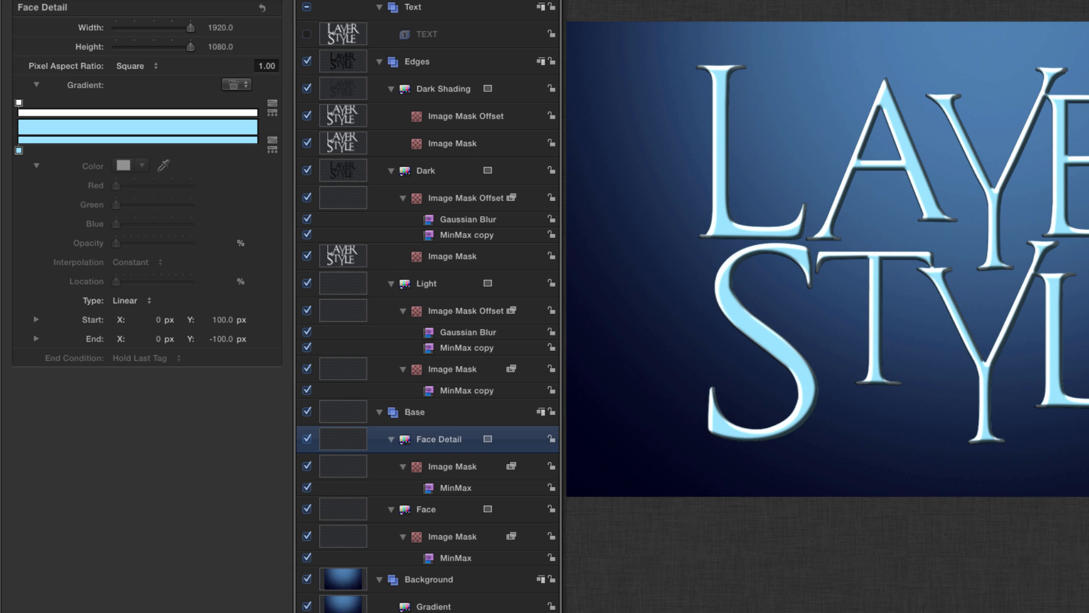
Delete the MinMax filter from Face Detail's Image Mask and set the green of Face Detail's gradient color to 0.8.
click(454, 489)
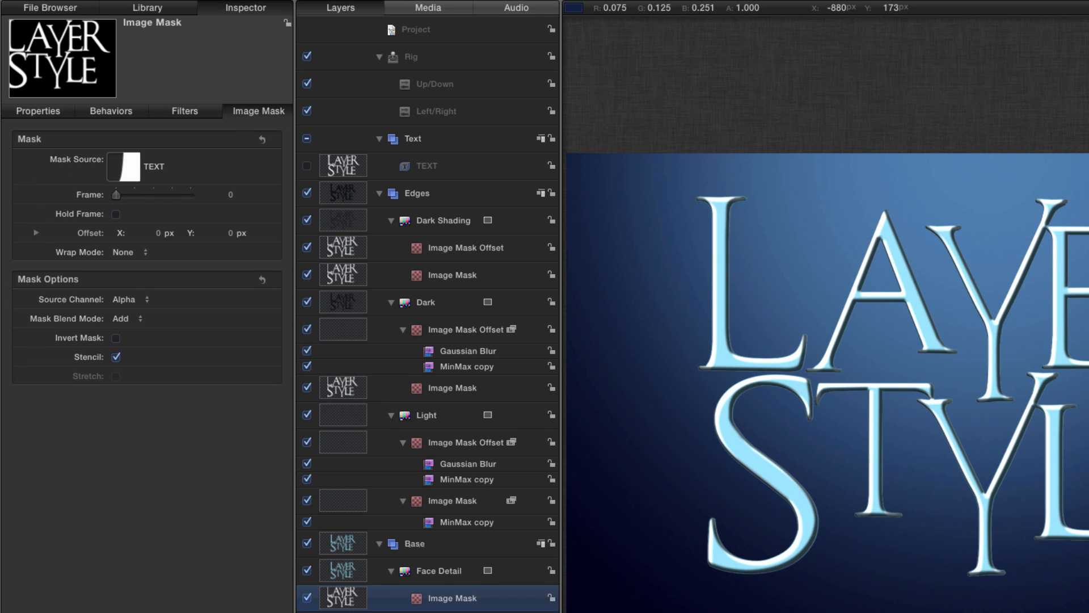
click(350, 442)
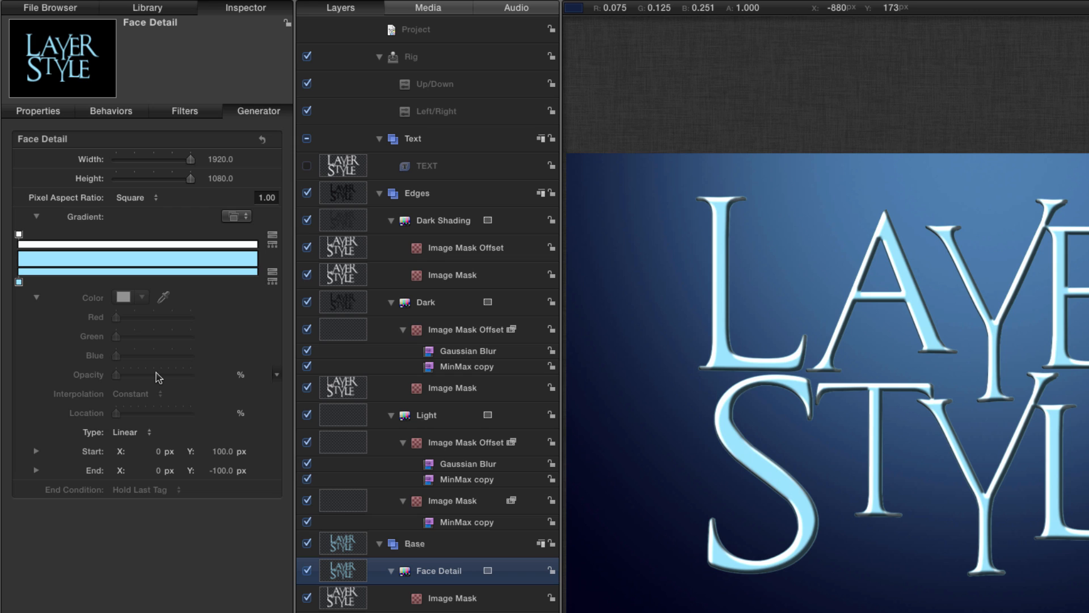
click(18, 282)
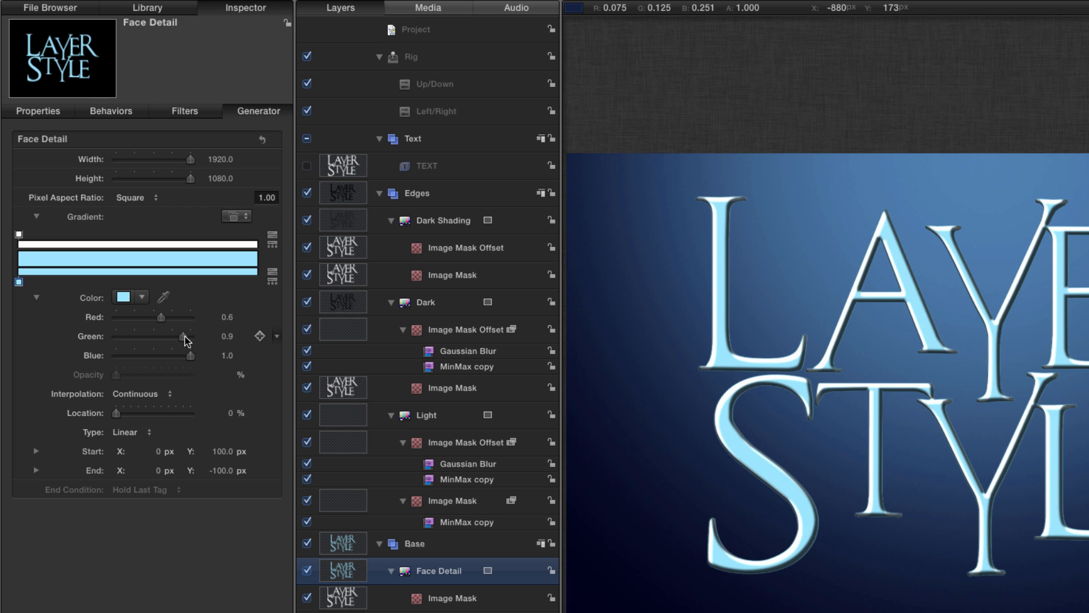
drag(183, 337, 177, 337)
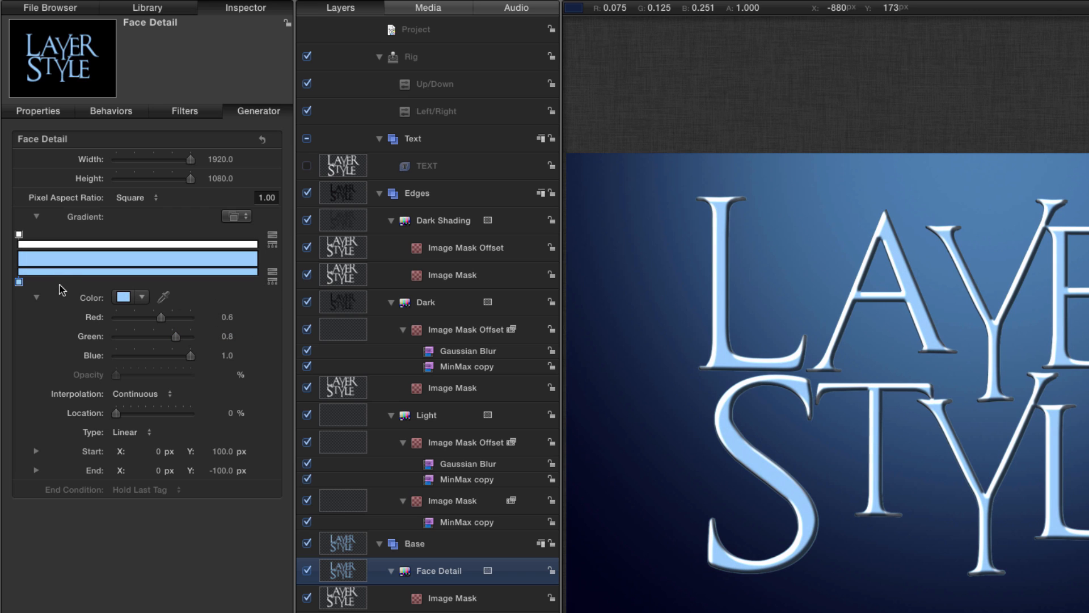
Duplicate the light blue color tag of Face Detail's gradient and set the copy's location to 50%.
drag(18, 282, 151, 284)
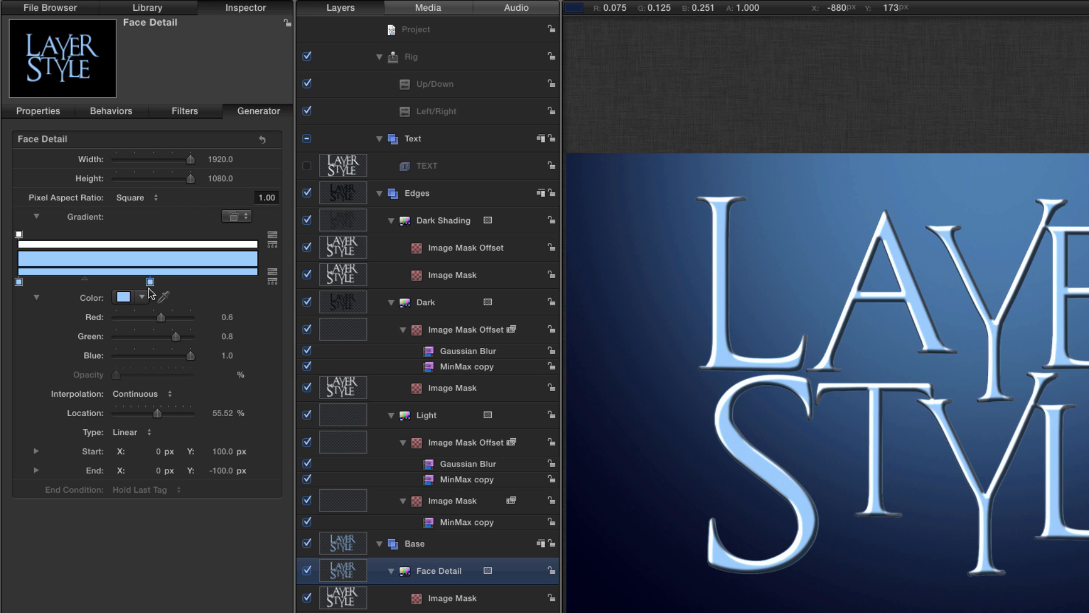
click(224, 412)
text(50)
key(Return)
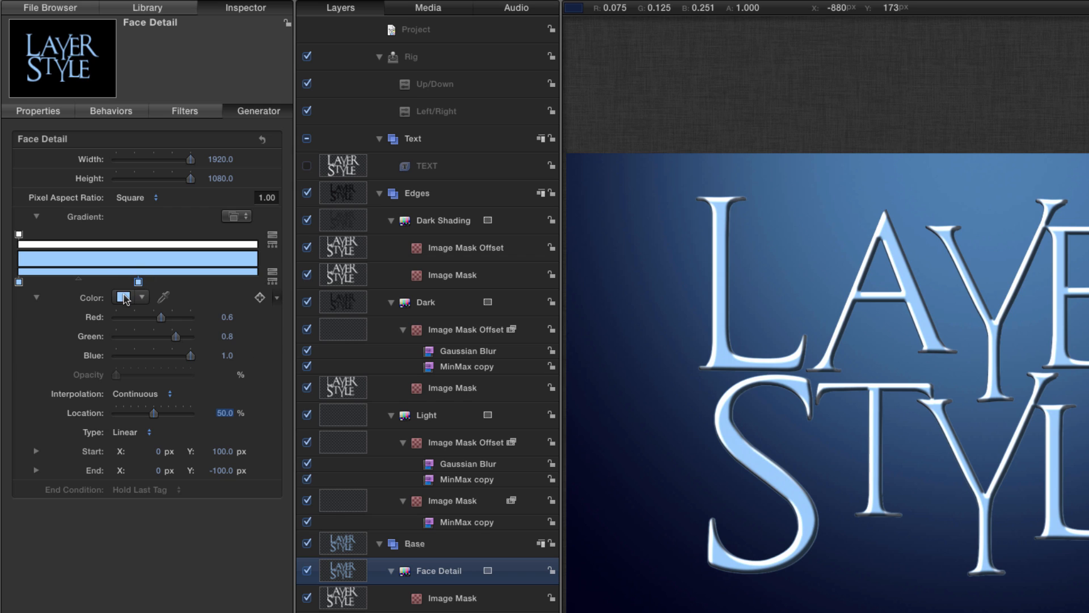
Set the middle gradient tag's color to red 0, green 0.15 and blue 0.35.
click(227, 318)
text(0)
key(Tab)
key(BackSpace)
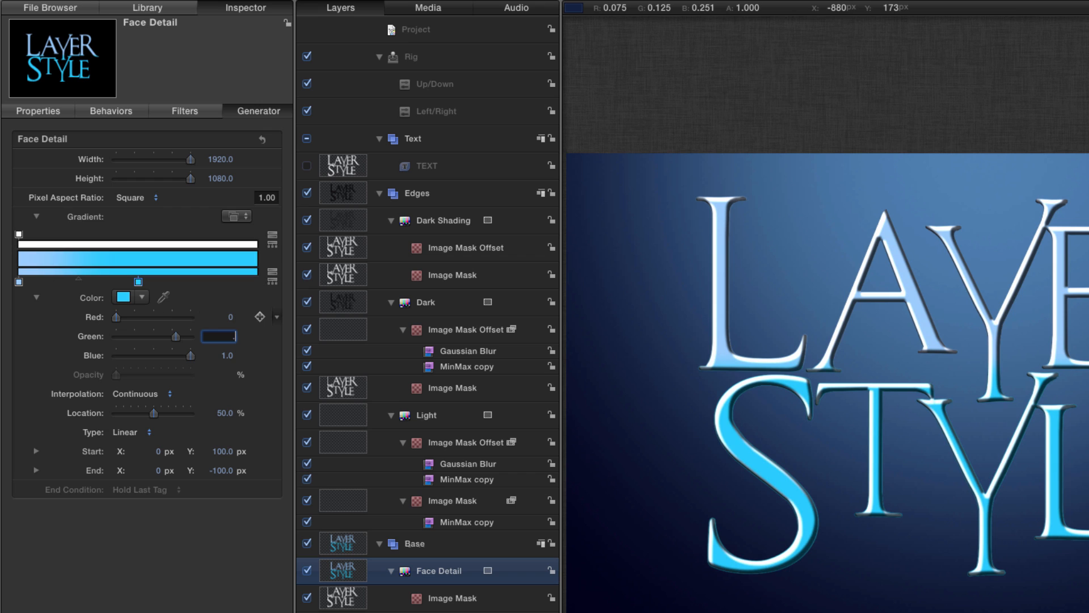
text(.15)
key(Tab)
text(.35)
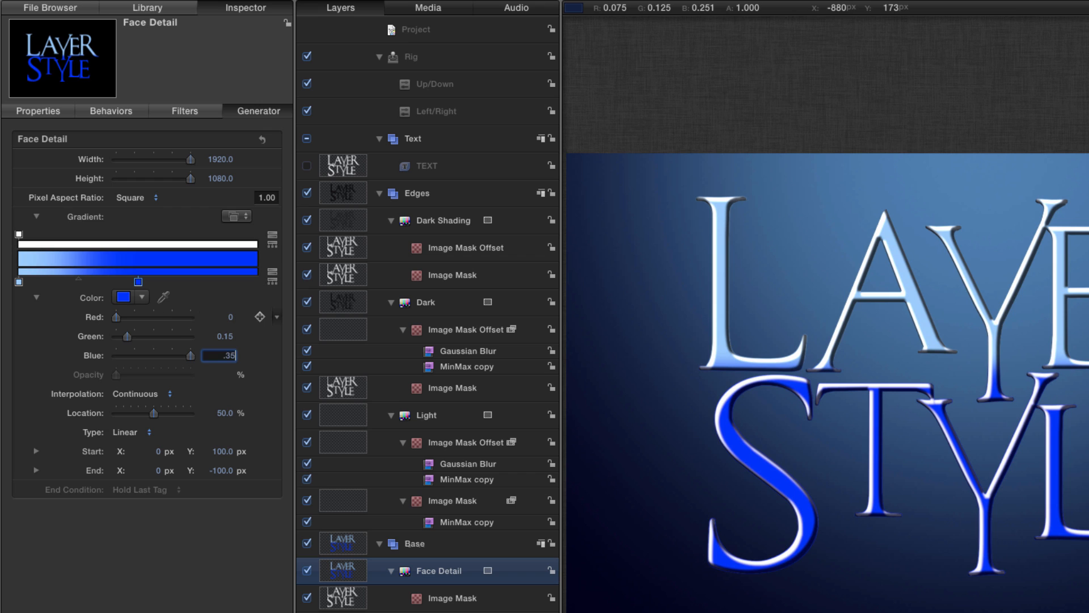
key(Return)
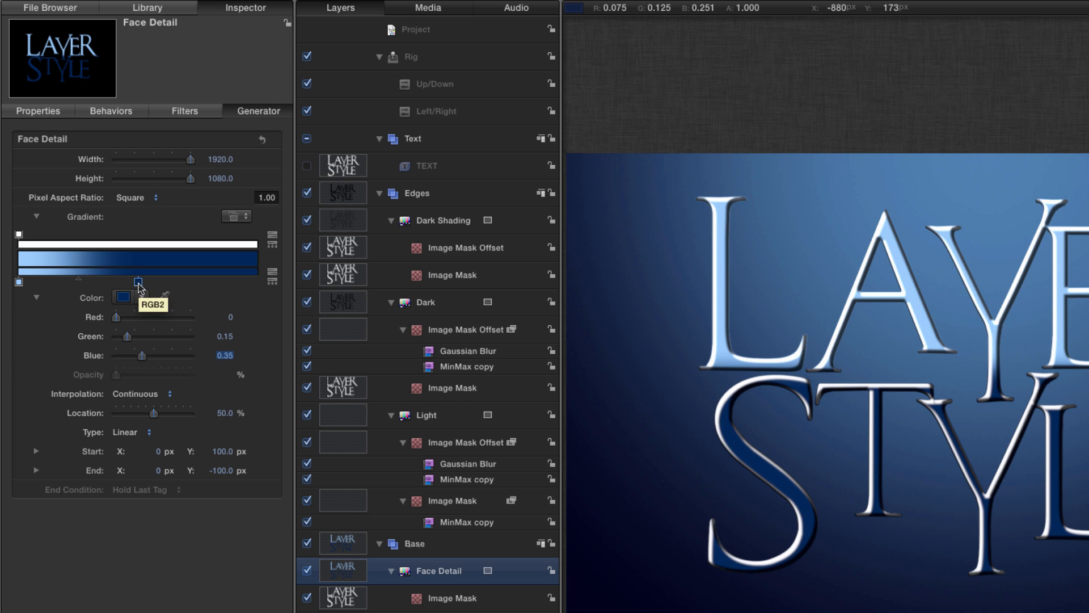
Duplicate the dark blue color tag and set the copy's location to 20%.
drag(139, 287, 62, 283)
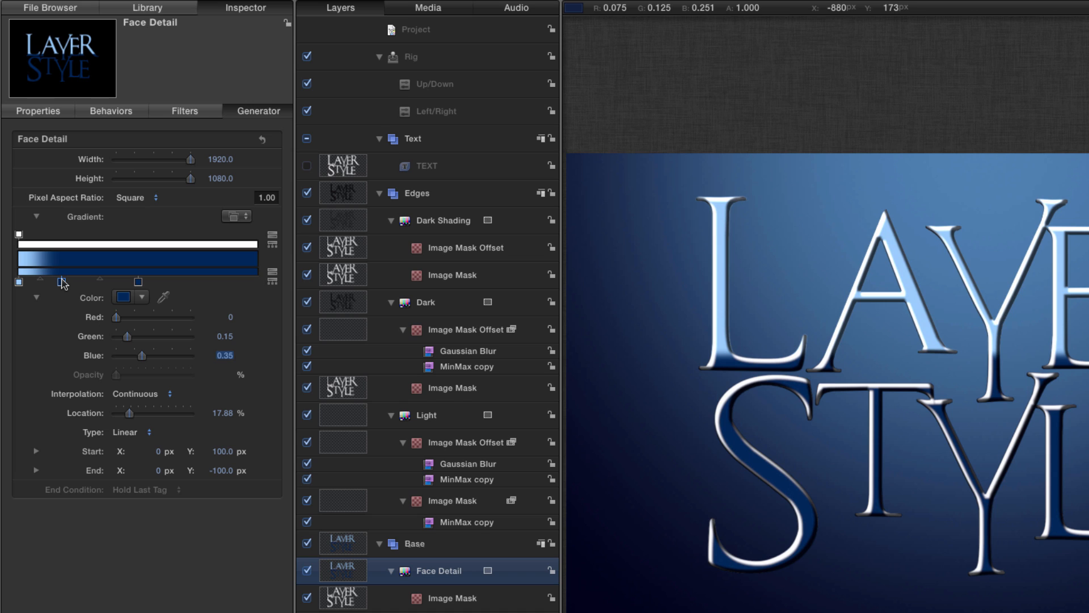
click(221, 413)
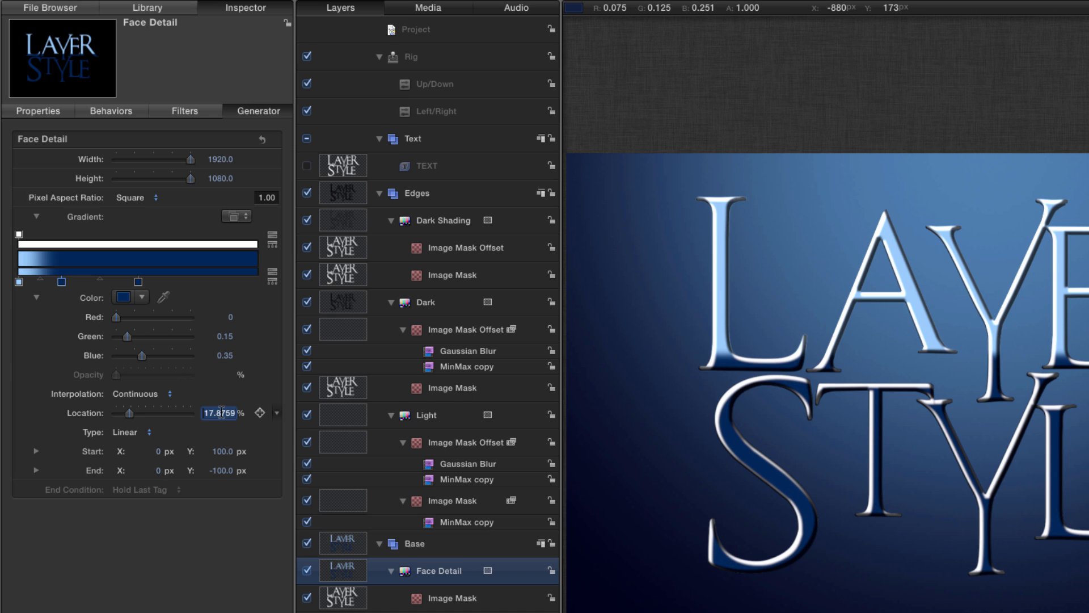
text(20)
key(Return)
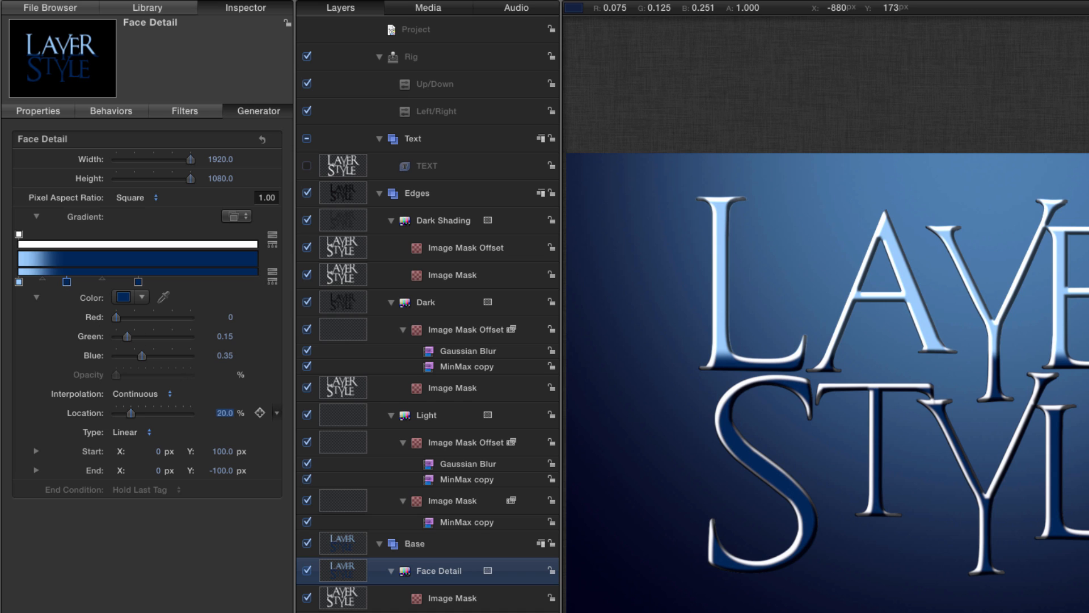
Duplicate the light blue color tag to about 36% between the dark tags and again to the gradient's 100% end.
click(19, 282)
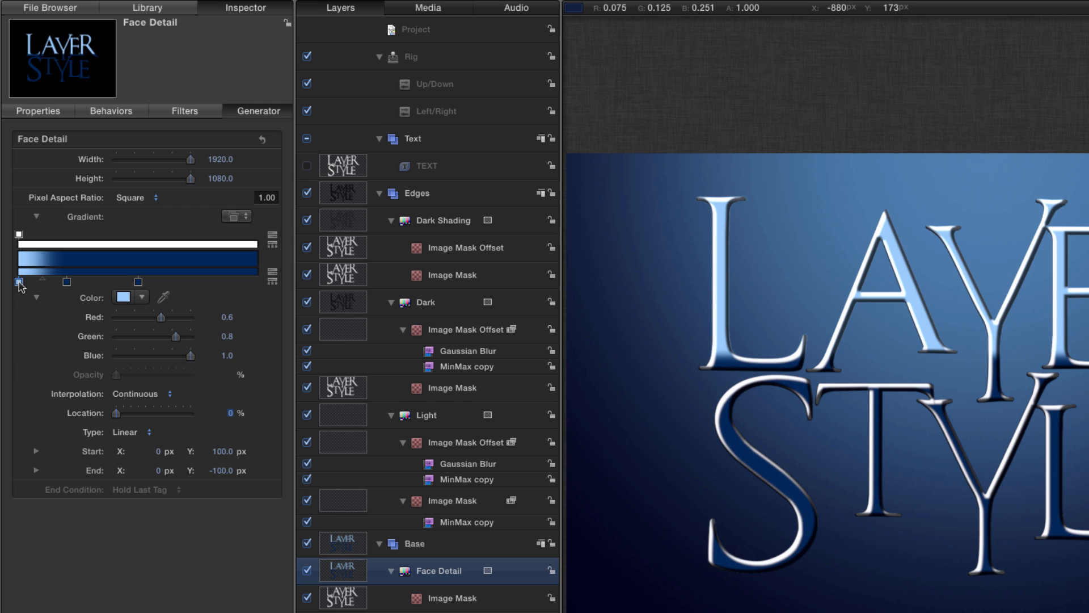
drag(20, 286, 106, 286)
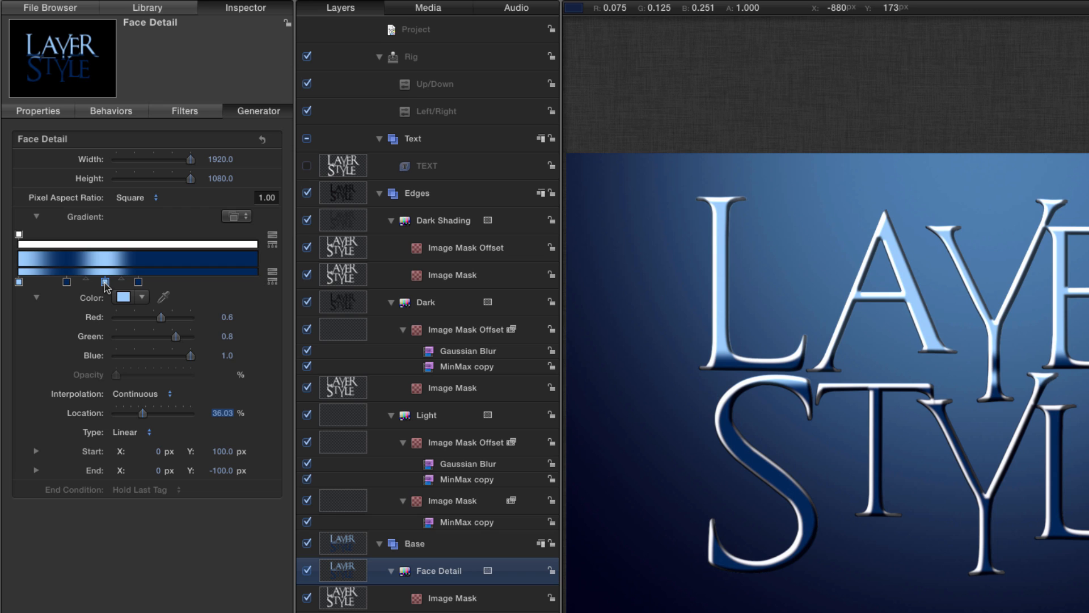
drag(105, 286, 284, 292)
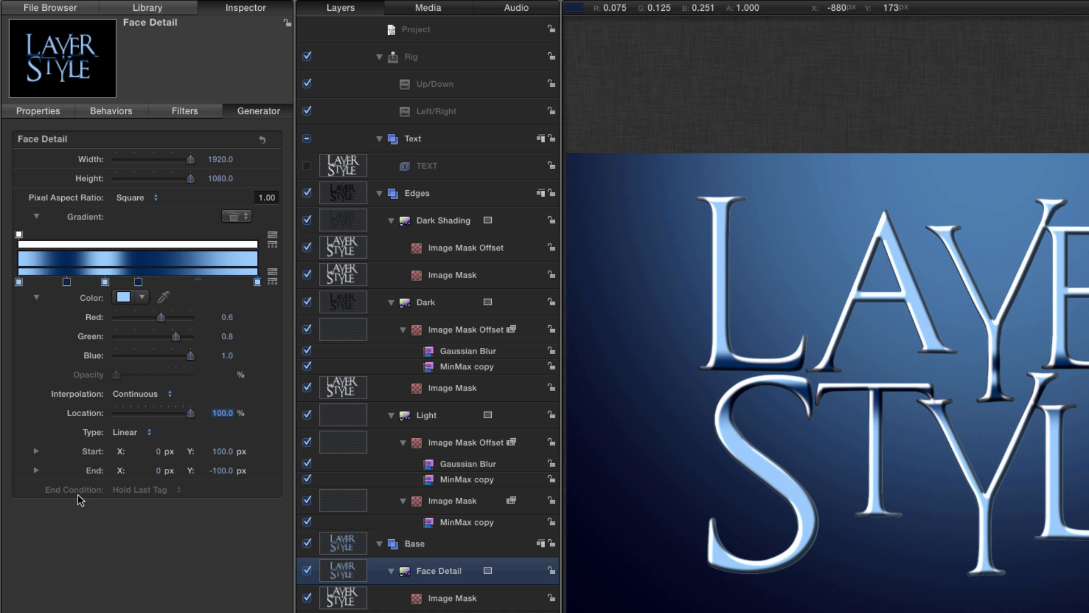
Set Face Detail's gradient start Y to 480 px and end Y to -480 px.
click(225, 454)
text(480)
key(Tab)
text(-4)
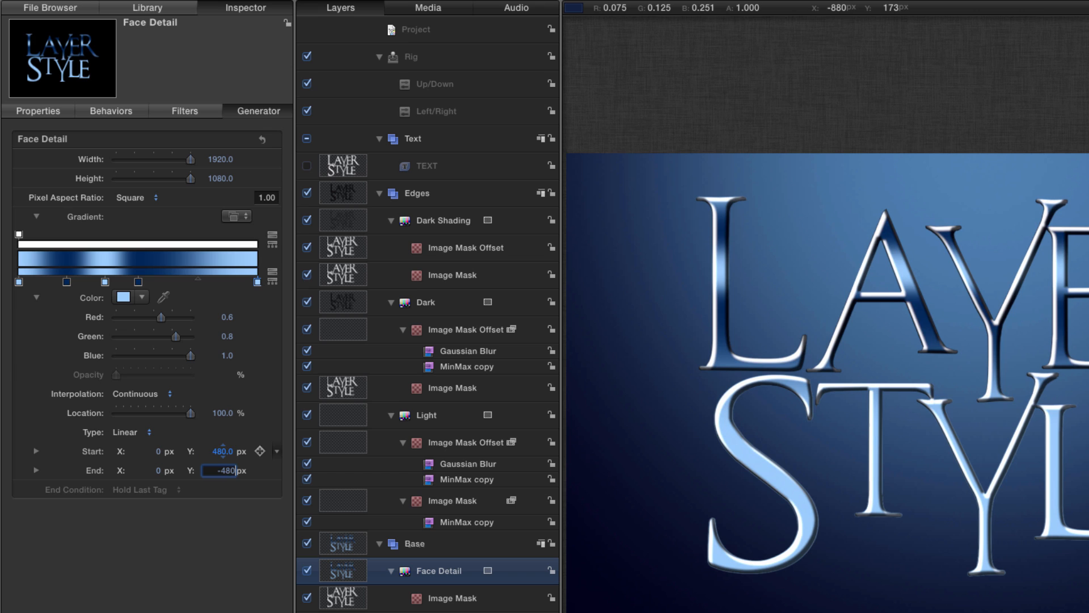
key(Return)
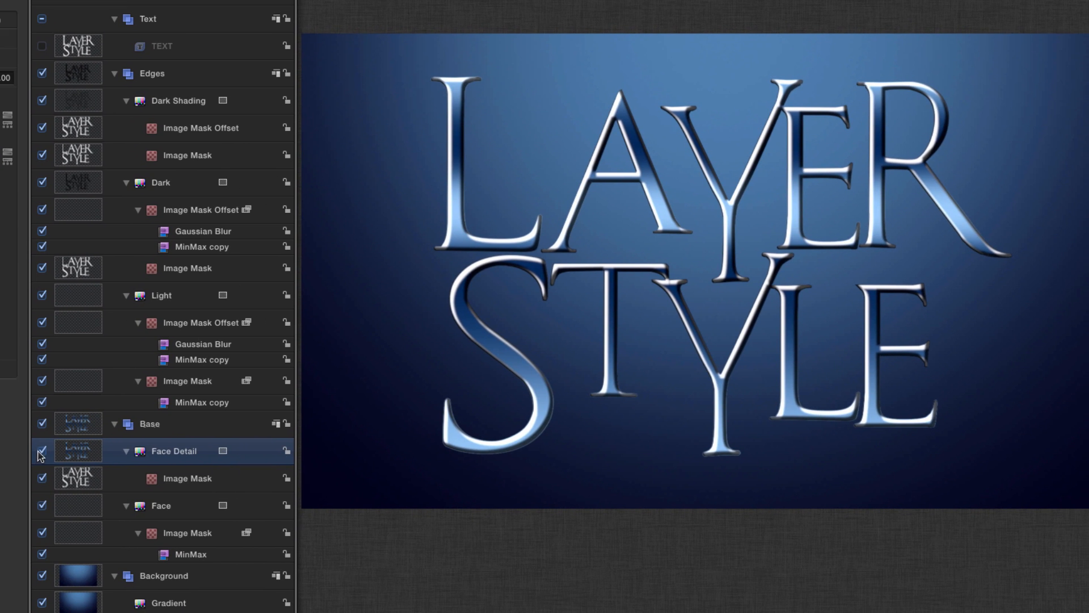
Compare the lettering with Face Detail hidden and shown, leaving the layer visible.
click(175, 511)
click(175, 510)
click(43, 452)
click(43, 451)
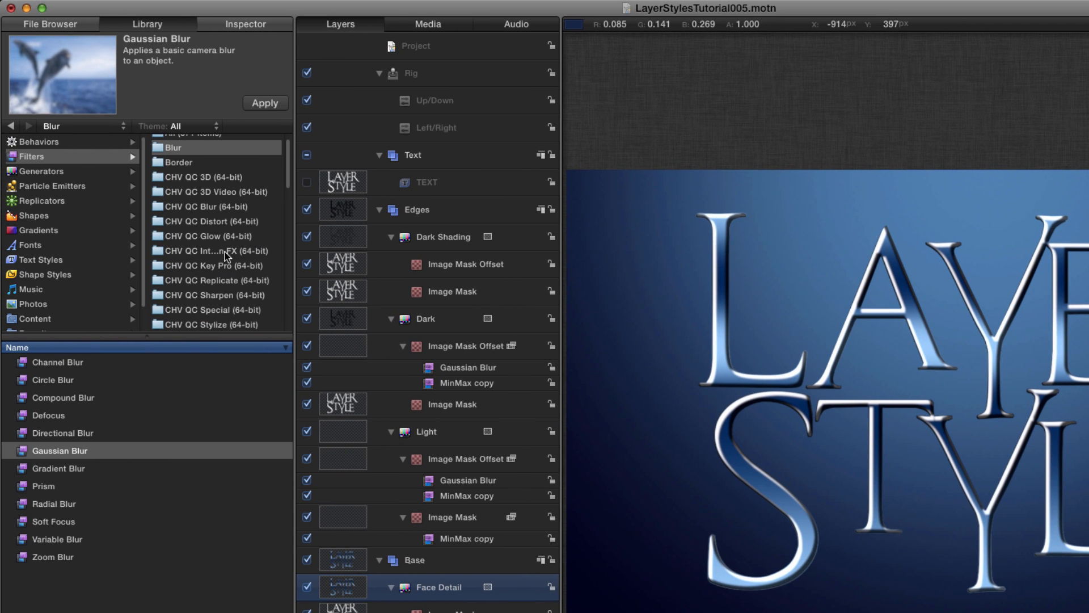
Apply the Hatched Screen filter from the Stylize category to Face Detail.
scroll(226, 256, down, 10)
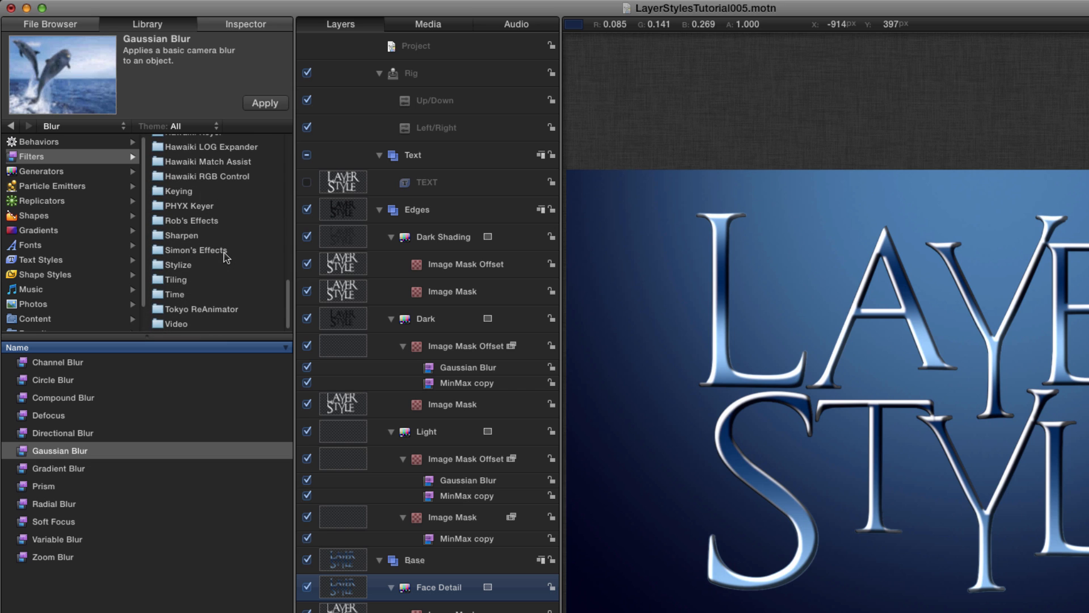
click(185, 264)
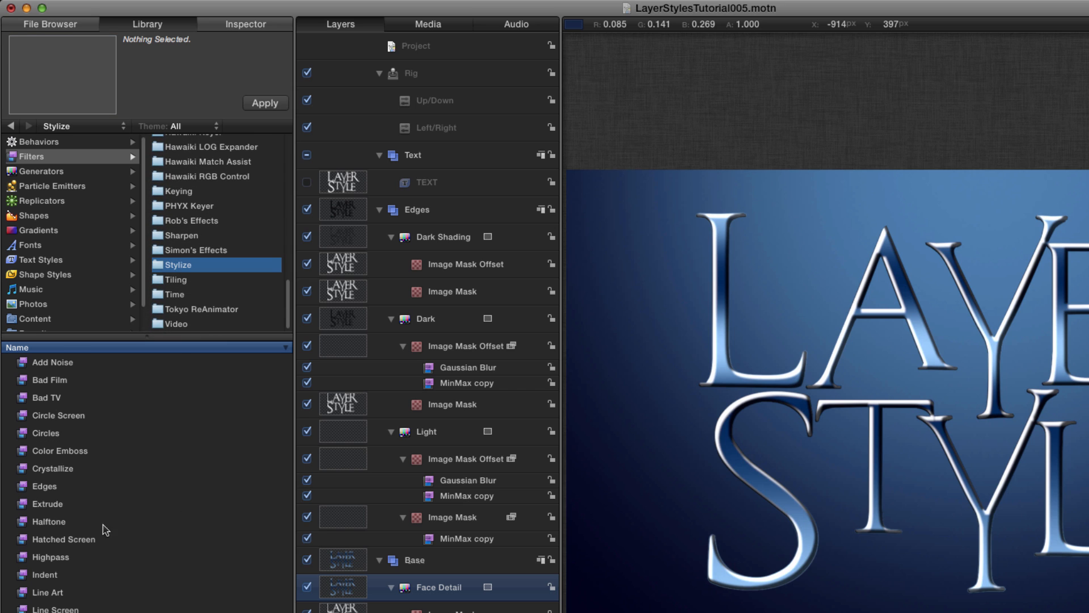
click(60, 540)
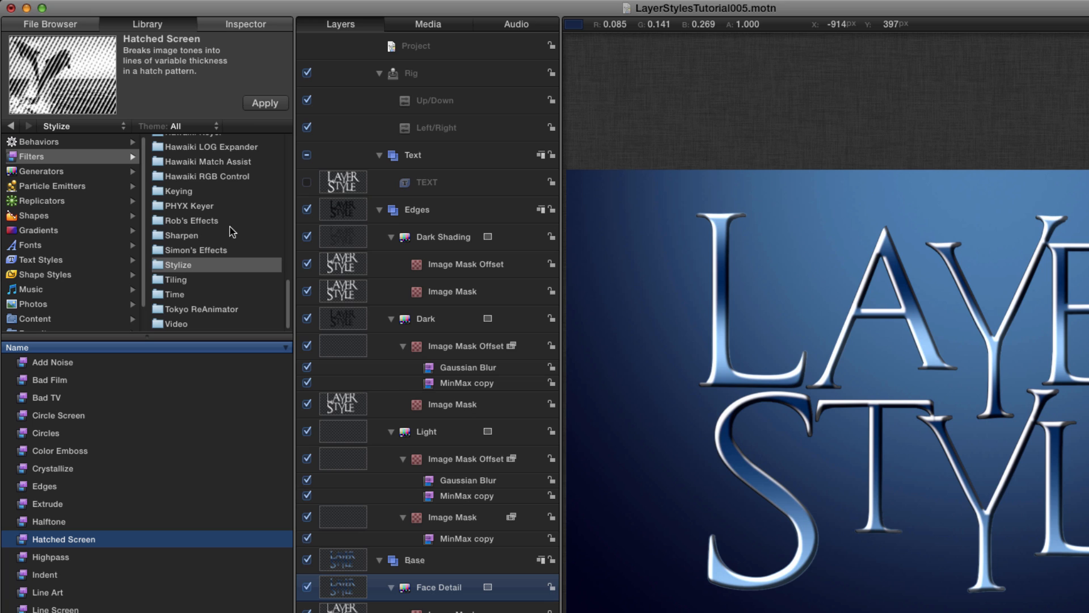
click(265, 104)
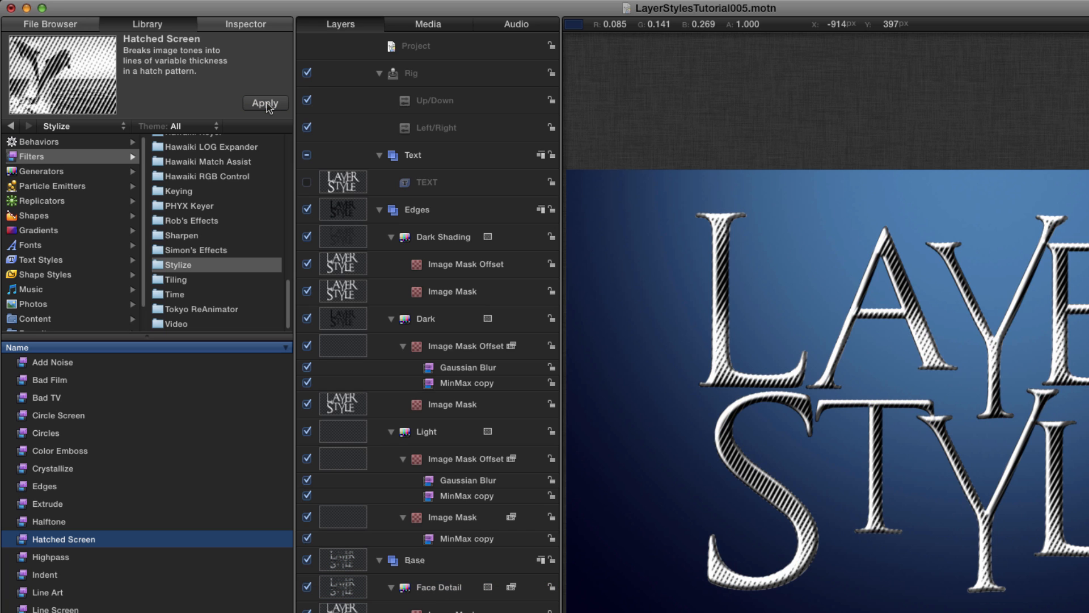
Set the Hatched Screen filter's angle to 95° and scale to 5.
click(246, 25)
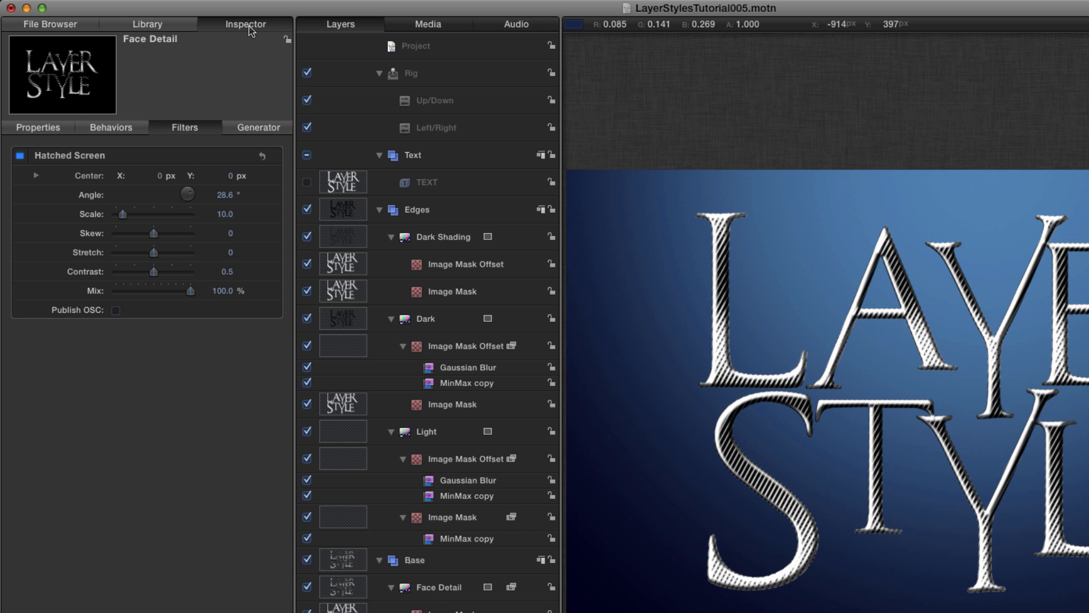
click(224, 195)
text(95)
key(Tab)
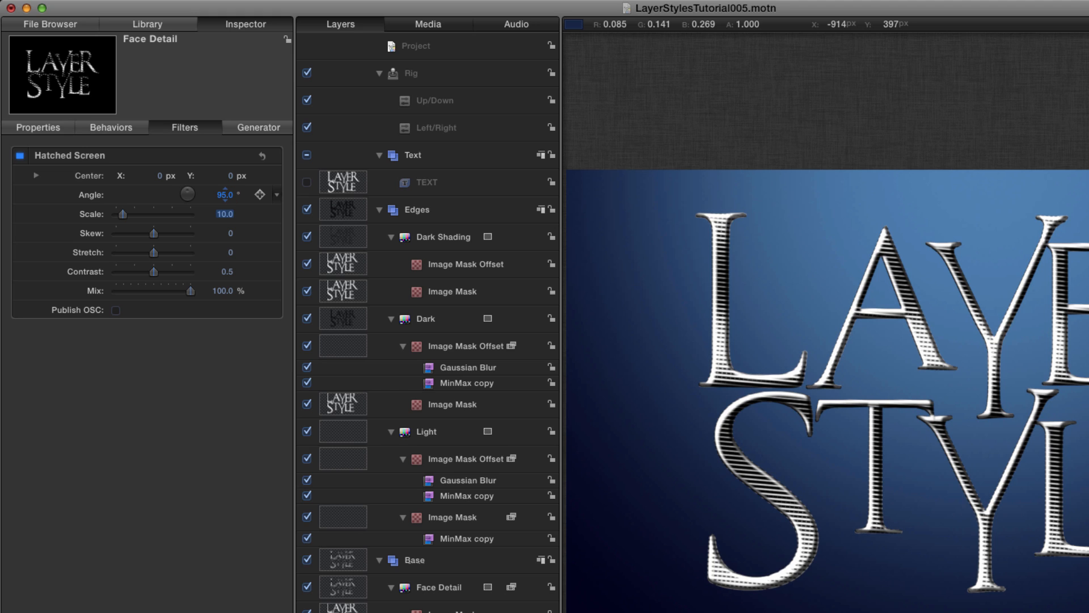
text(5)
key(Tab)
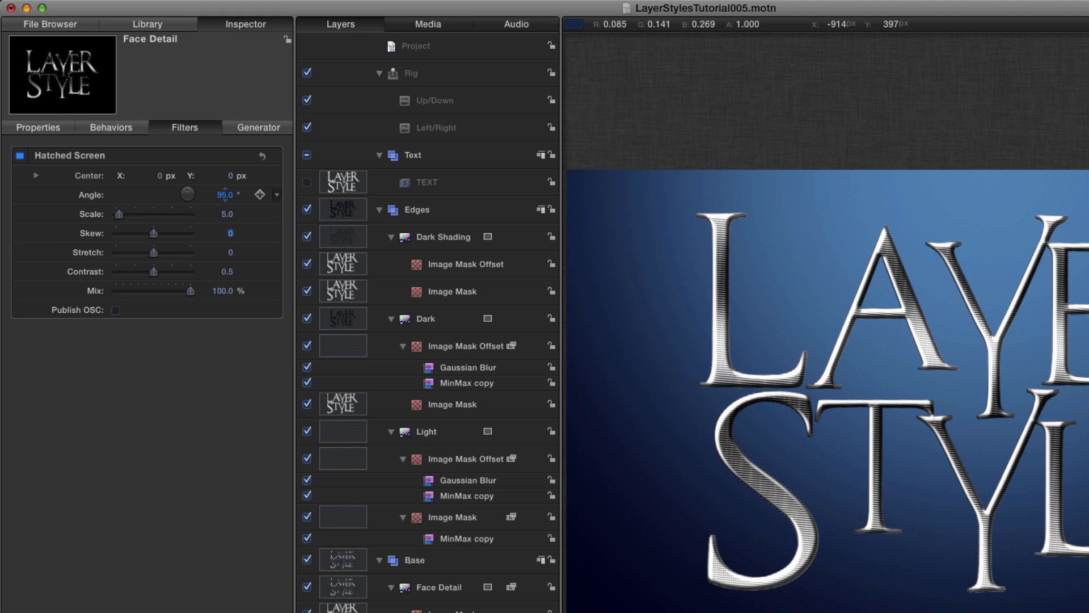
Set the Hatched Screen filter's stretch to -0.1 and mix to 50%.
key(Tab)
text(-0)
text(.1)
key(Return)
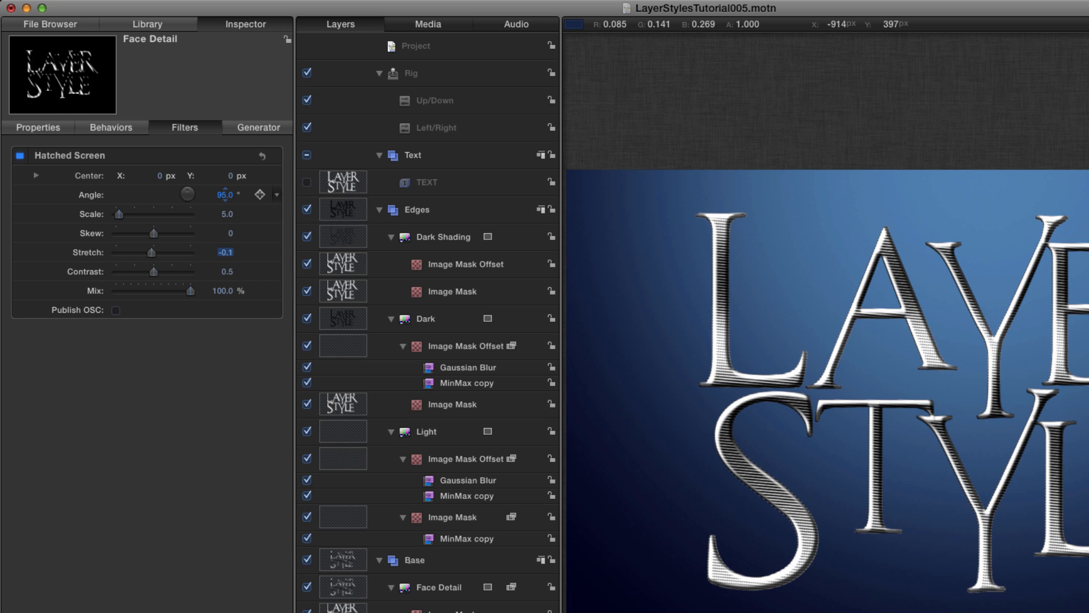
click(221, 291)
text(50)
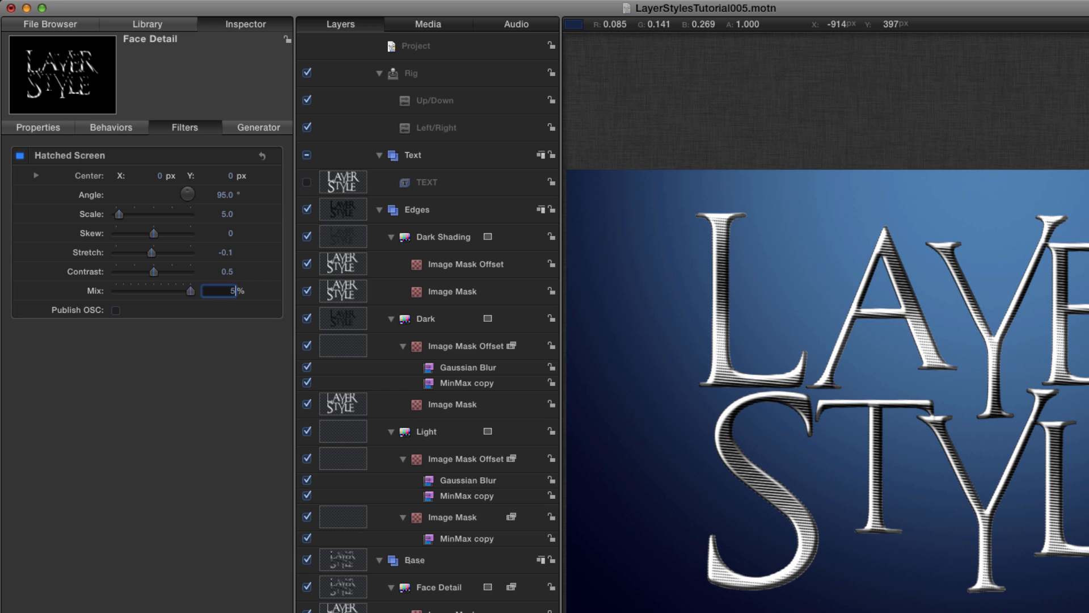
key(Return)
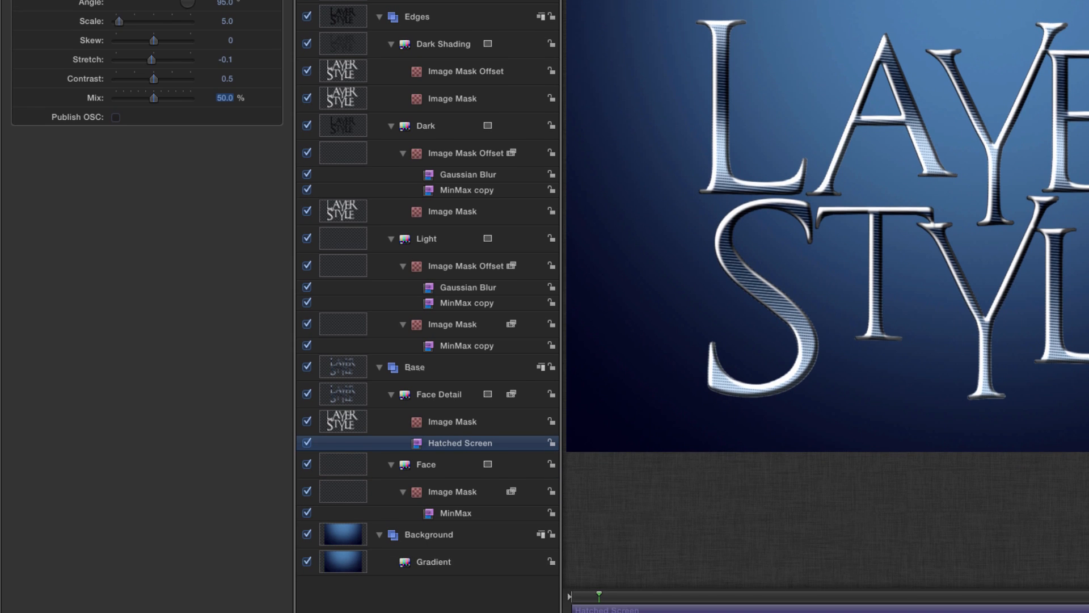
Add a Gaussian Blur filter to Face Detail's Image Mask and open the filter's parameters.
click(347, 426)
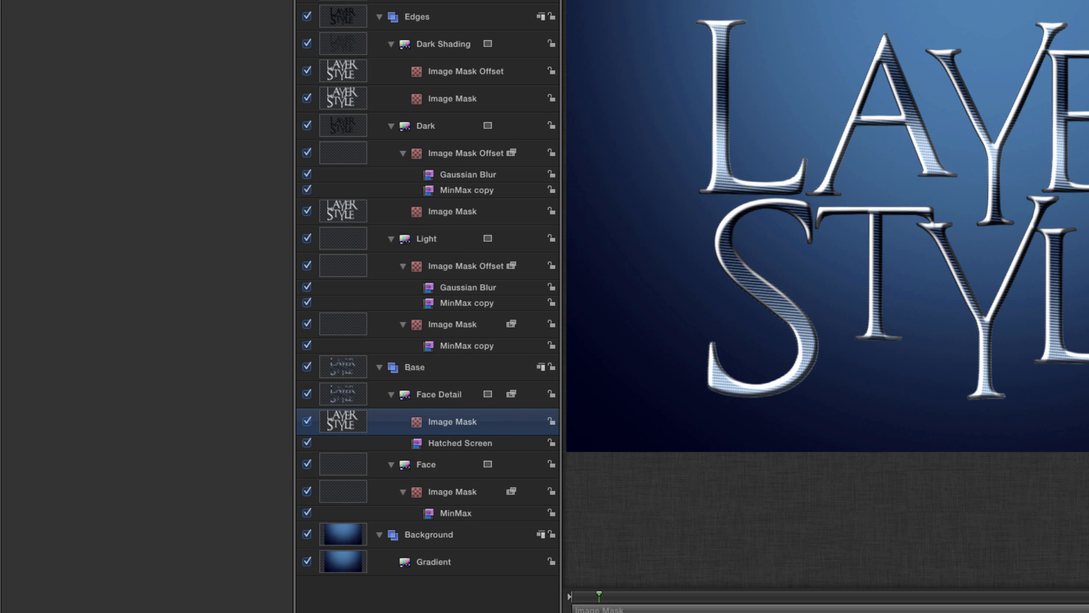
click(148, 10)
scroll(211, 218, up, 1)
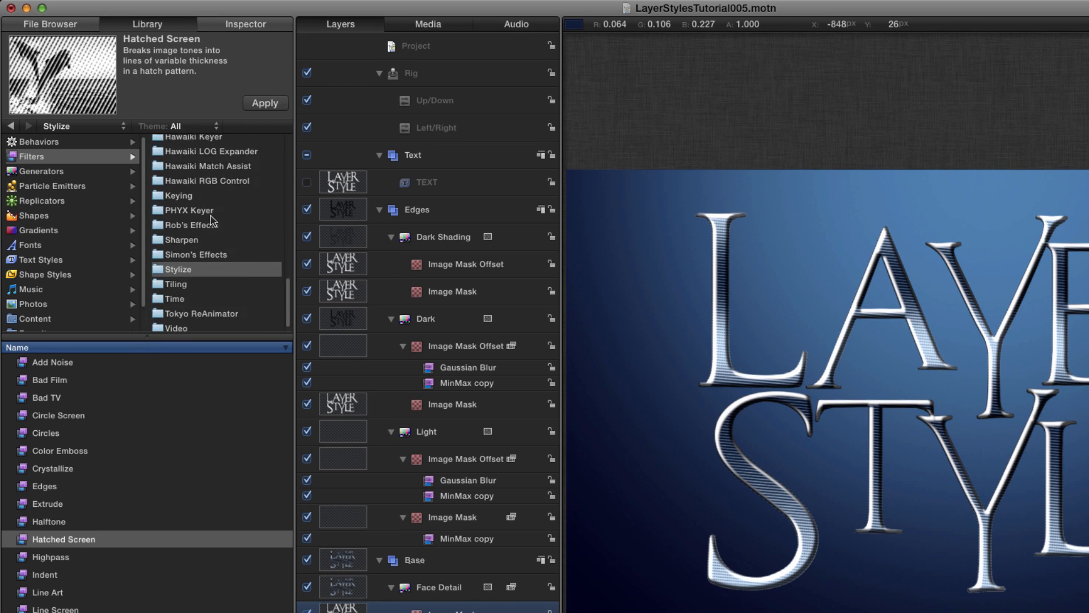
scroll(210, 216, up, 10)
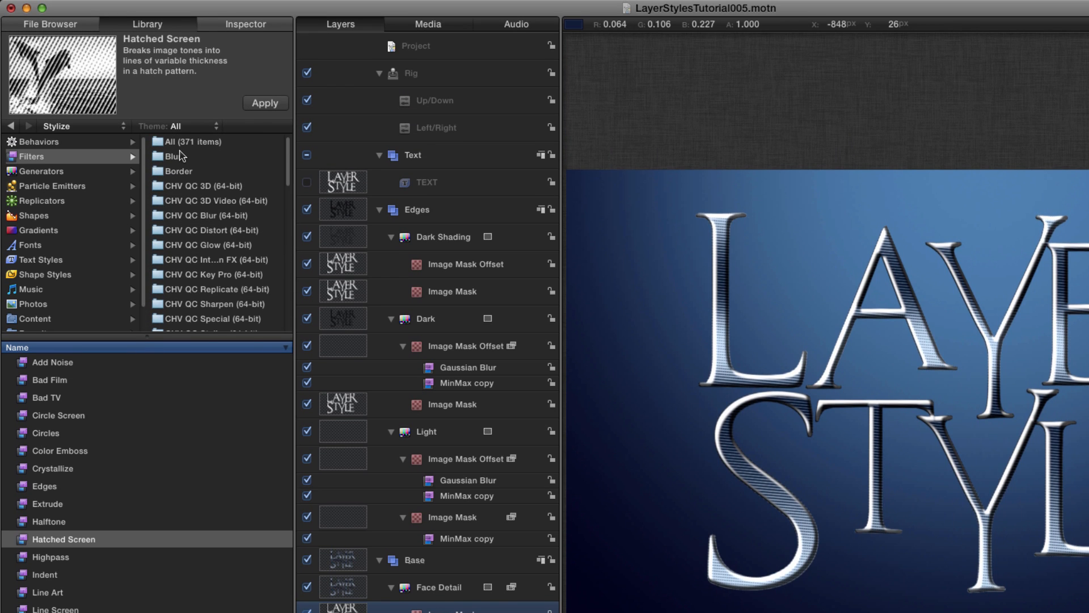
click(180, 156)
click(48, 454)
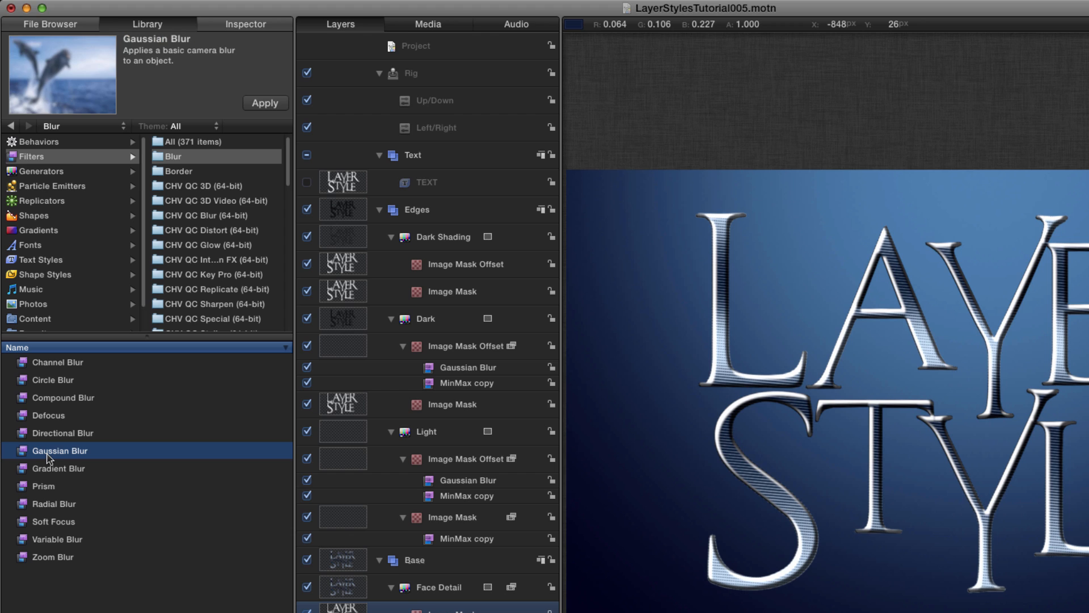
drag(47, 455, 341, 612)
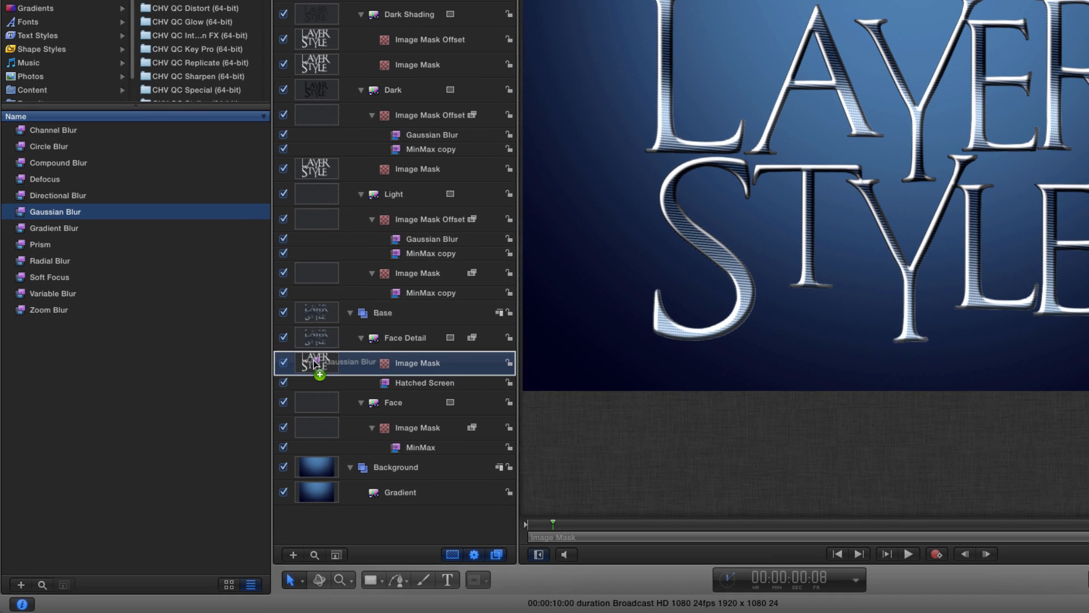
drag(314, 361, 314, 363)
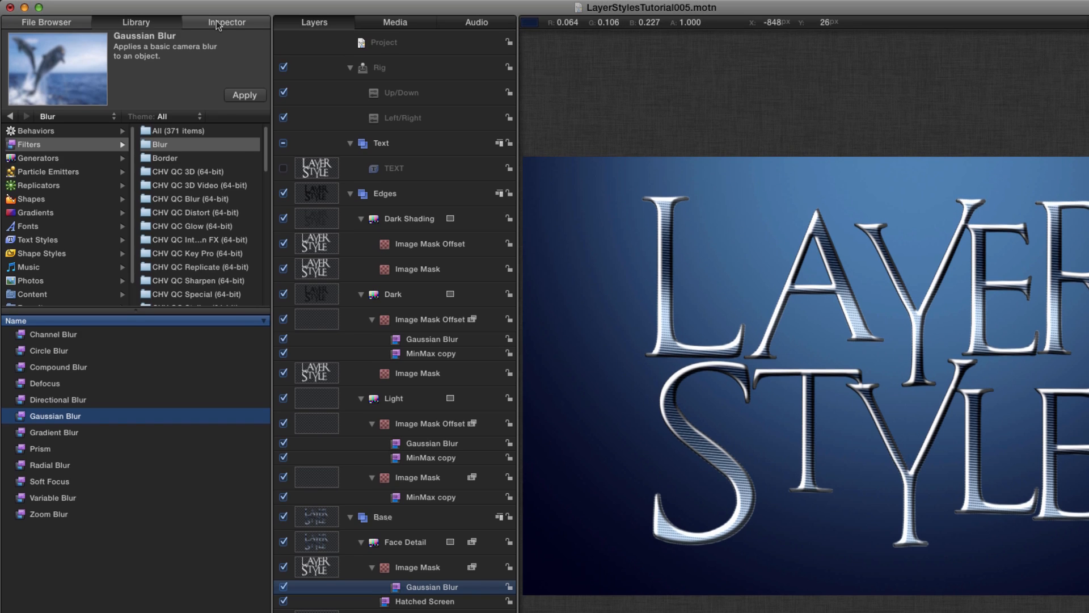
click(218, 23)
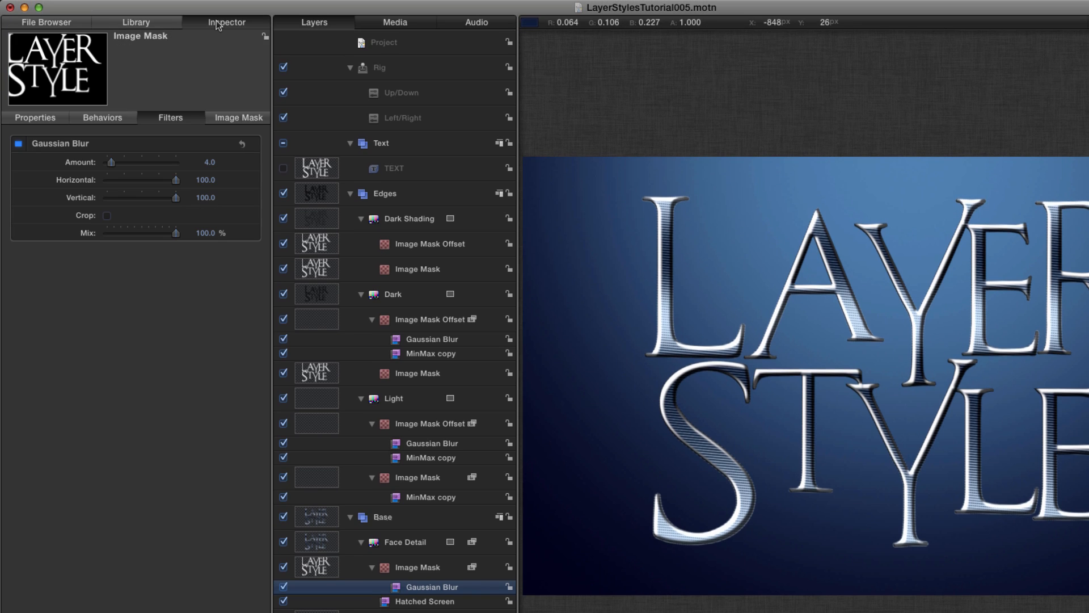
Set the Gaussian Blur on Face Detail's Image Mask to an amount of 25 and a vertical value of 75.
double_click(211, 162)
text(25)
key(Tab)
key(Tab)
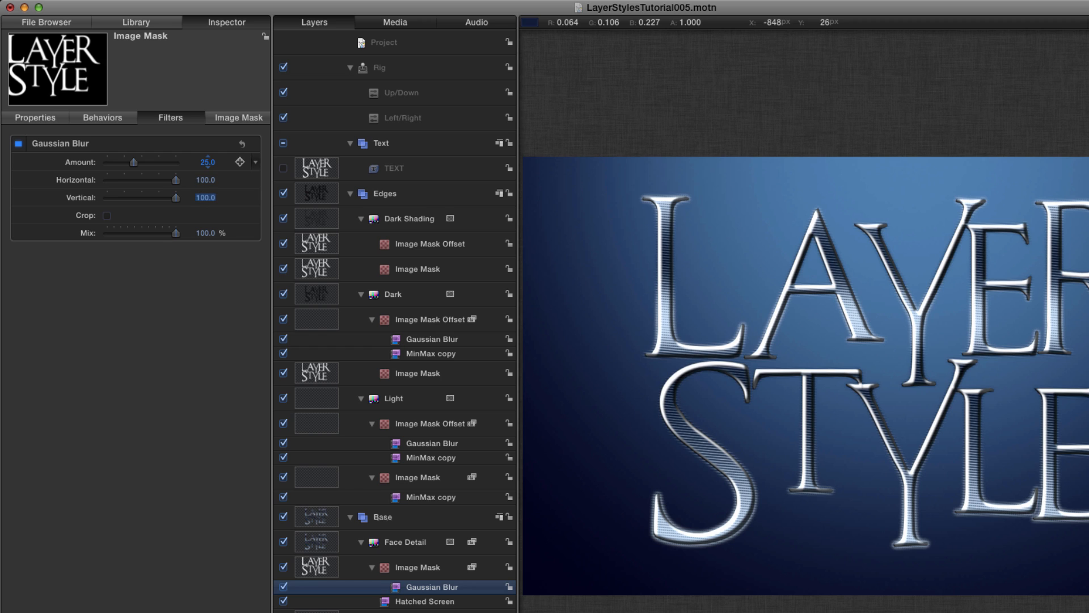
text(75)
key(Return)
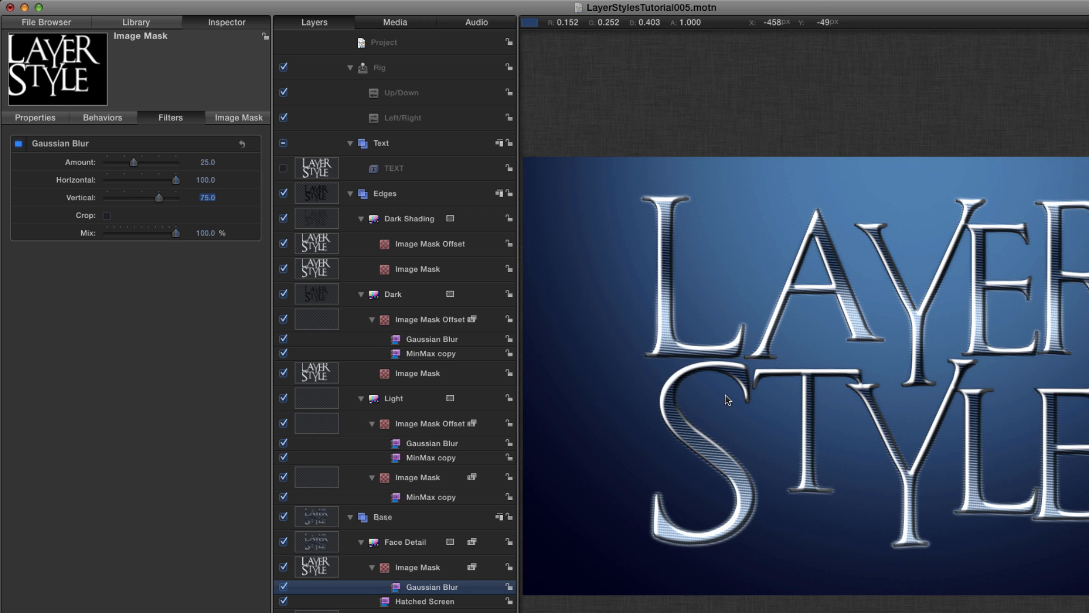
Add a Levels filter from the Color Correction category to Face Detail's Image Mask.
click(149, 24)
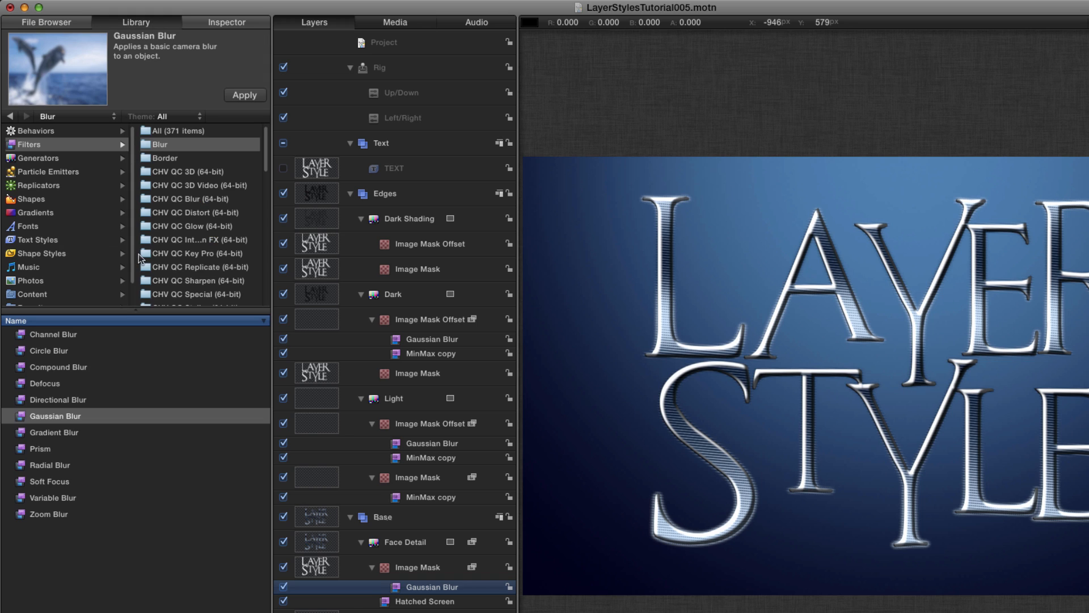
scroll(187, 199, down, 3)
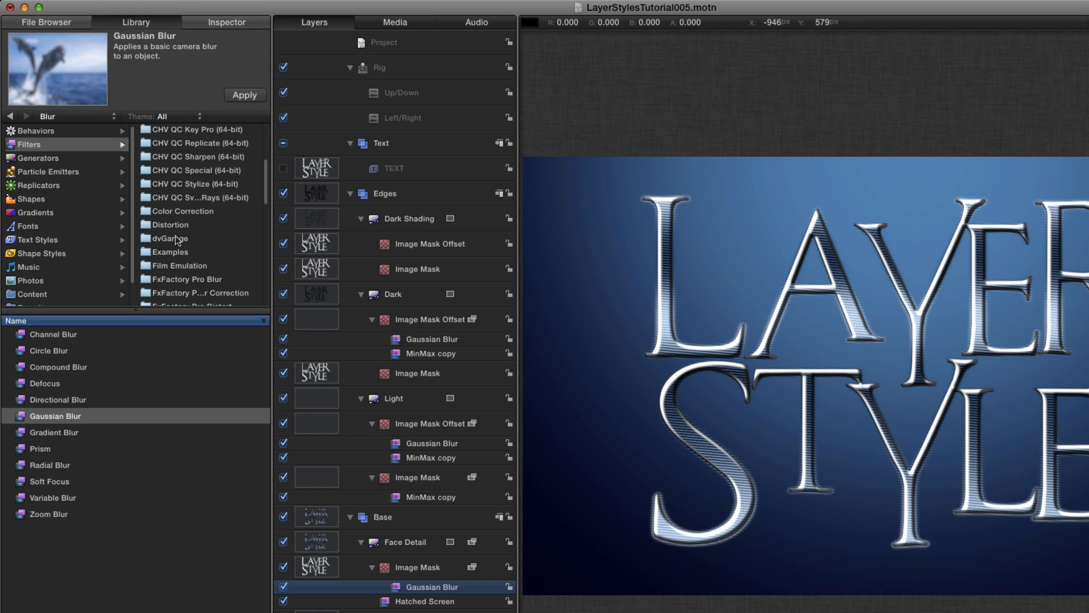
click(184, 211)
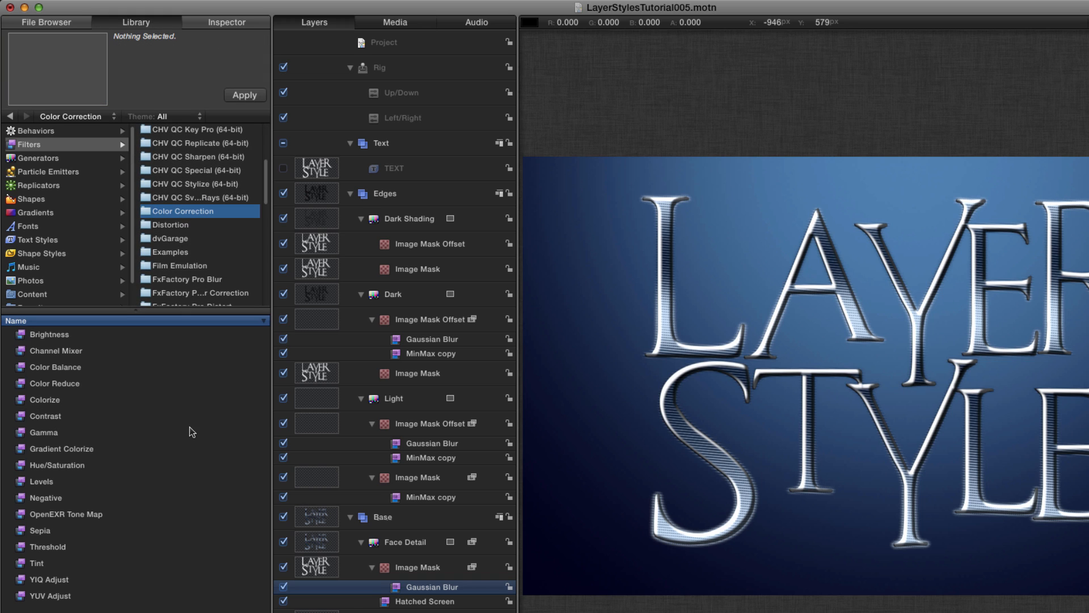
click(43, 485)
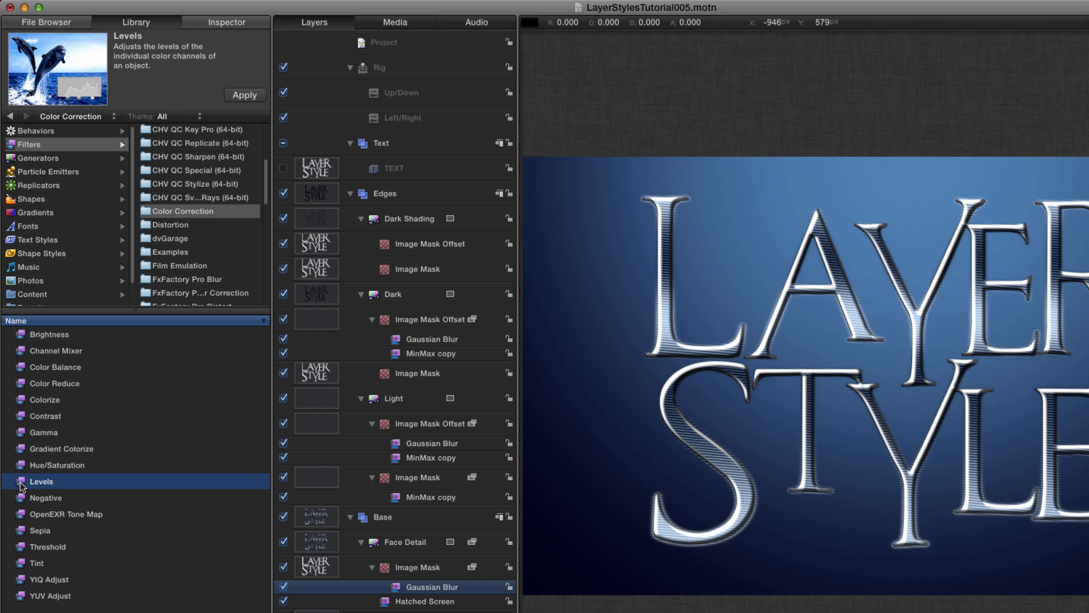
drag(21, 485, 439, 577)
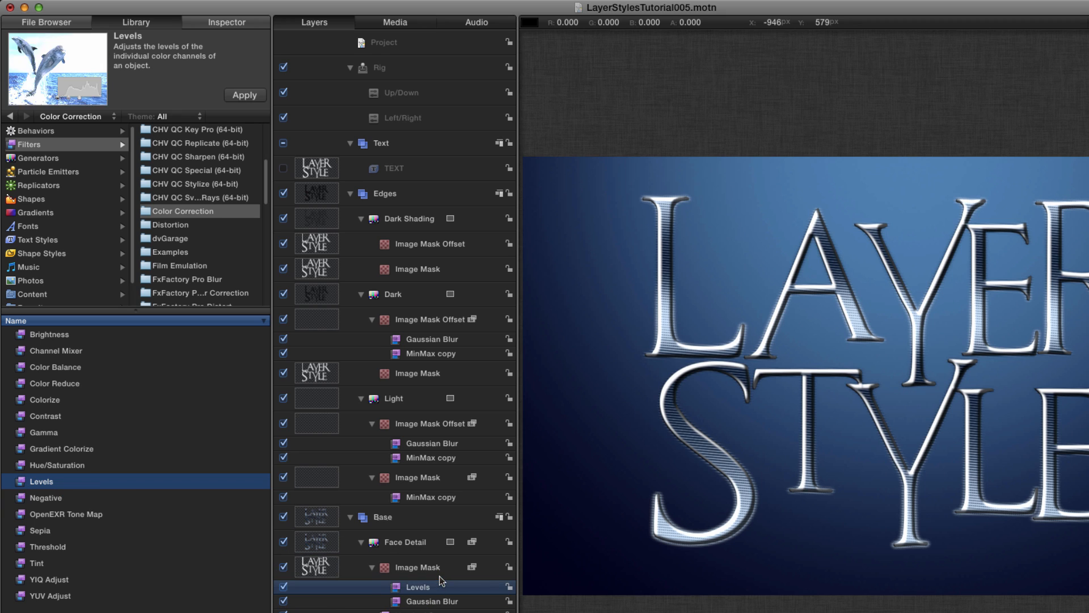
Set the Levels filter's Opacity Black In to 0.99 and compare the text with the filter off and on.
click(235, 26)
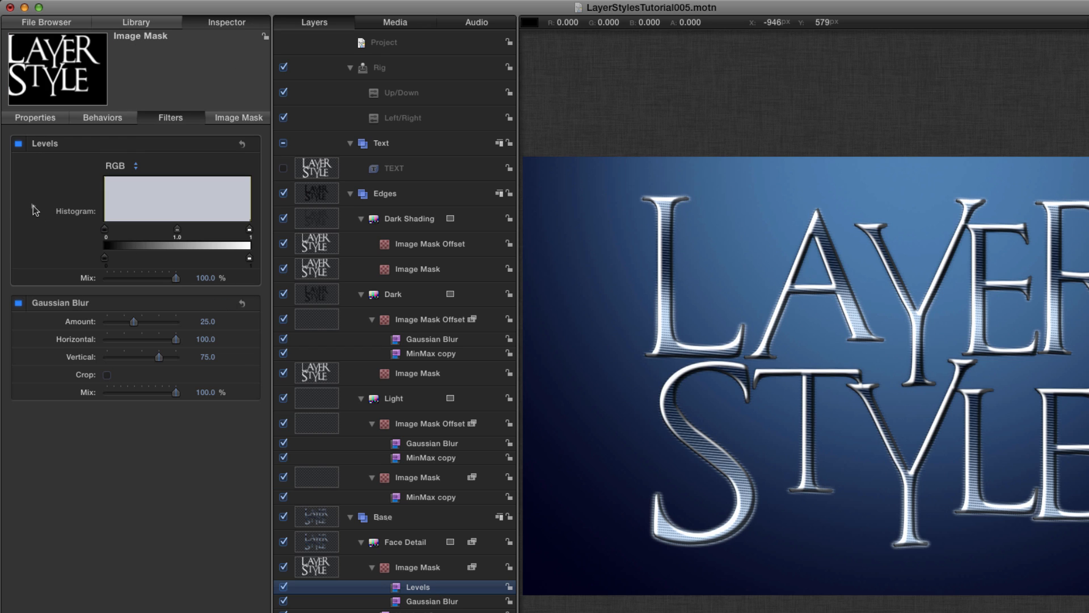
click(33, 208)
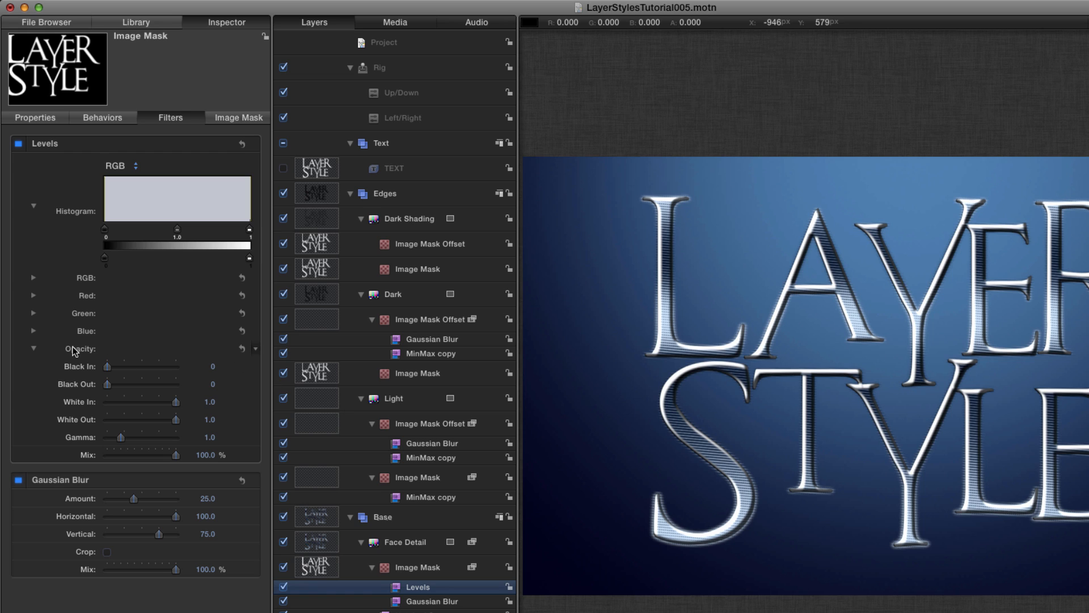
click(214, 368)
key(Return)
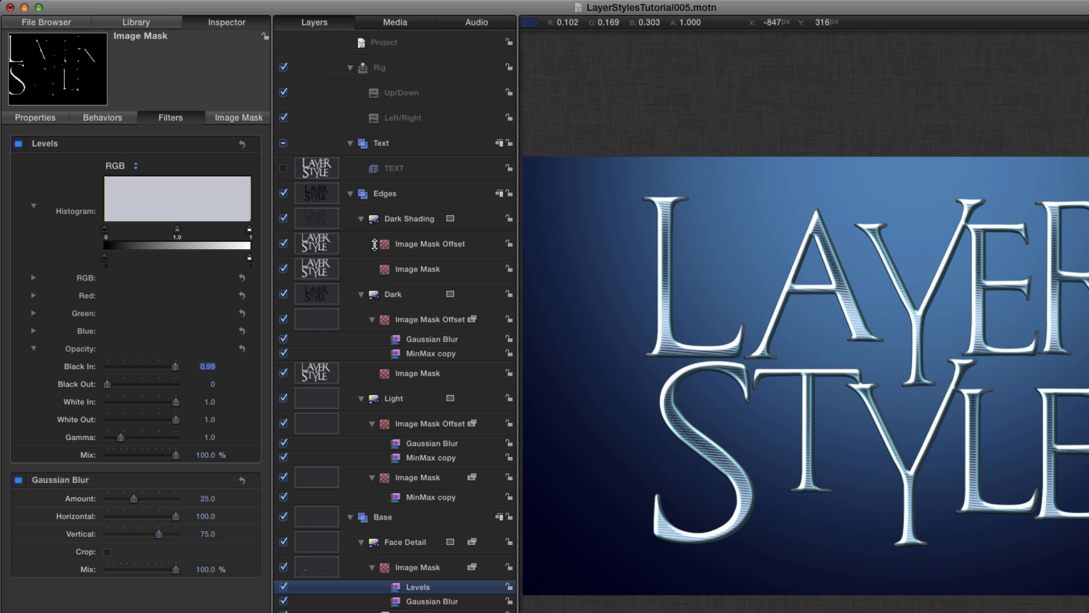
click(284, 586)
click(284, 586)
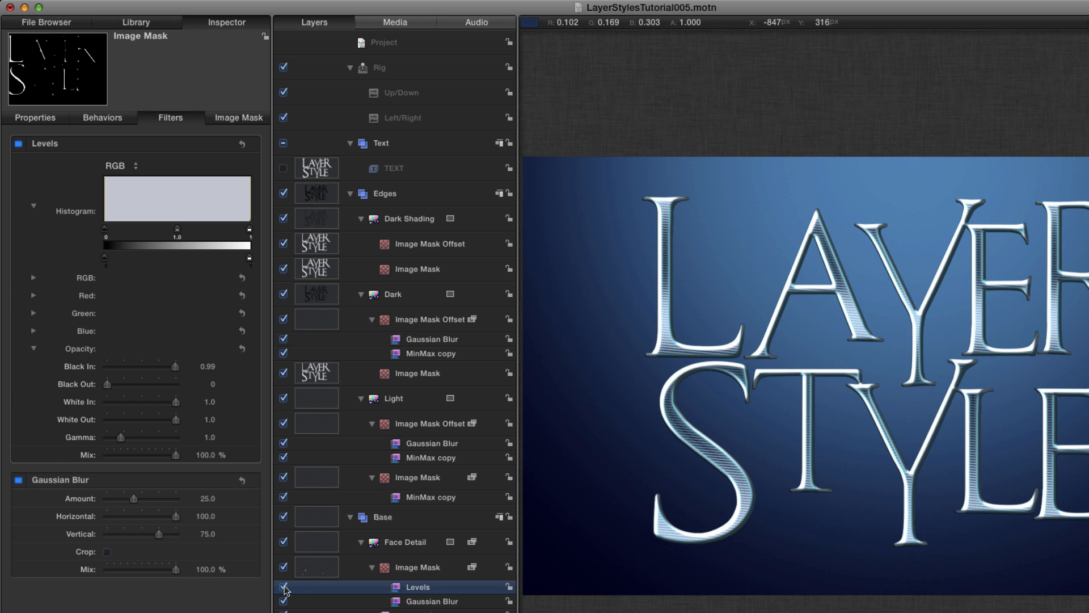
click(284, 586)
click(284, 587)
Set the Face Detail layer's blend mode to Multiply.
click(312, 546)
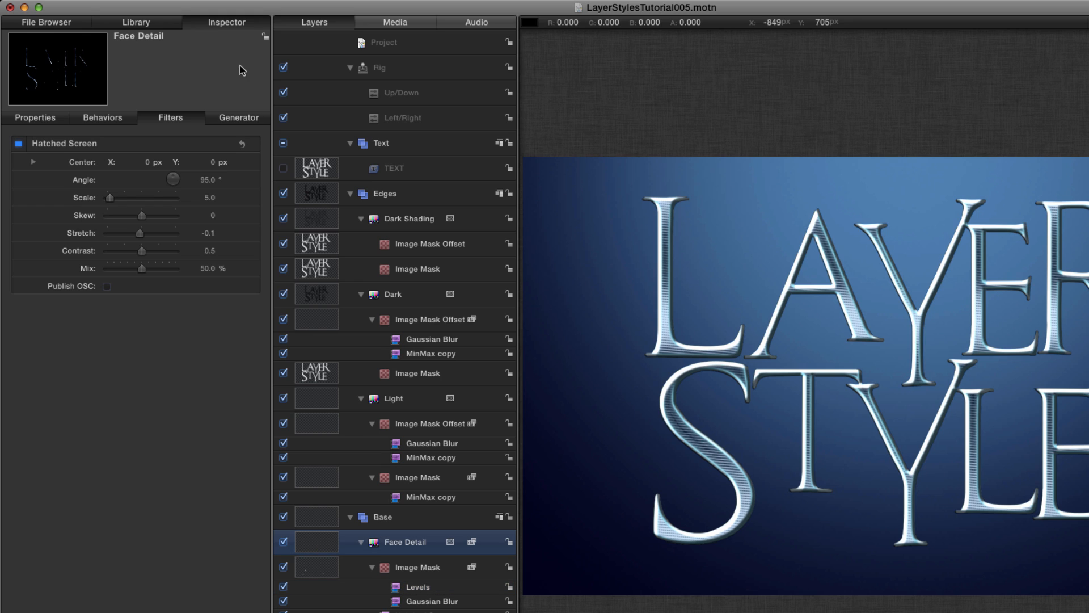
click(35, 117)
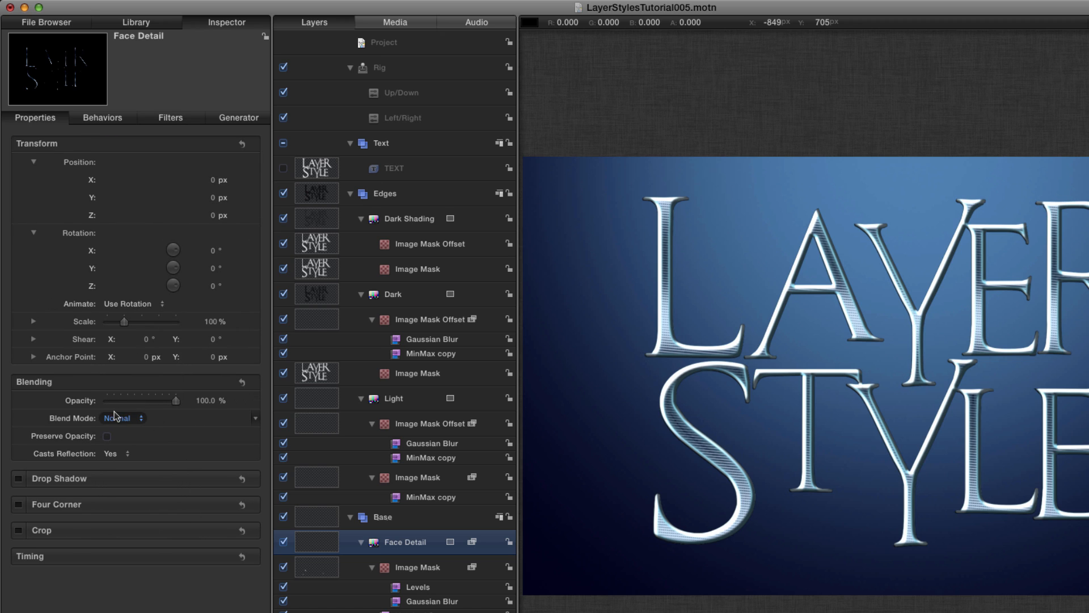
click(117, 418)
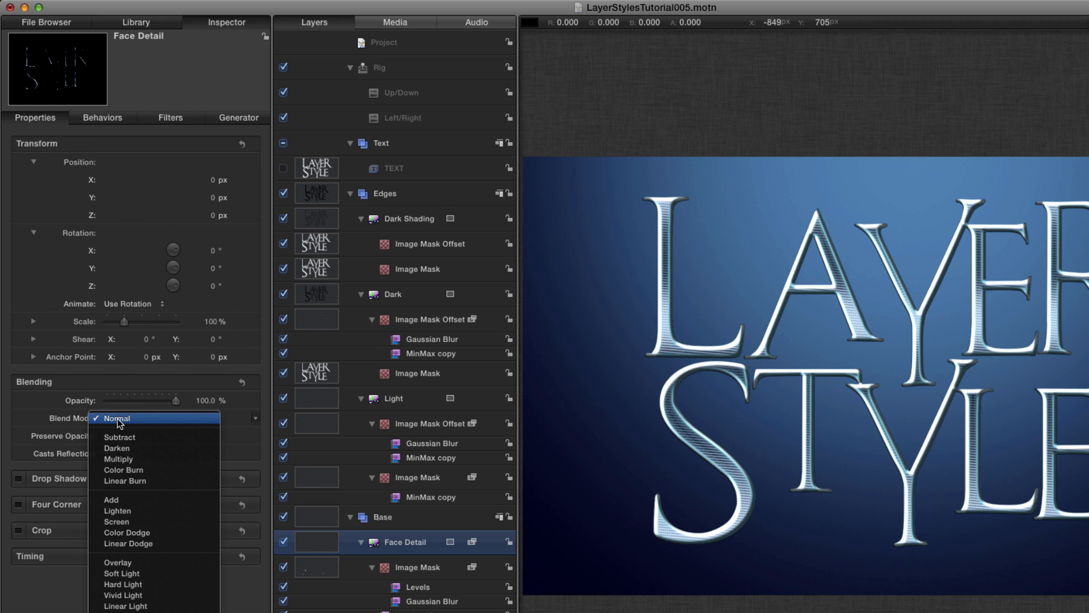
click(125, 460)
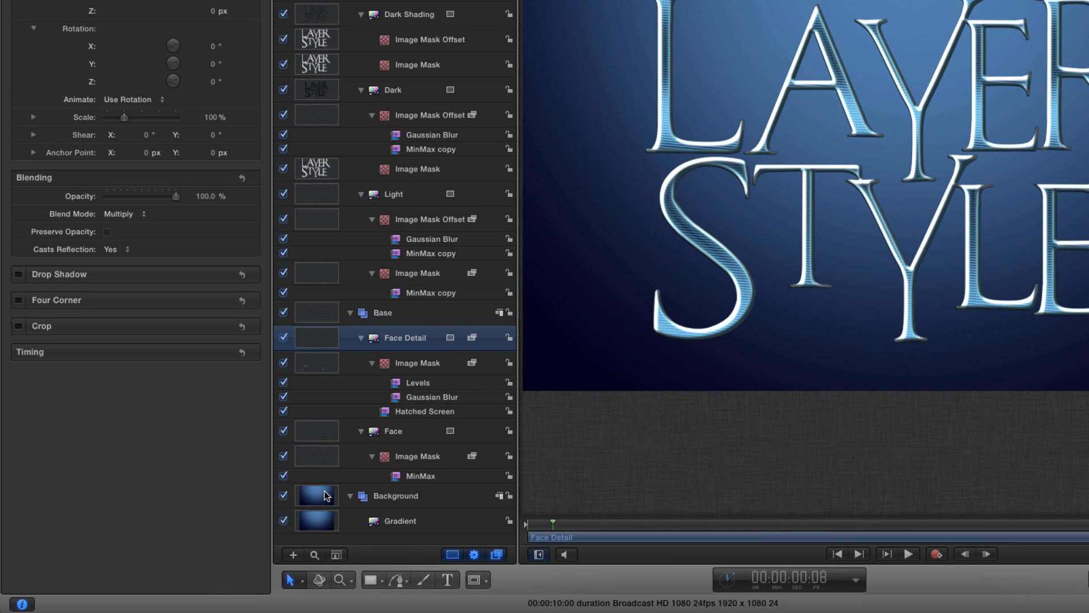
Create a new group directly above the Background group and name it Effects.
click(317, 512)
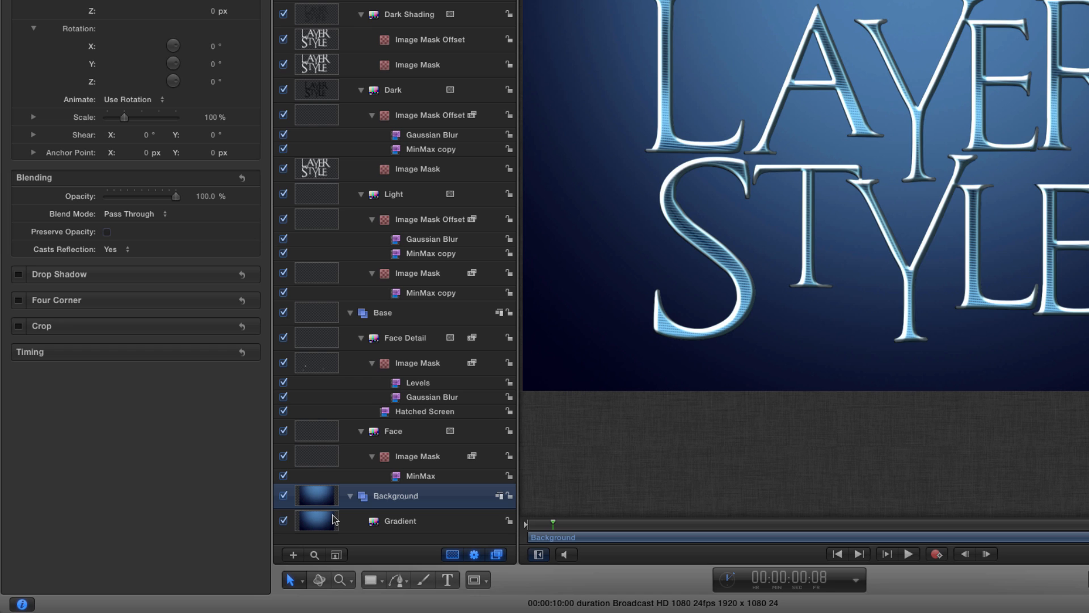
key(super+shift+n)
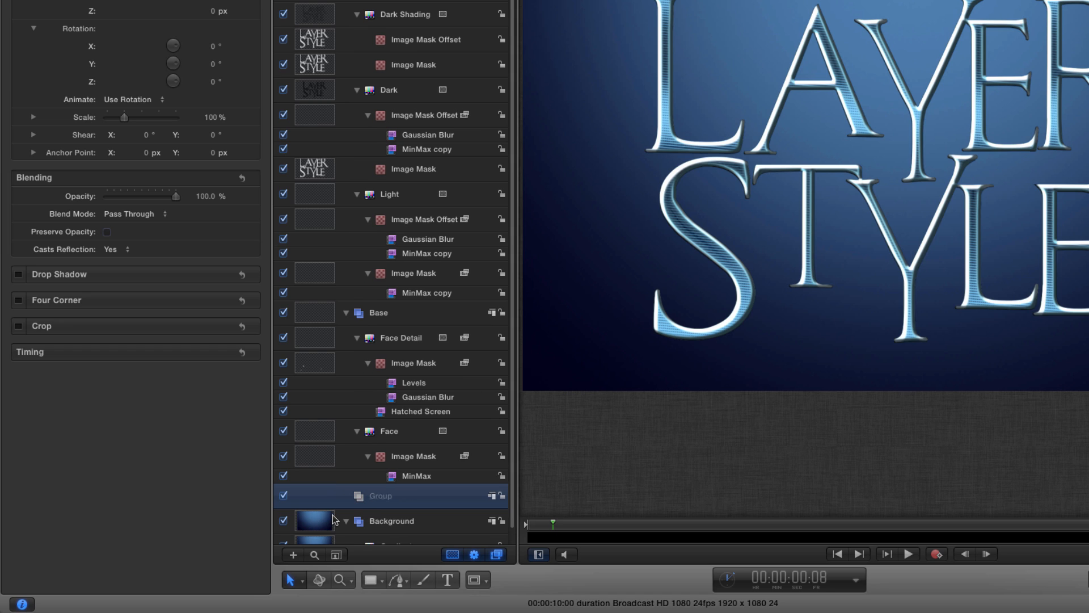
double_click(391, 497)
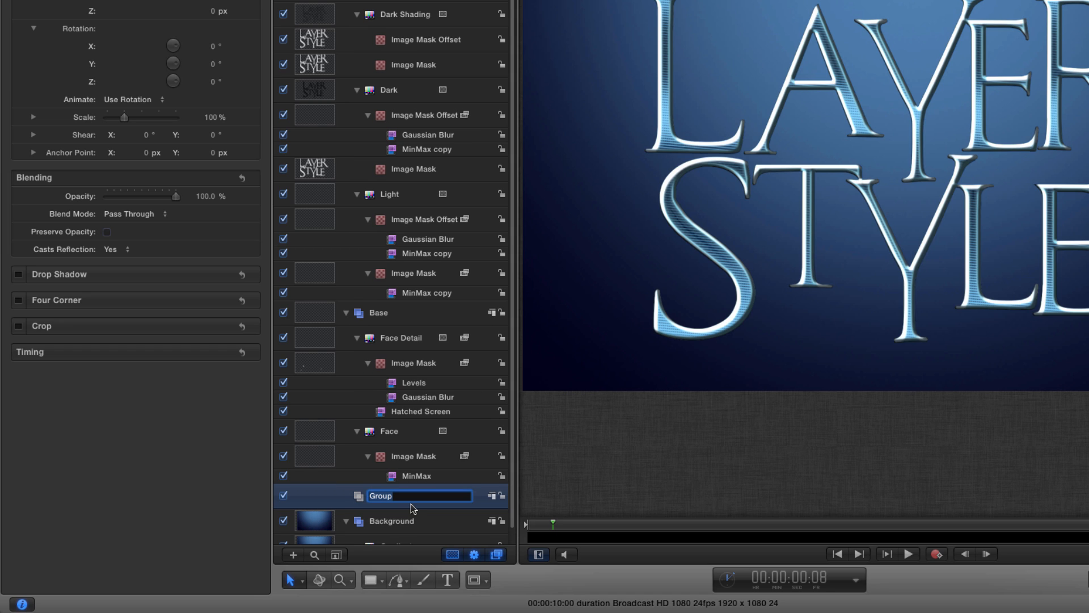
text(Effects)
key(Return)
scroll(512, 518, down, 1)
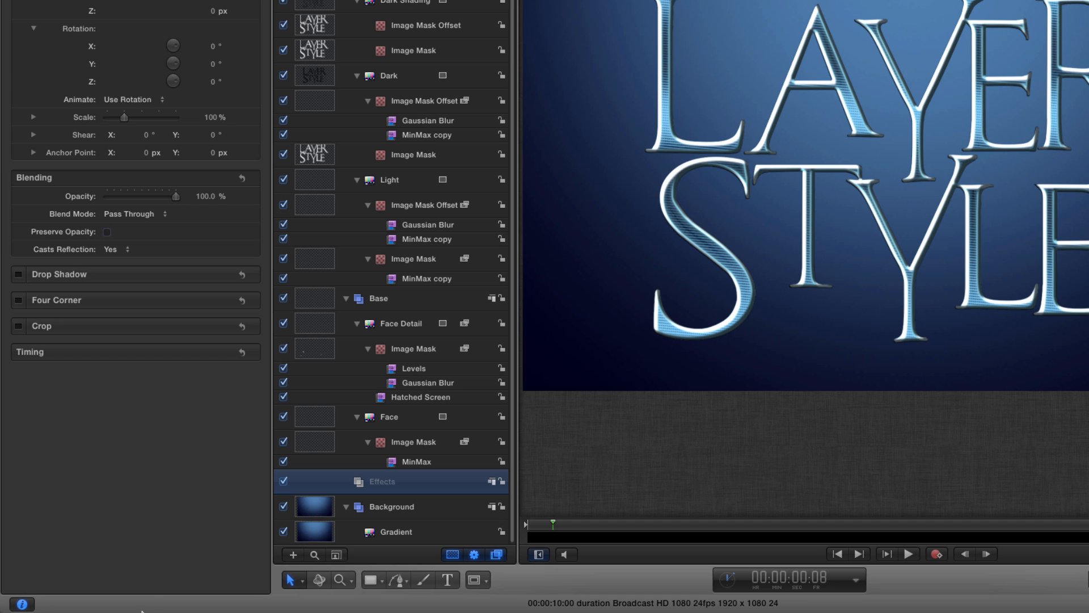
Copy the Face layer into the Effects group and rename the copy Shadow.
click(310, 419)
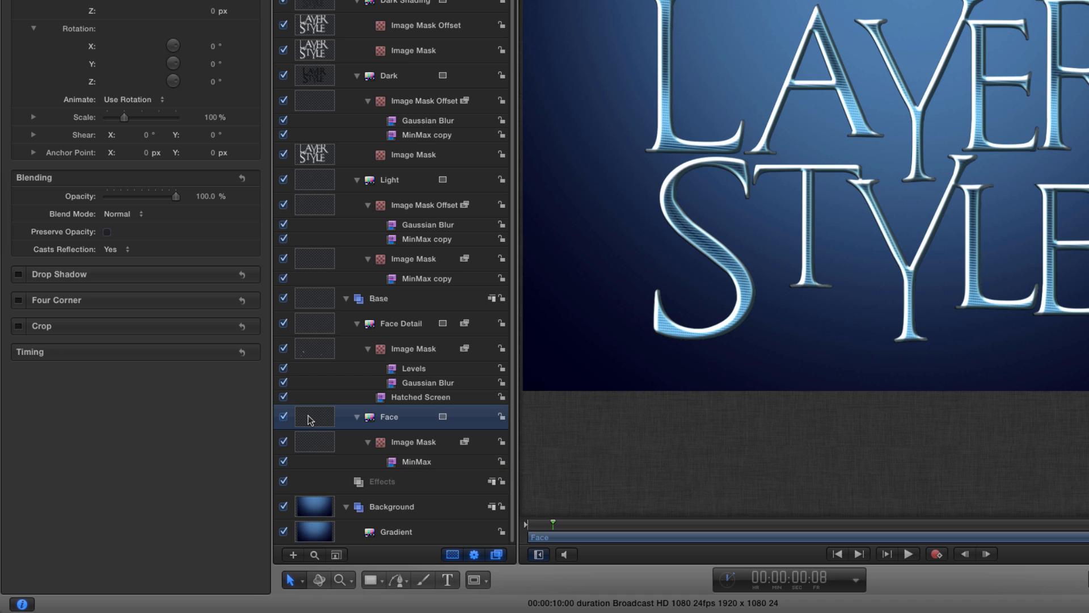
drag(311, 420, 371, 483)
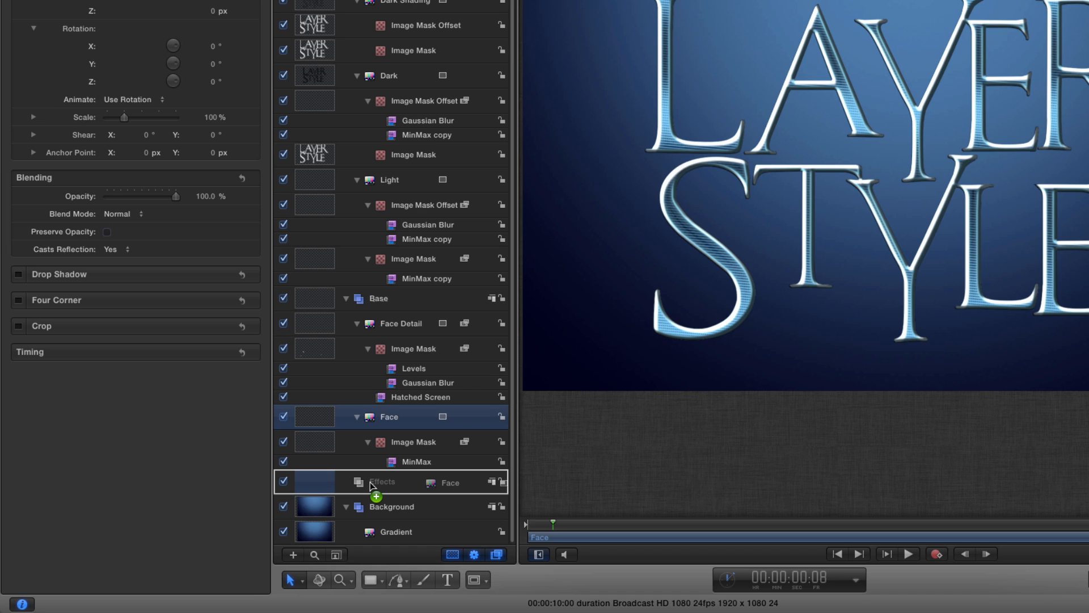
drag(372, 484, 374, 488)
double_click(401, 506)
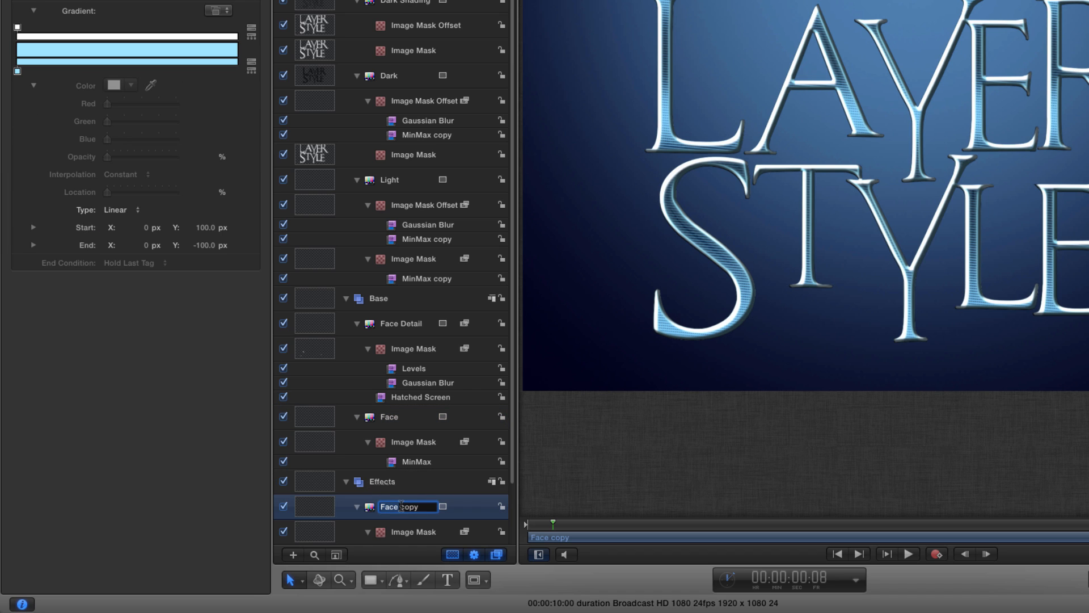
text(Shadow)
key(Return)
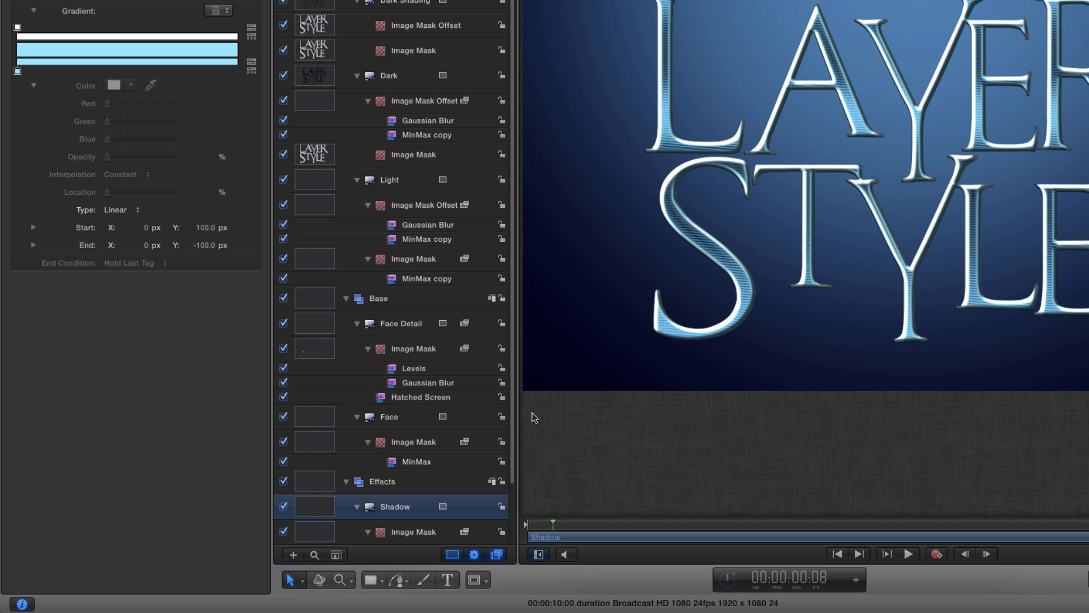
Collapse the Edges and Base groups in the layer list.
scroll(514, 419, down, 3)
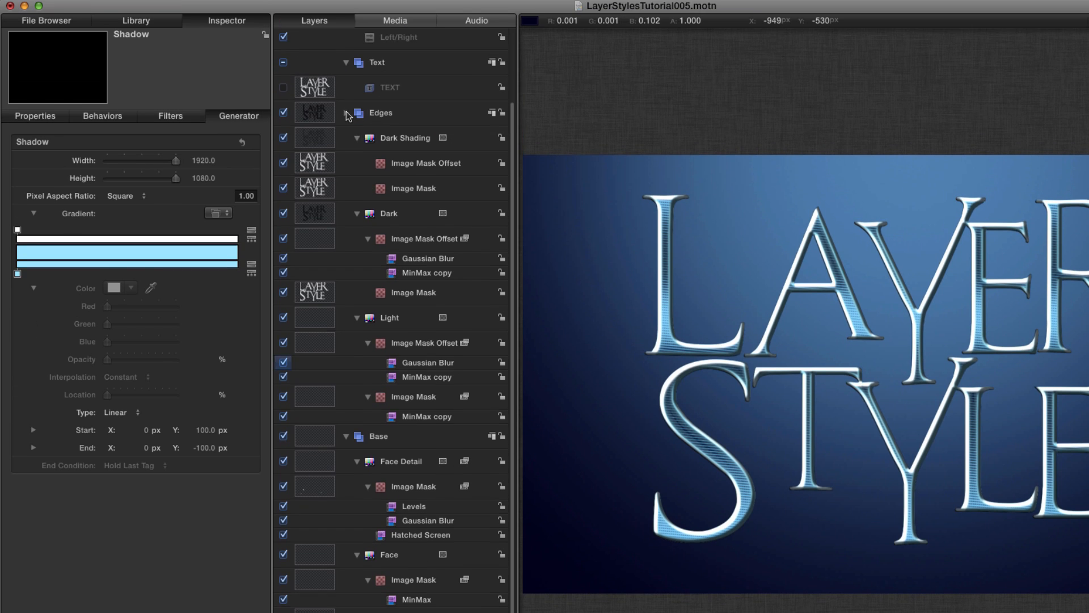
click(350, 194)
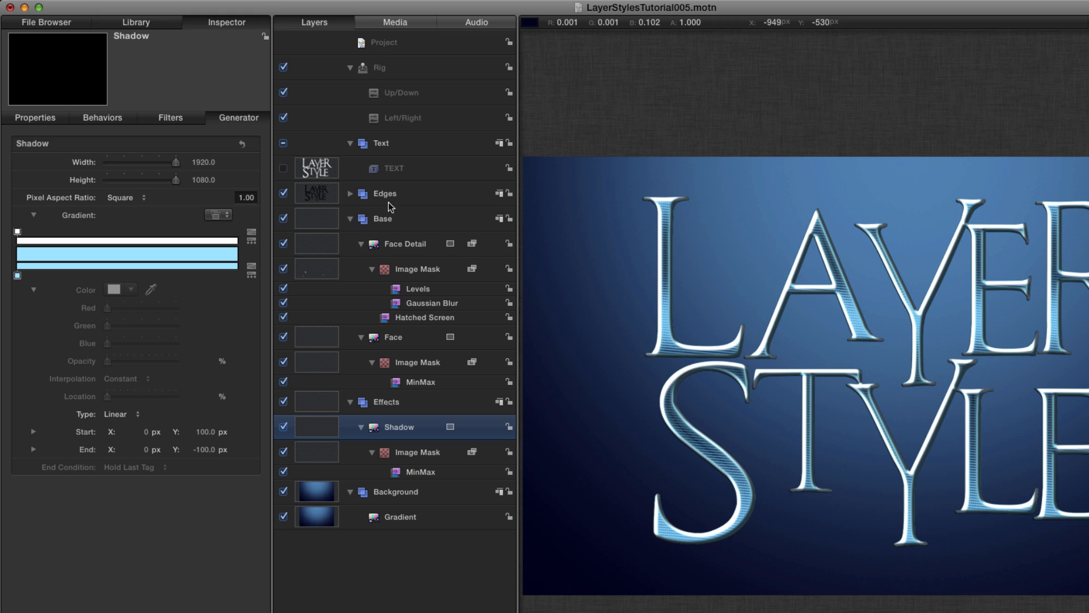
click(350, 219)
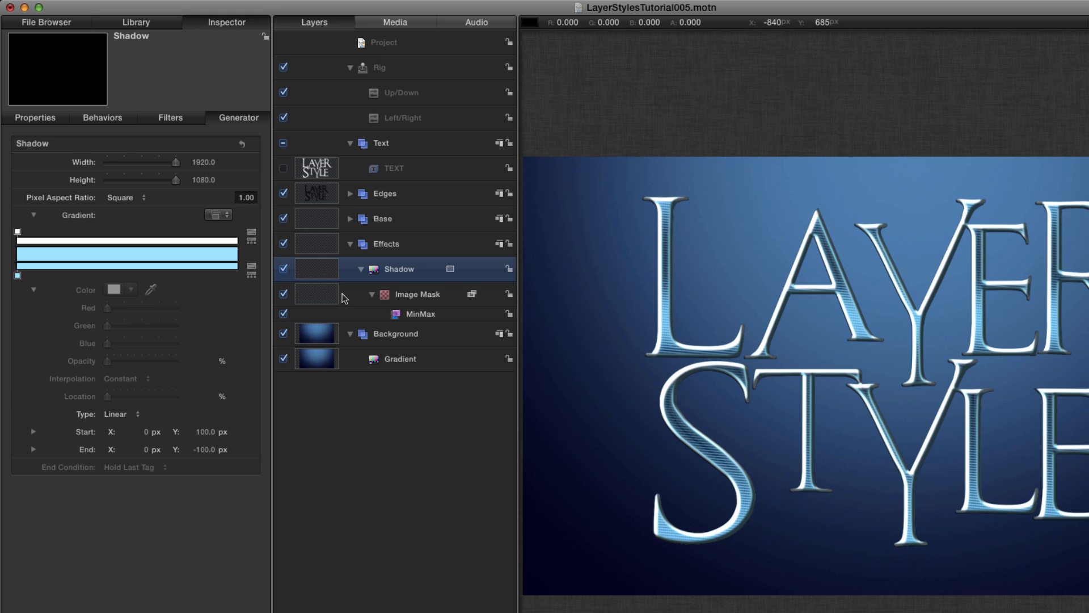
Set the Shadow gradient's color tag to red 0, green 0 and blue 0.1.
click(18, 276)
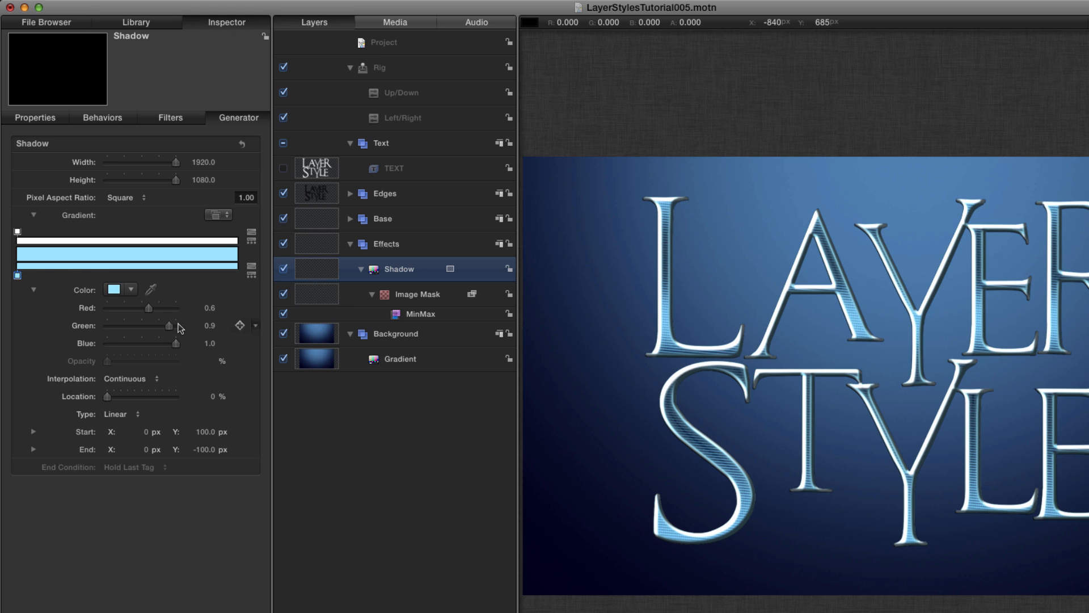
click(210, 308)
text(0)
key(Tab)
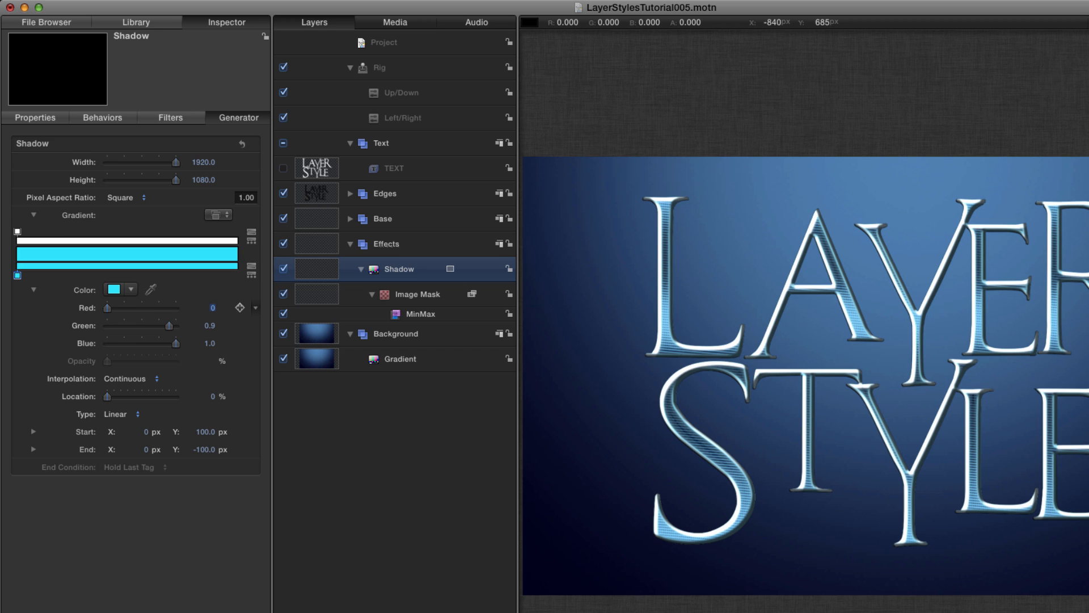
text(0)
key(Tab)
key(BackSpace)
text(0.1)
key(Return)
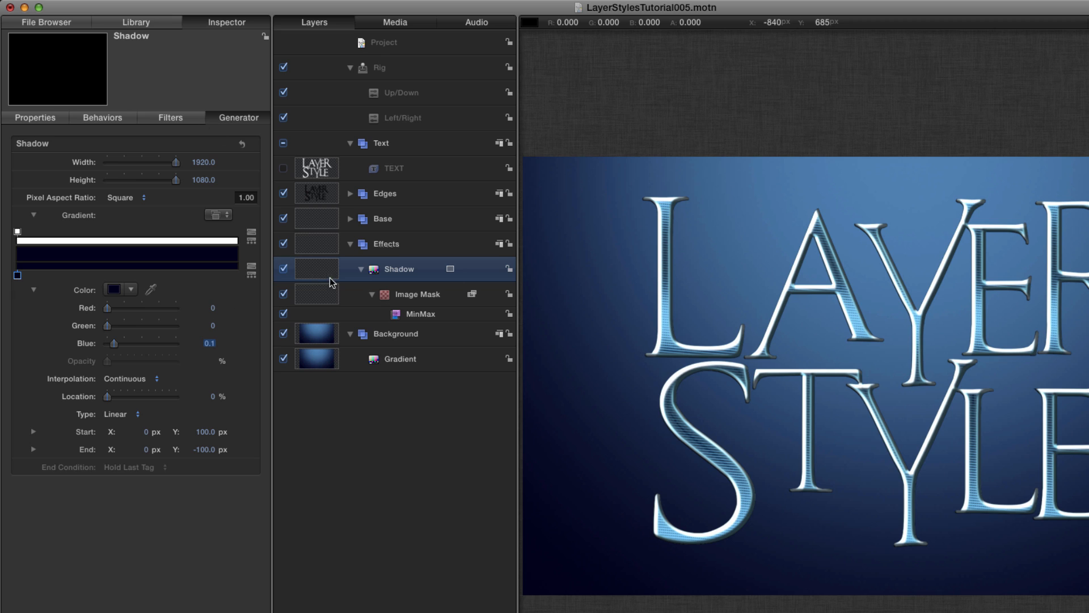
Delete the MinMax filter from Shadow's Image Mask and set the mask offset to X 30 px and Y -20 px.
click(396, 315)
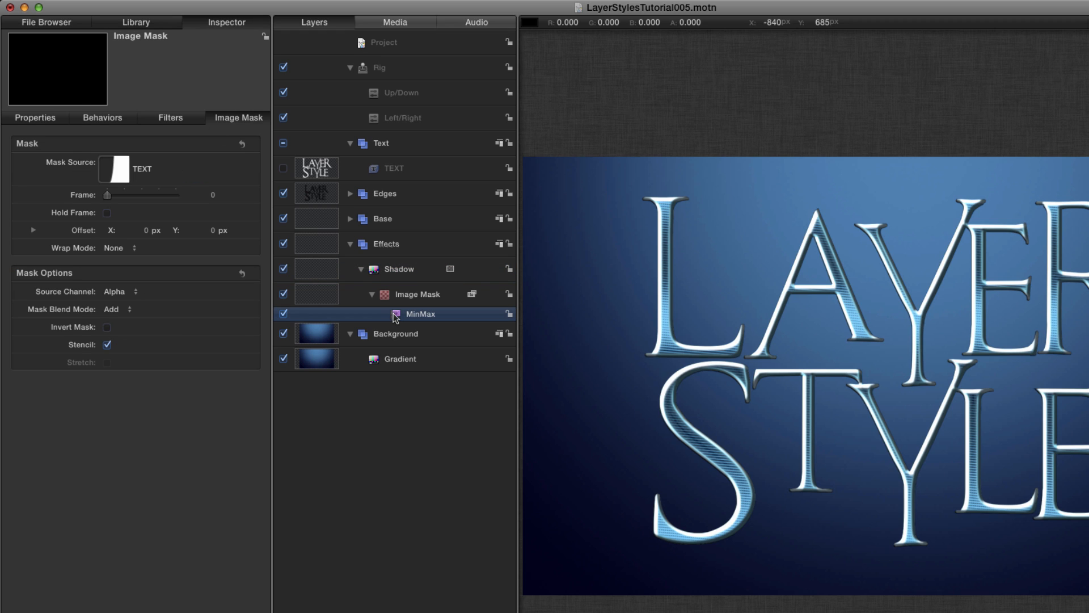
key(Delete)
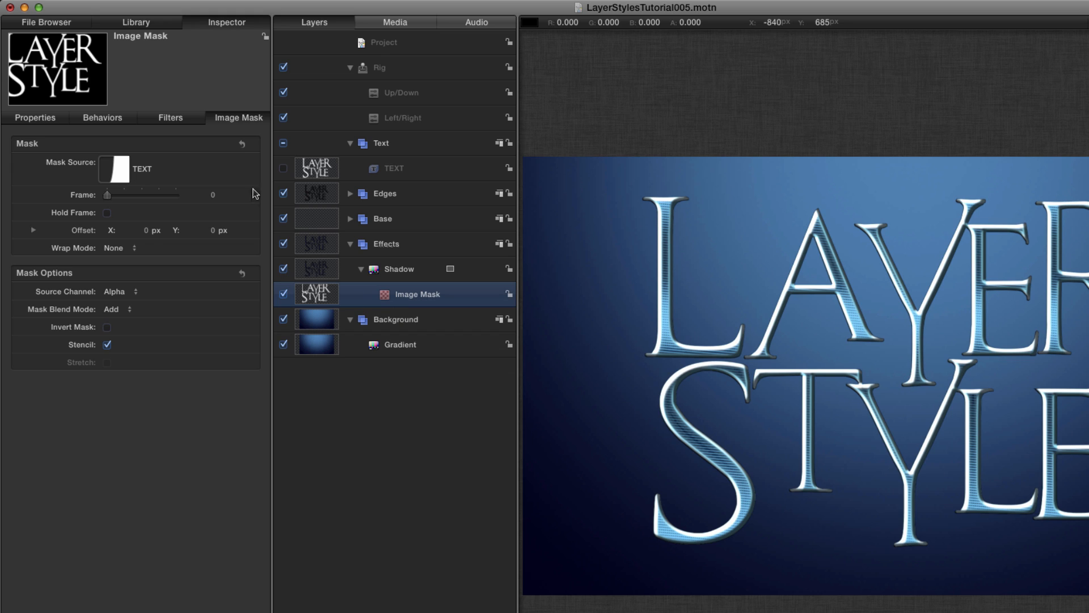
click(146, 232)
text(30)
key(Tab)
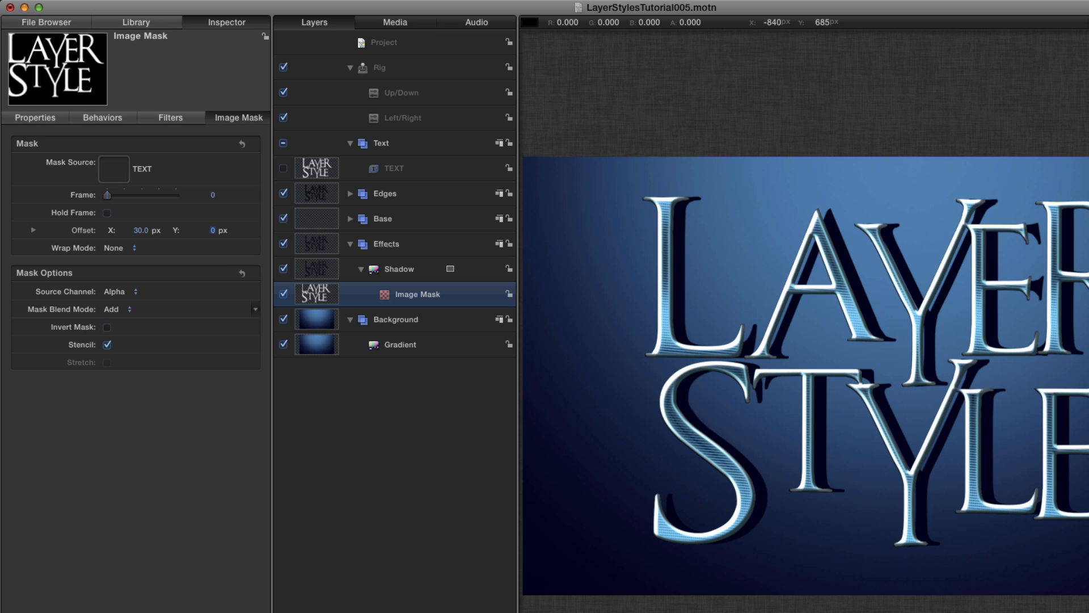
text(-20)
key(Return)
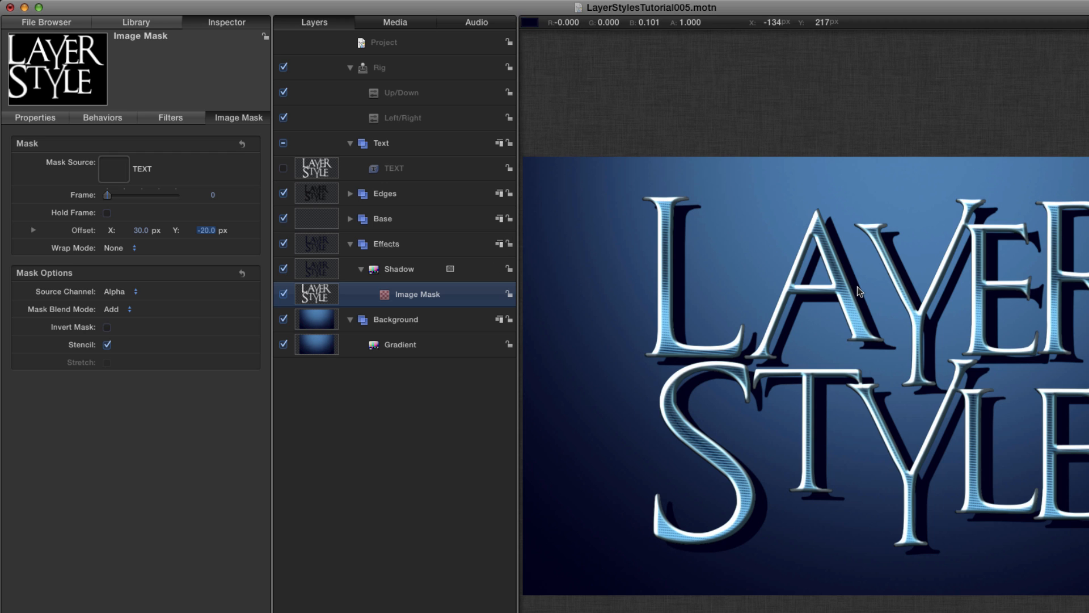
Add a Gaussian Blur filter from the Blur category to the Shadow layer's Image Mask.
click(146, 21)
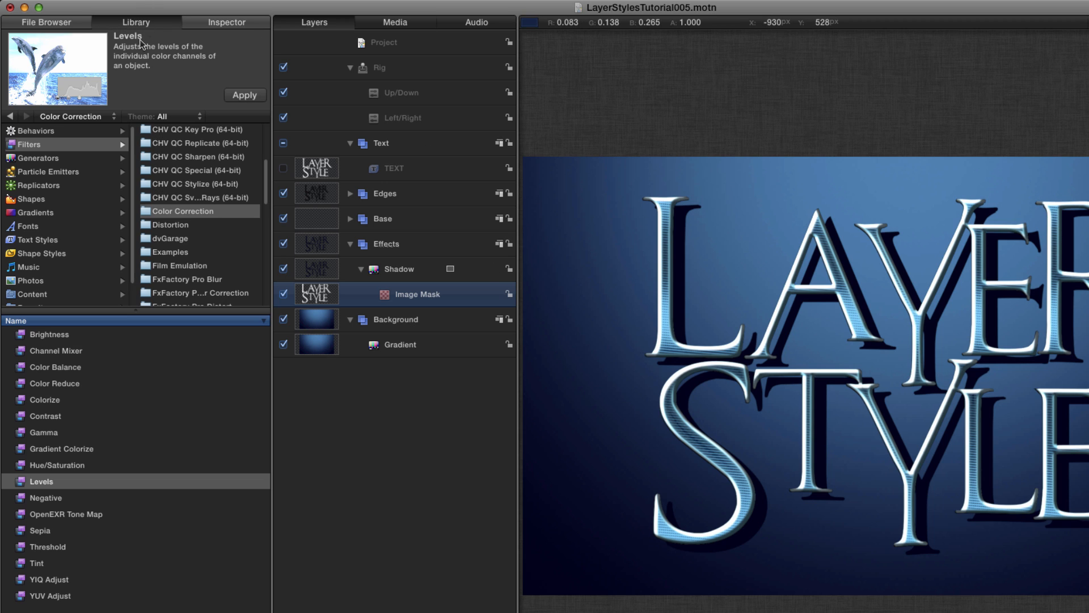
scroll(197, 172, up, 5)
click(182, 144)
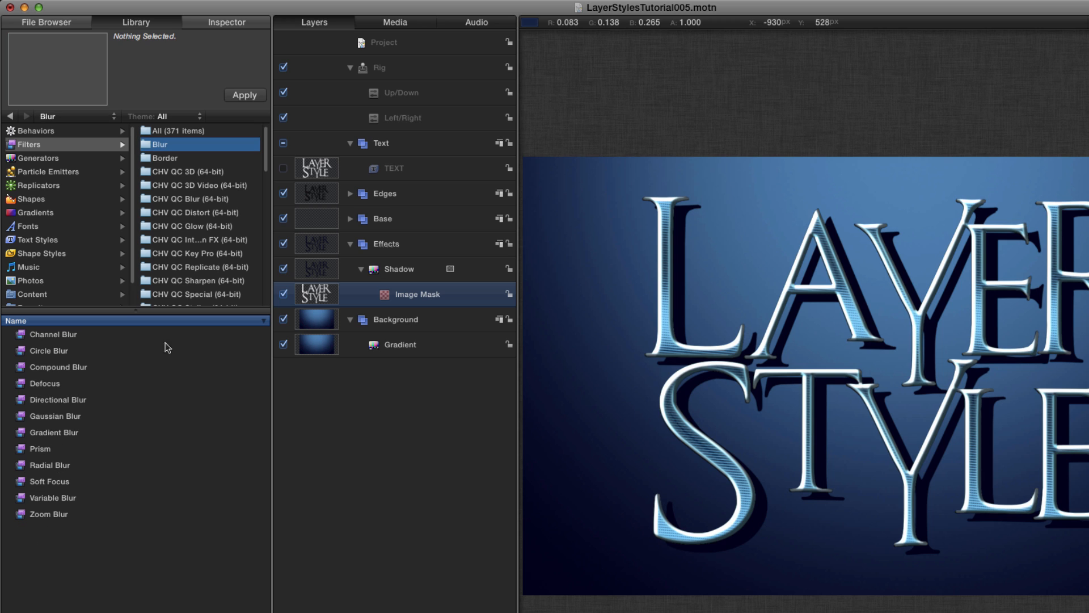
click(43, 417)
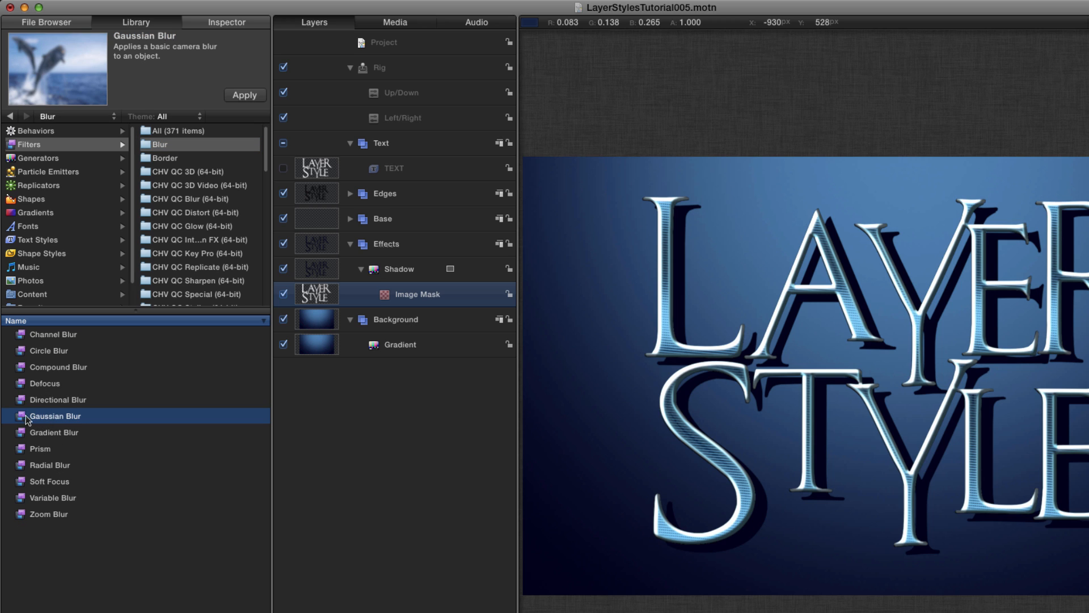
drag(43, 417, 315, 294)
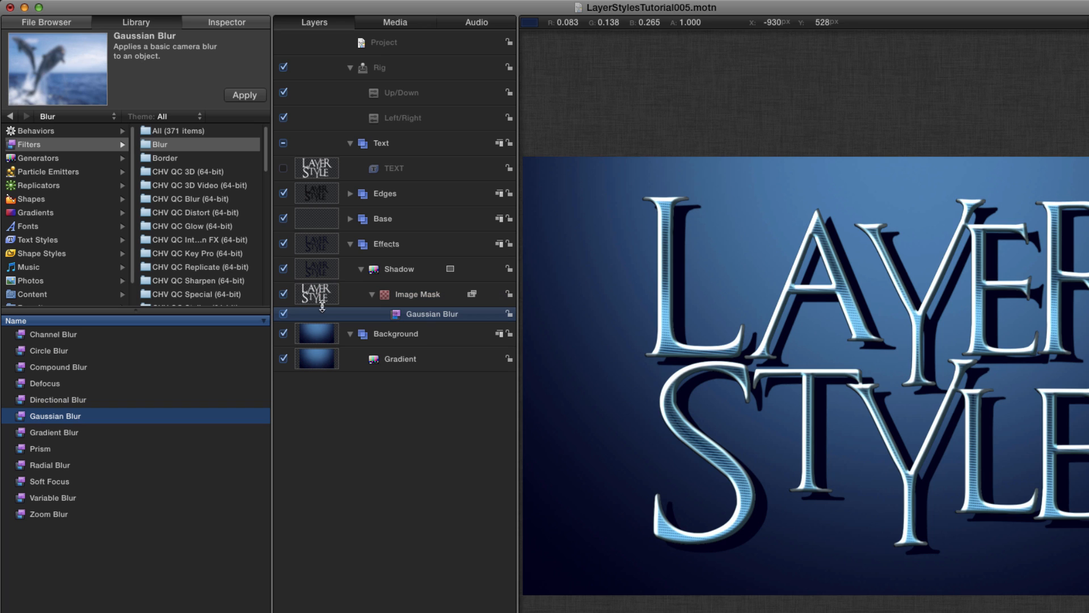
Set the amount of the Gaussian Blur on Shadow's Image Mask to 65.
click(236, 26)
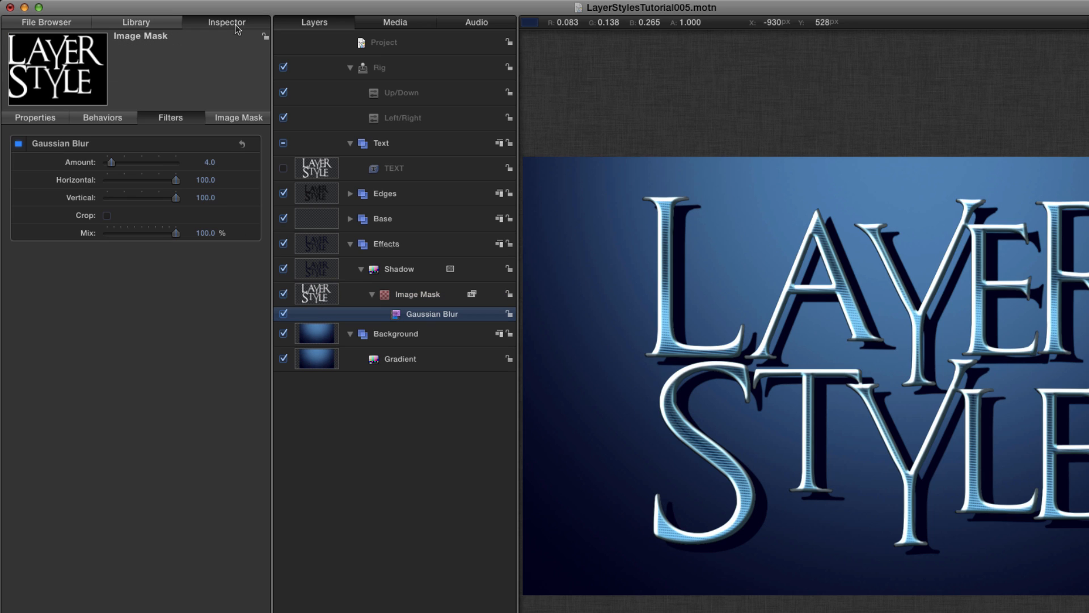
click(211, 163)
text(65)
key(Tab)
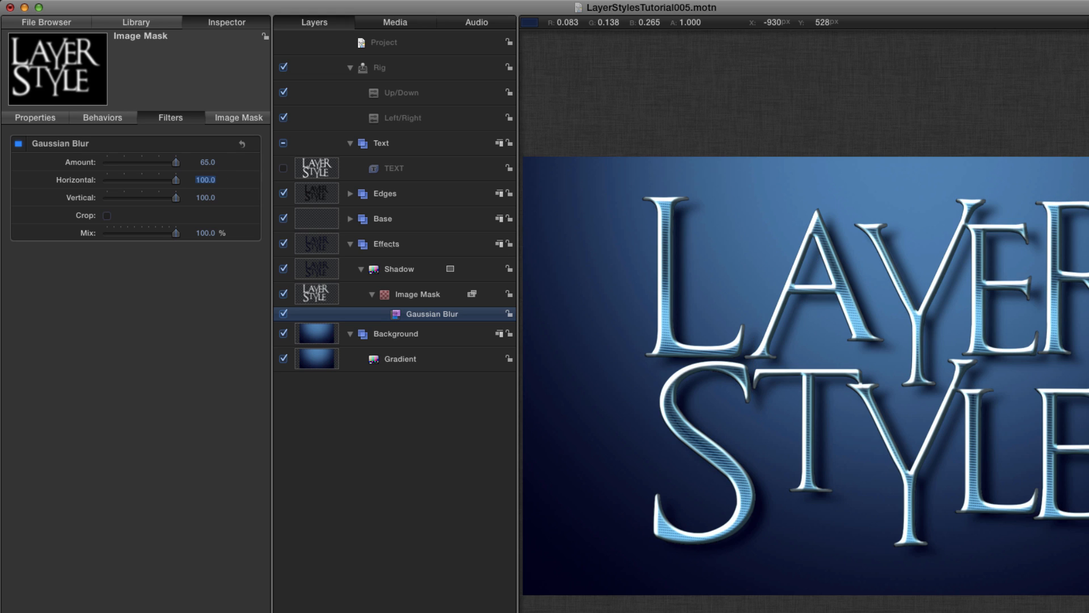
Set the Shadow layer's blend mode to Multiply and its opacity to 70%.
click(37, 117)
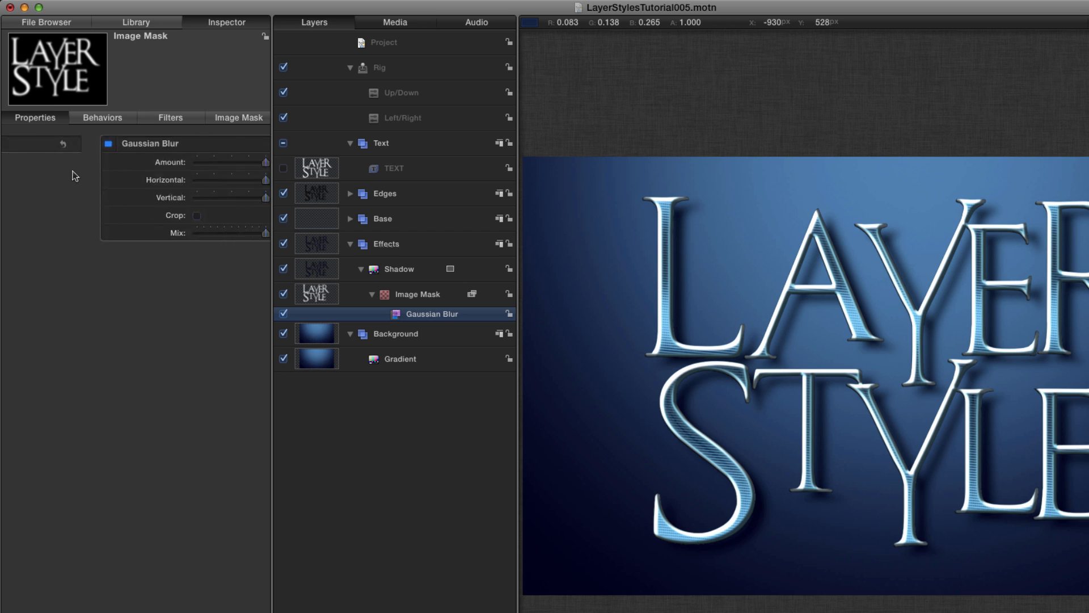
click(311, 271)
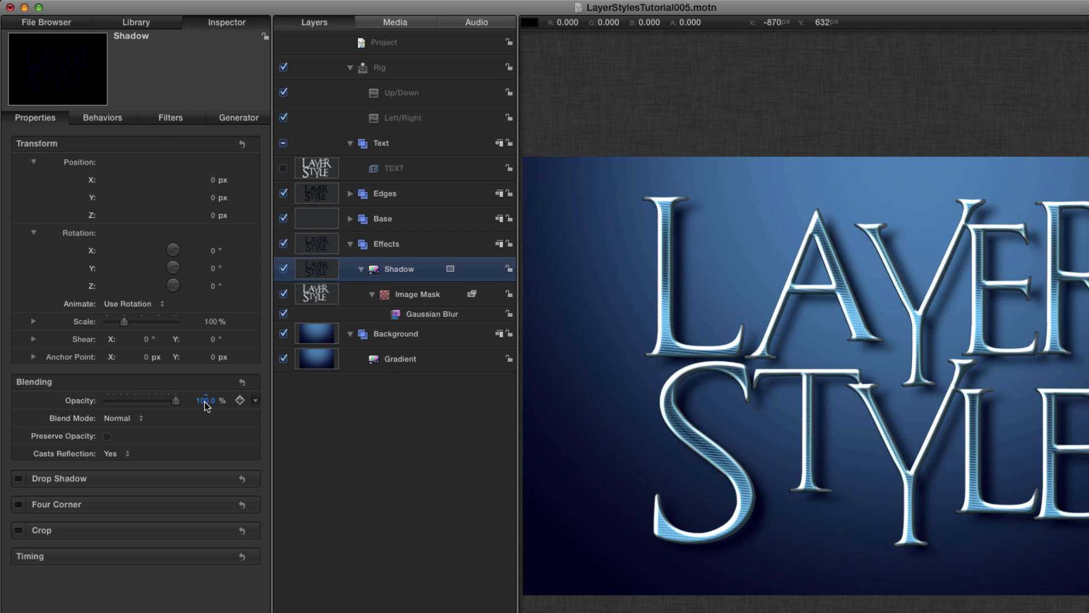
click(119, 419)
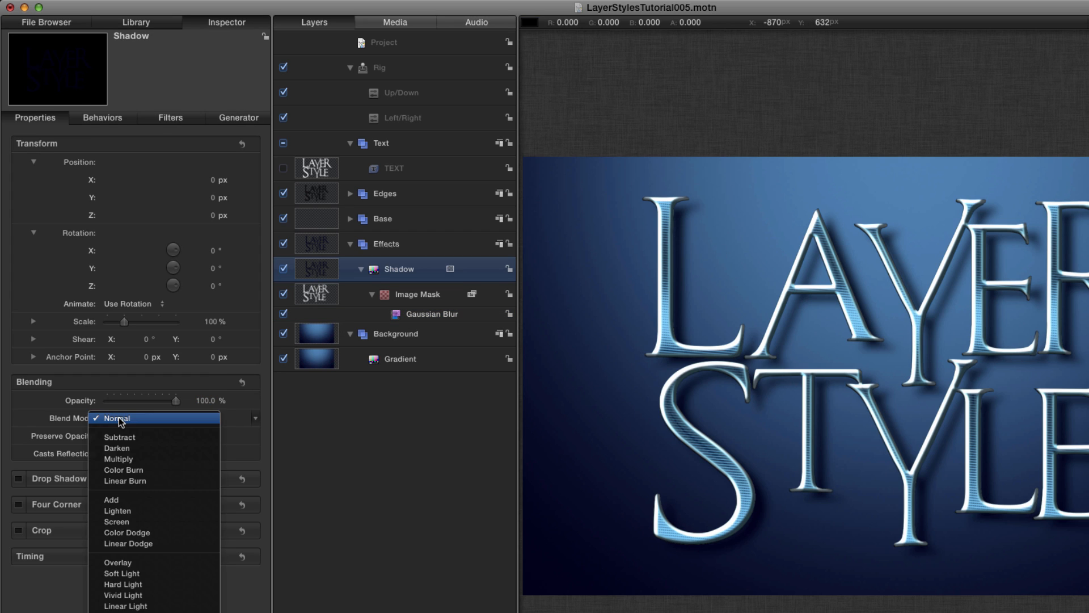
click(118, 459)
click(206, 400)
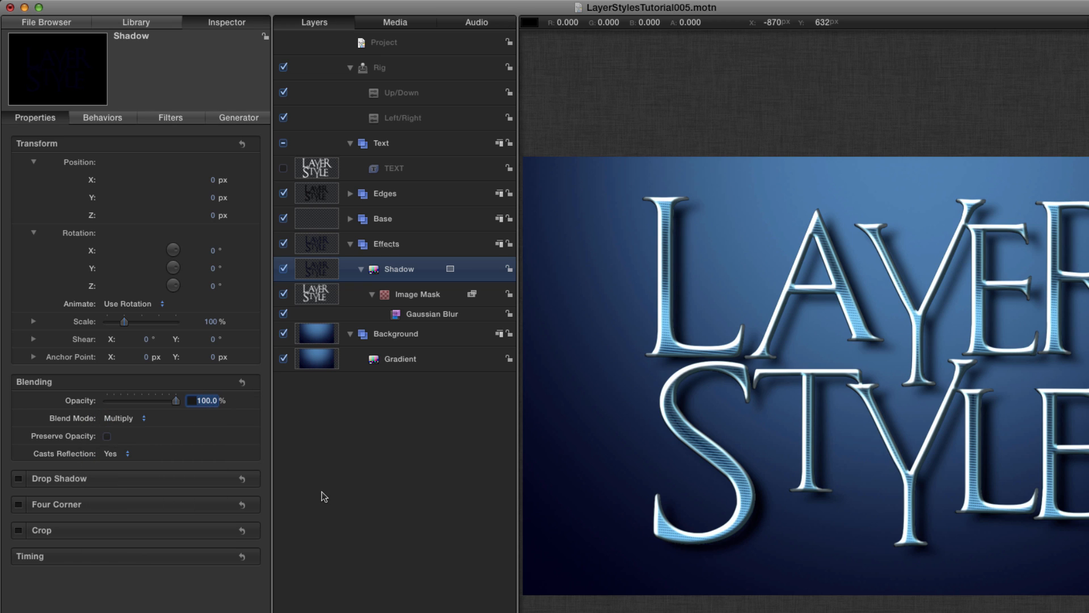
text(70)
key(Return)
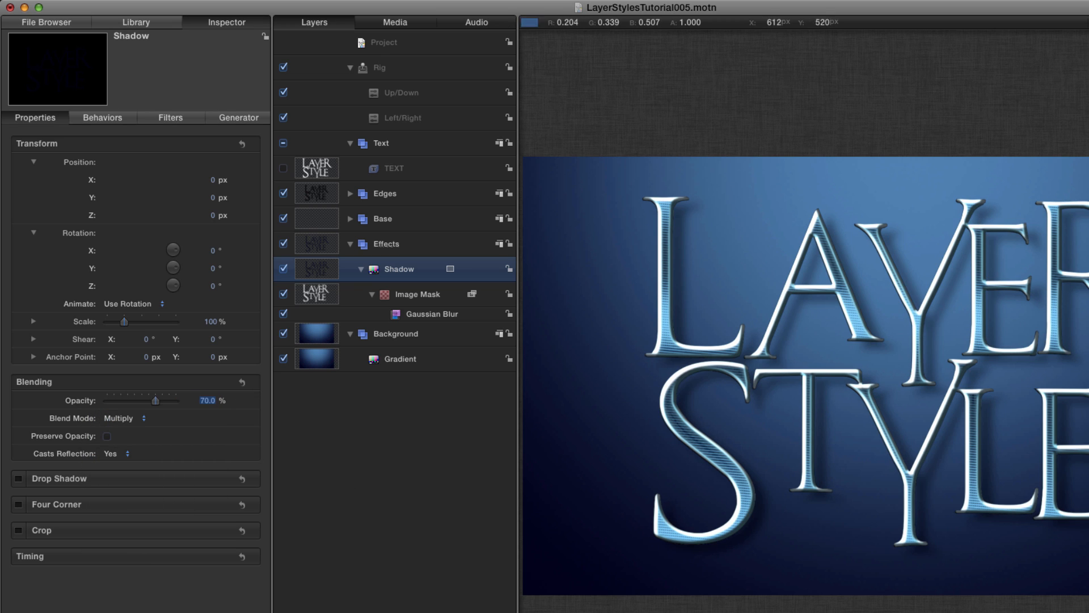
Toggle the Shadow layer's visibility to compare the text with and without the shadow.
click(284, 269)
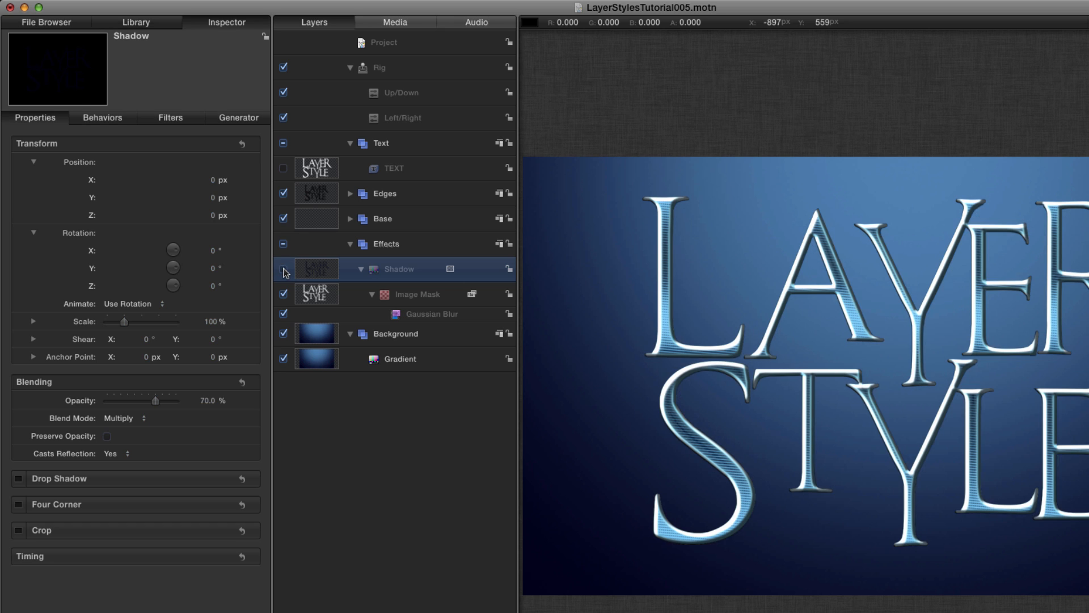
click(284, 268)
click(284, 268)
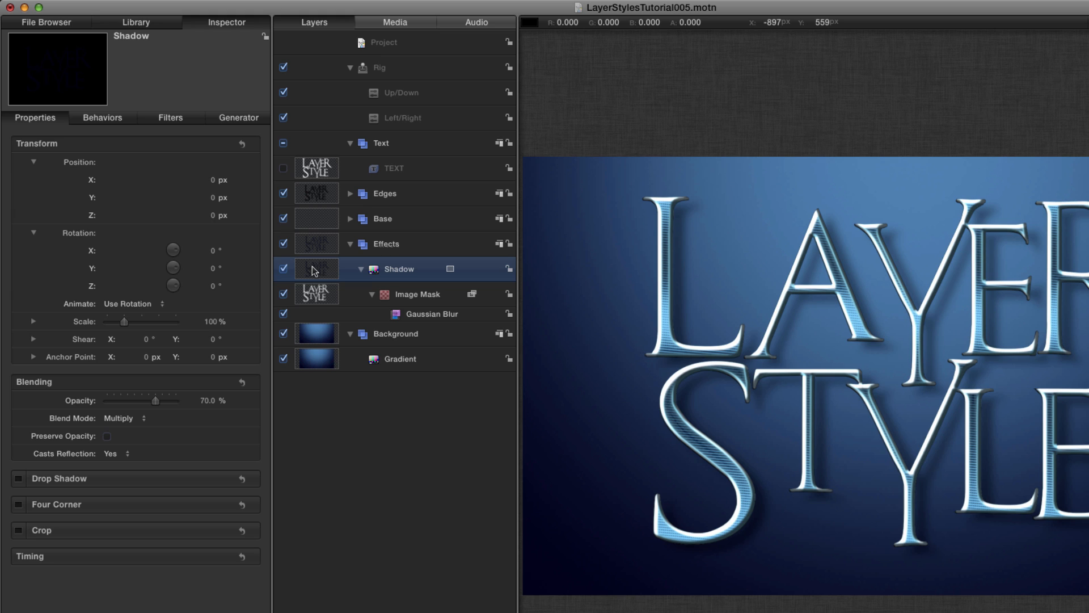
Duplicate the Shadow layer, hide the original and rename the copy Glow.
key(super+d)
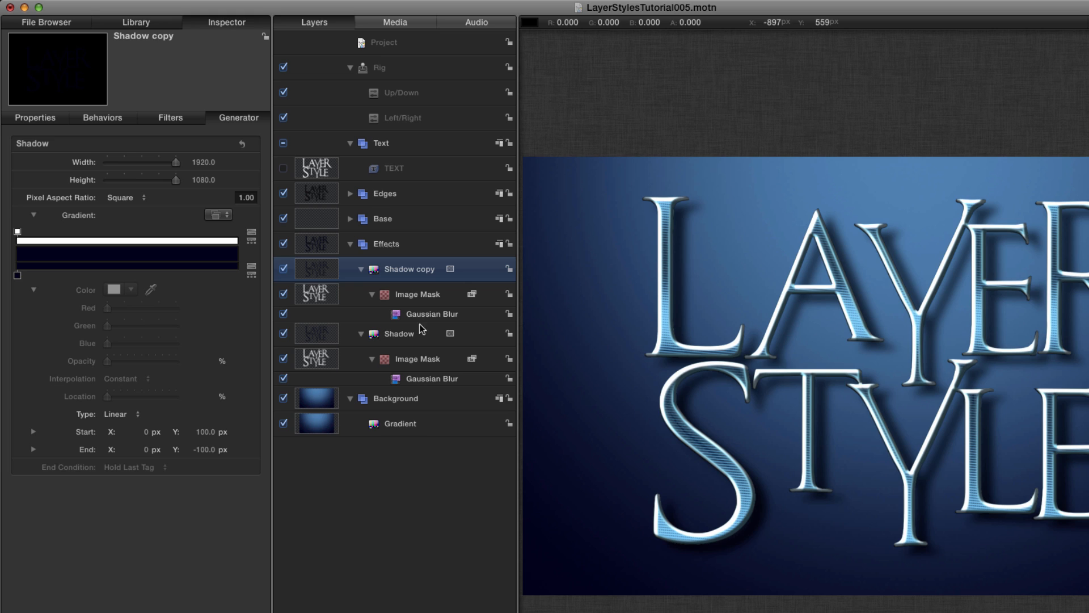
click(283, 335)
double_click(396, 269)
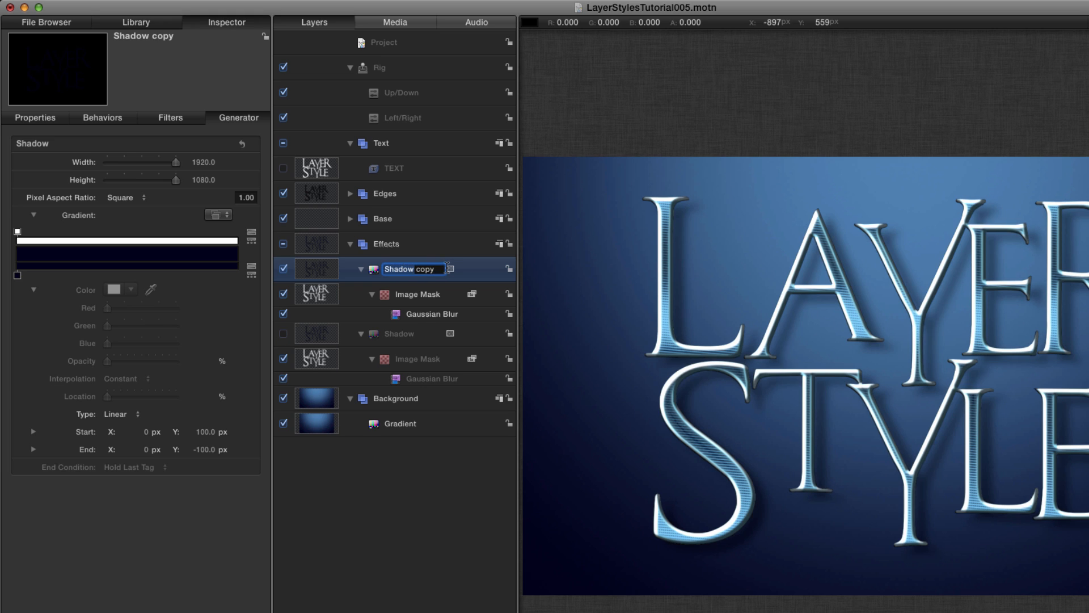
text(Glow)
key(Return)
Set the offset of Glow's Image Mask to X 0 px and Y 0 px.
click(320, 295)
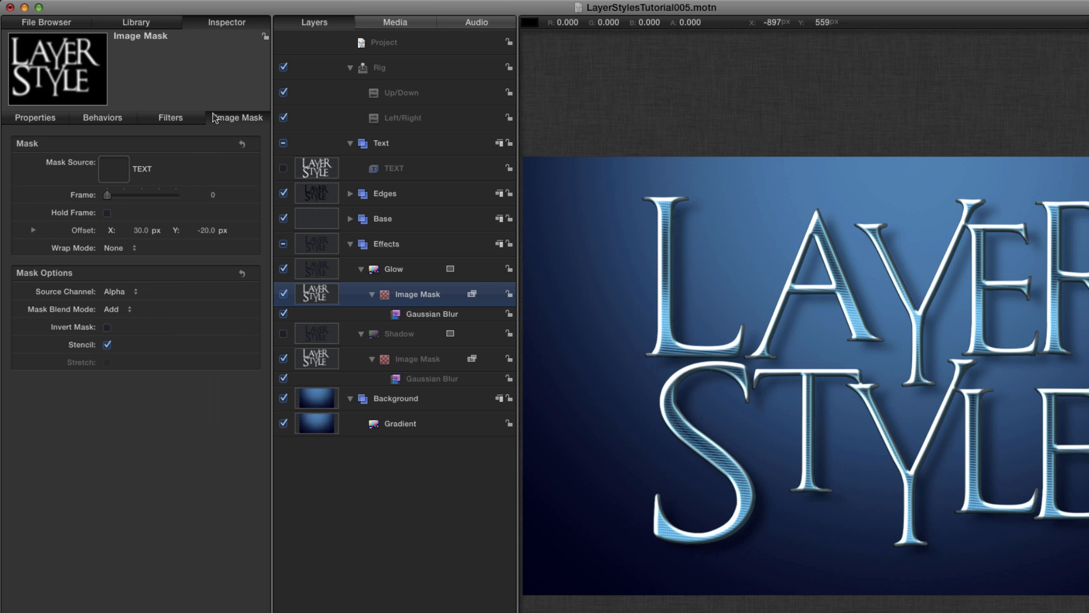
click(142, 230)
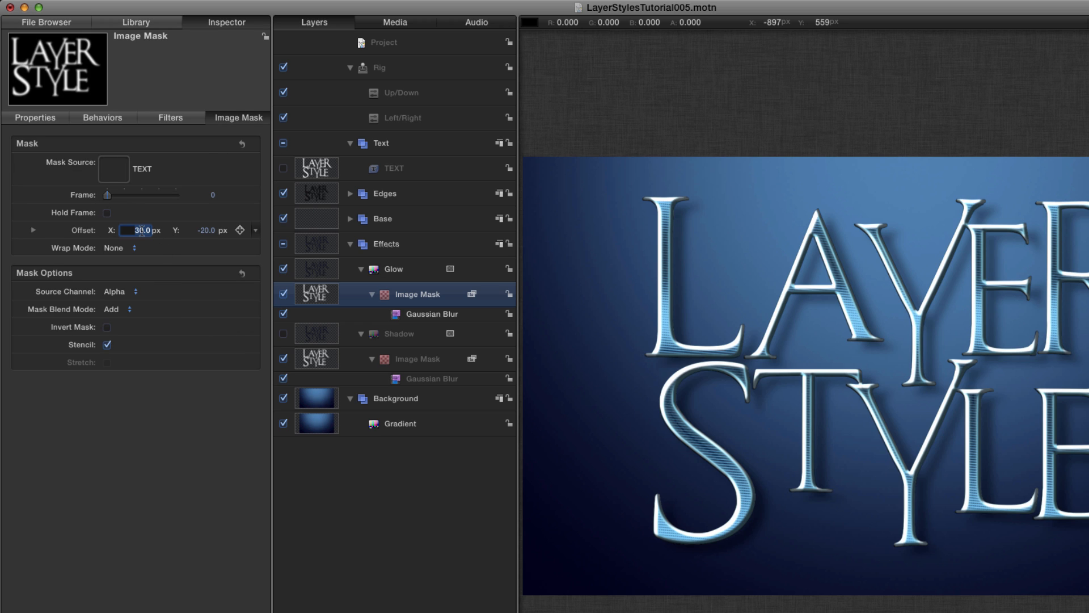
text(0)
key(Tab)
text(0)
key(Return)
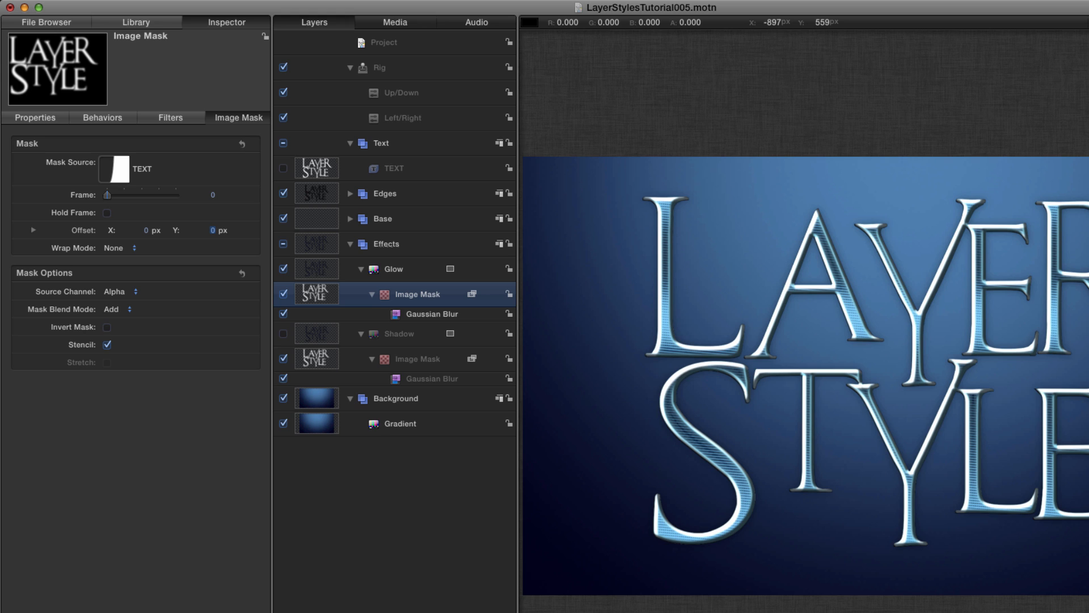
Set the Glow gradient's color tag to red 0.65, green 0.8 and blue 0.95.
click(307, 276)
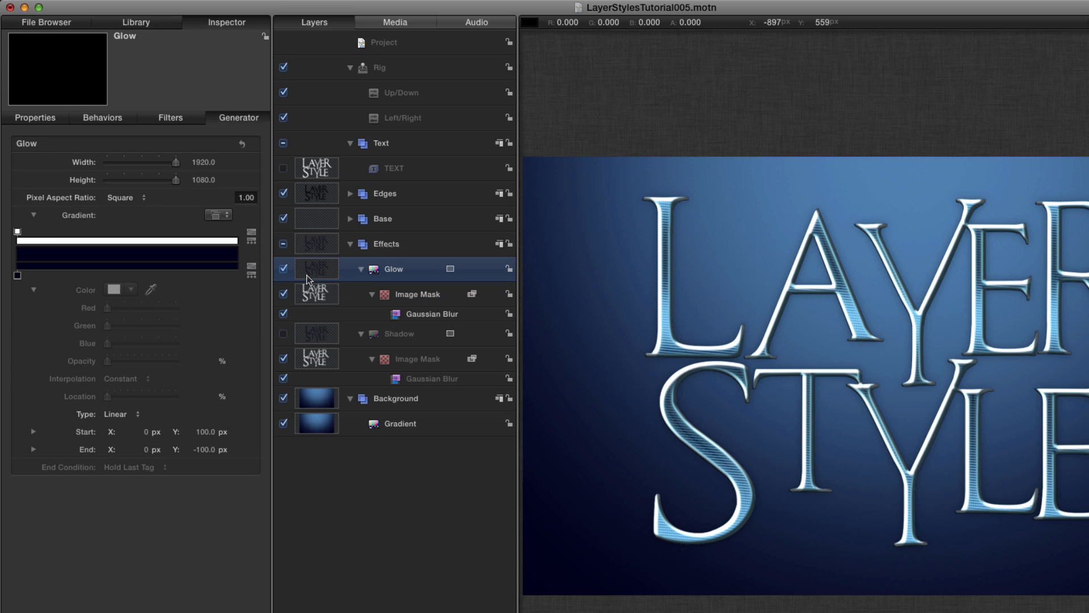
click(18, 276)
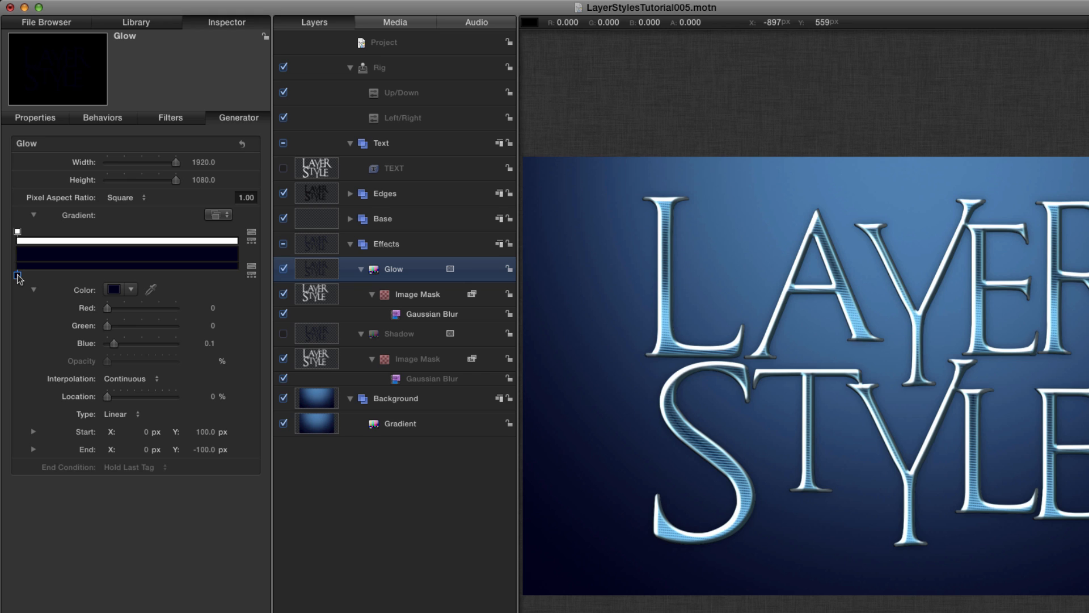
click(214, 310)
text(.65)
key(Tab)
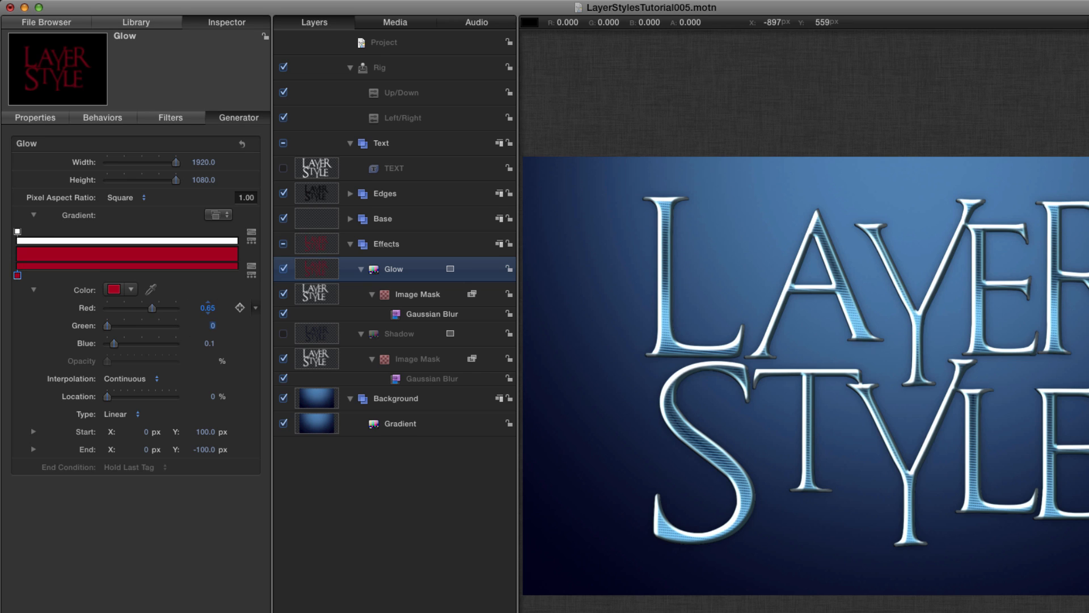
text(.8)
key(Tab)
key(BackSpace)
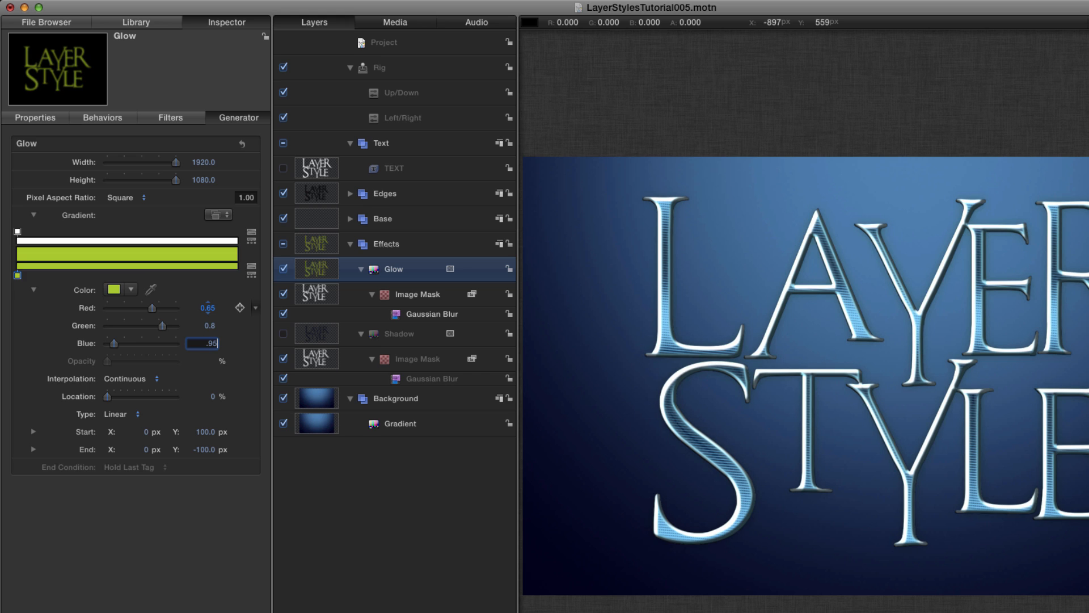
key(Return)
Set the opacity tag at the start of the Glow gradient to 70%.
click(18, 233)
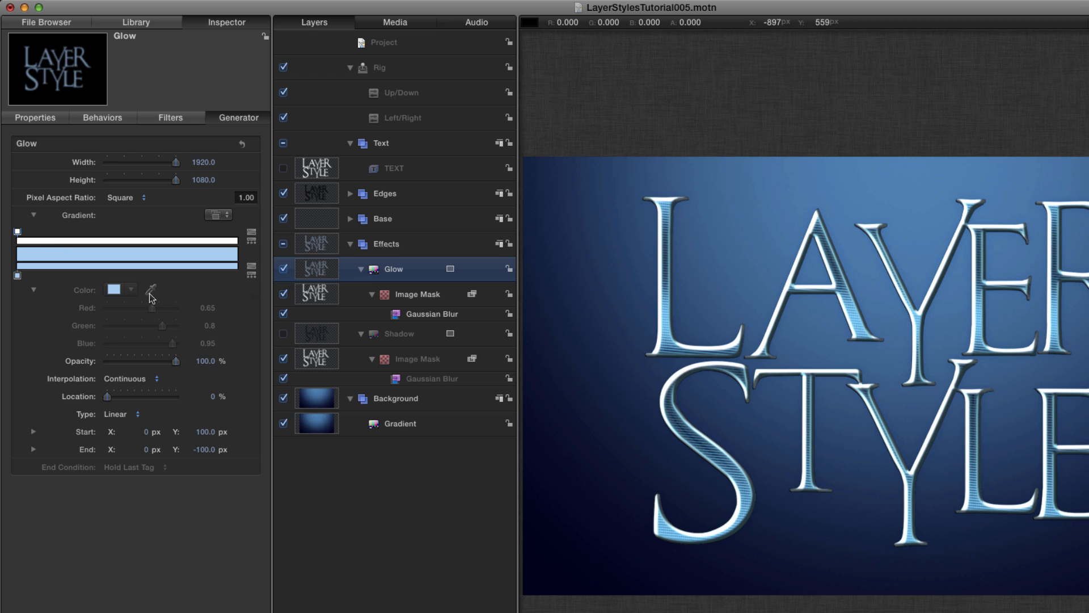
click(207, 362)
text(70)
key(Return)
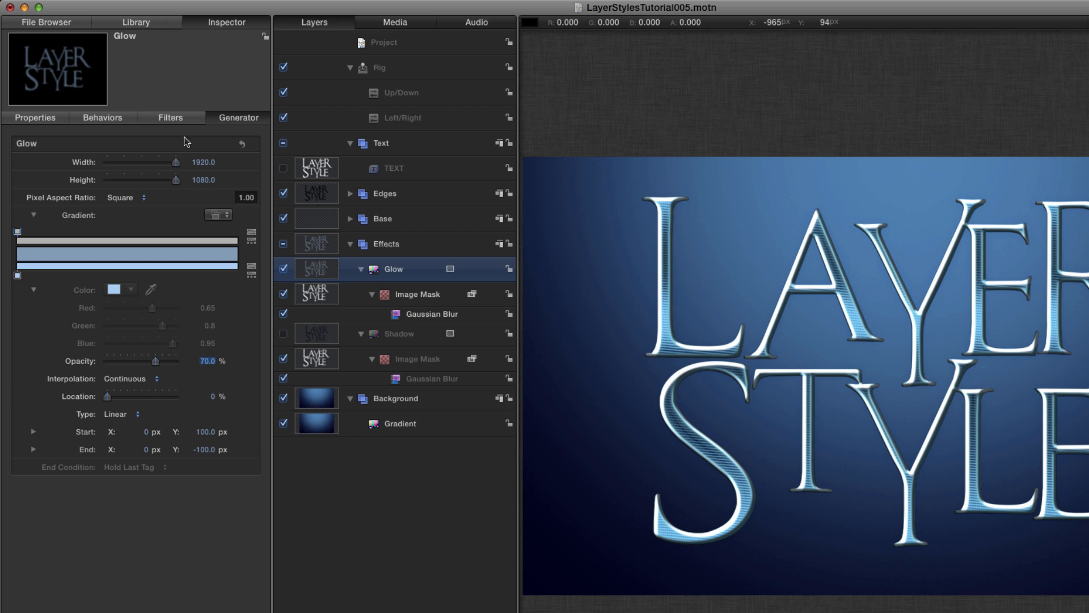
Set the Glow layer's blend mode to Screen.
click(41, 118)
click(121, 418)
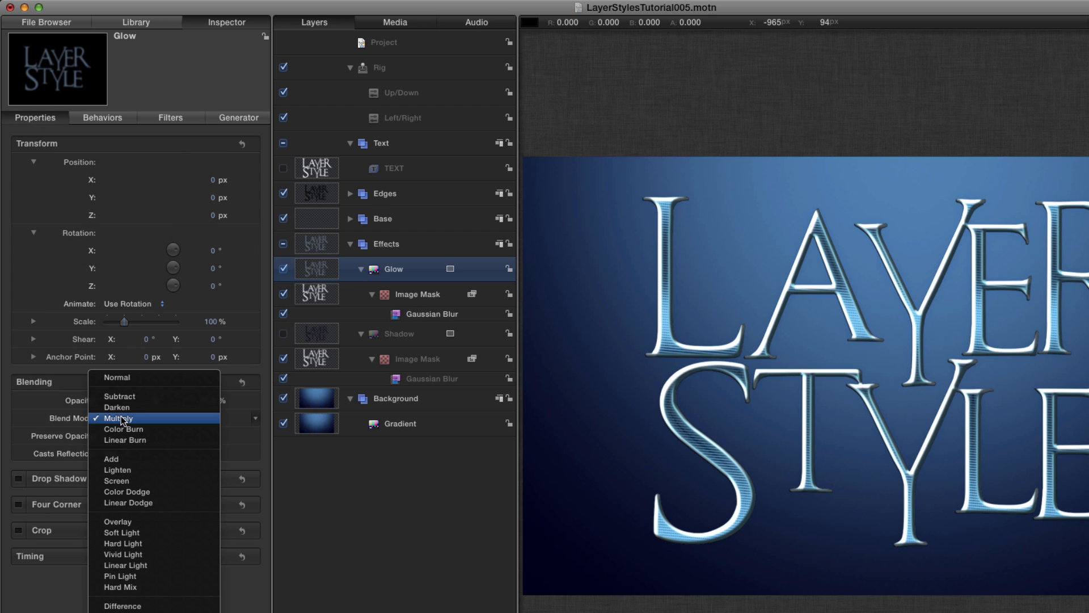
click(124, 482)
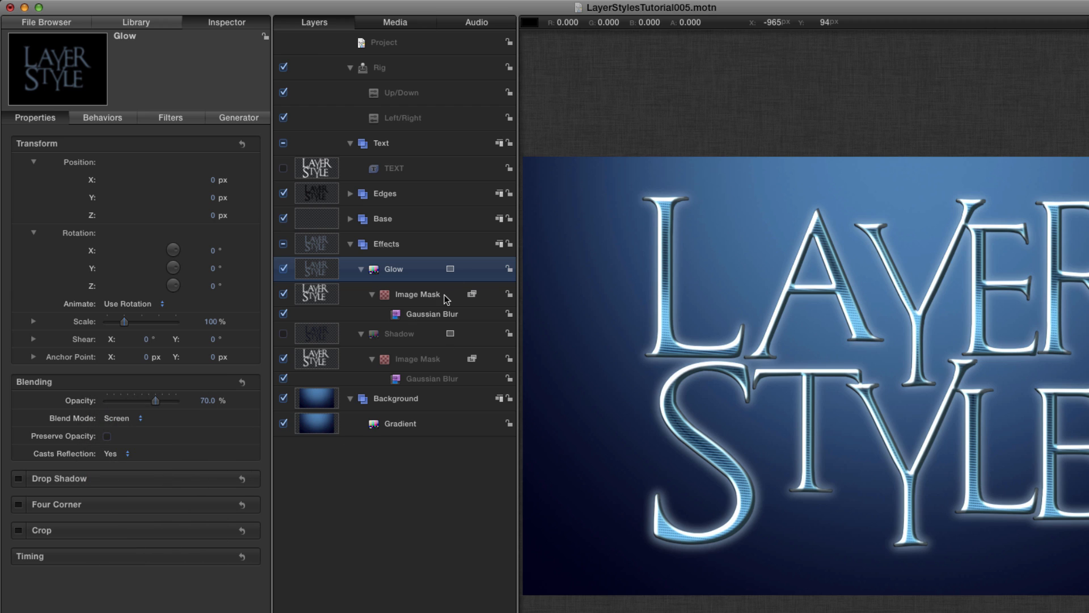
Raise the amount of the Gaussian Blur on Glow's Image Mask to 110.
click(408, 317)
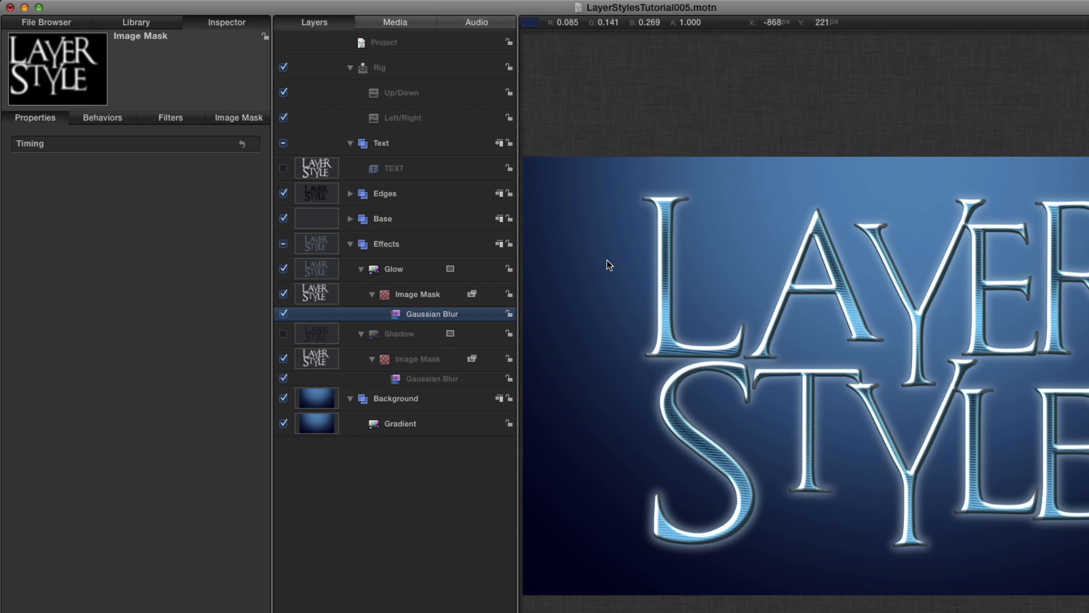
click(166, 121)
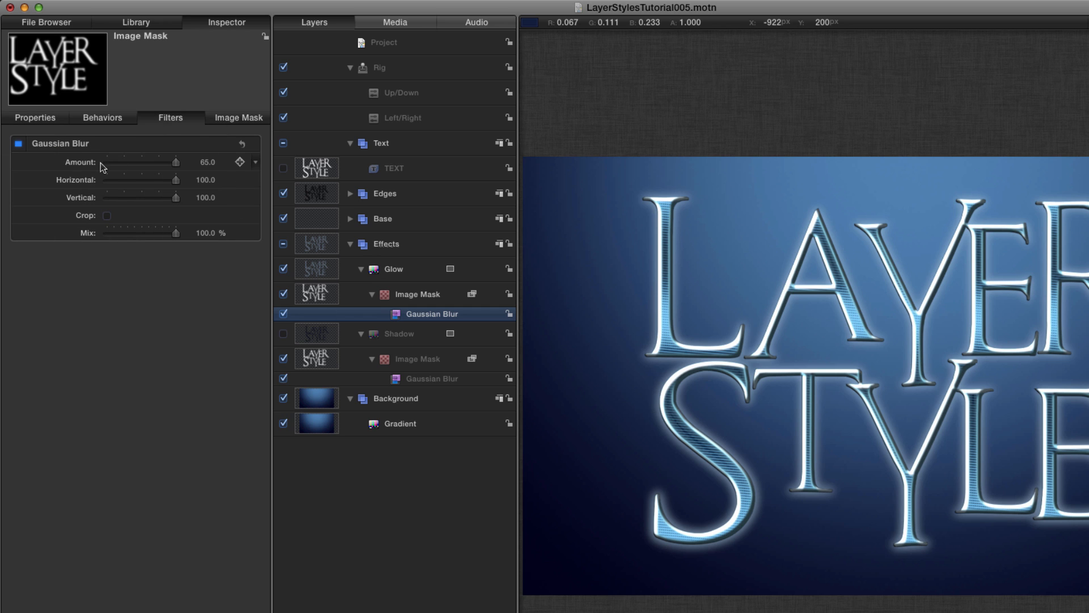
drag(208, 161, 207, 162)
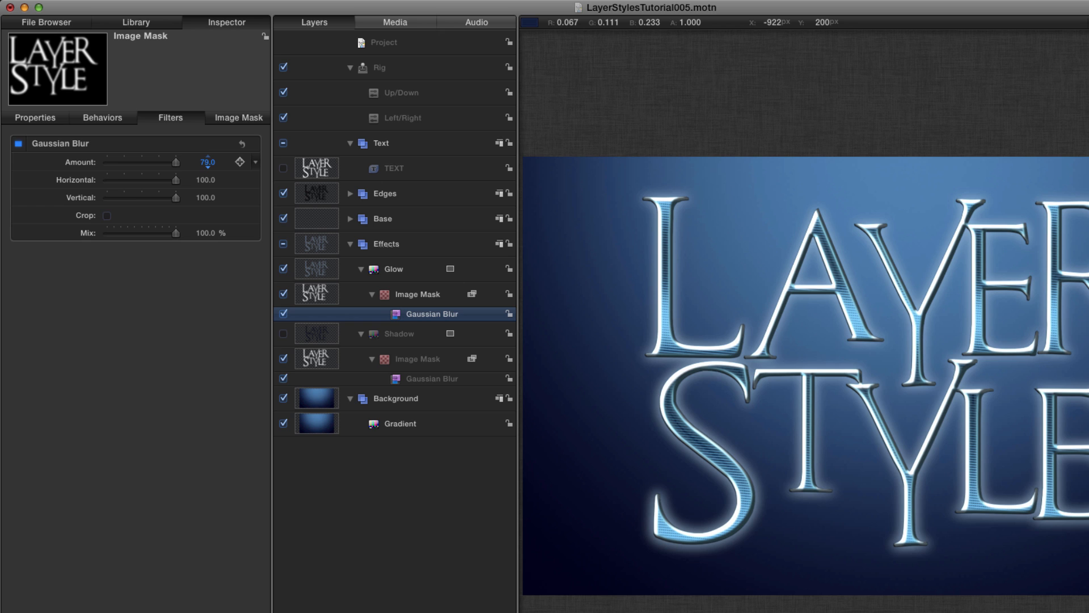
drag(207, 162, 208, 162)
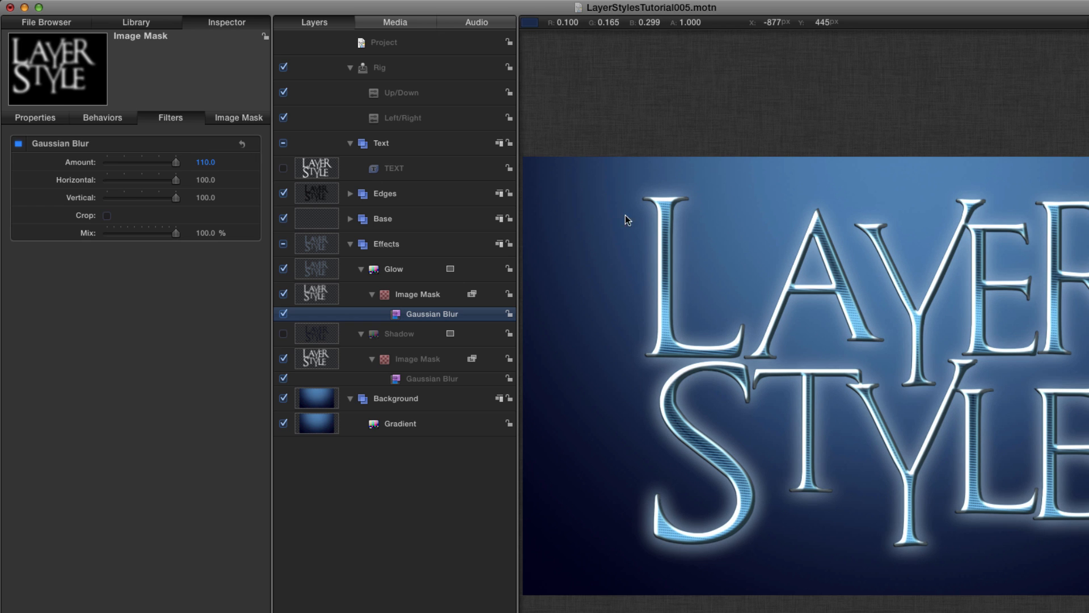
Add an opacity tag at the 100% location of the Glow gradient and lower its opacity to about 23.3%.
click(313, 270)
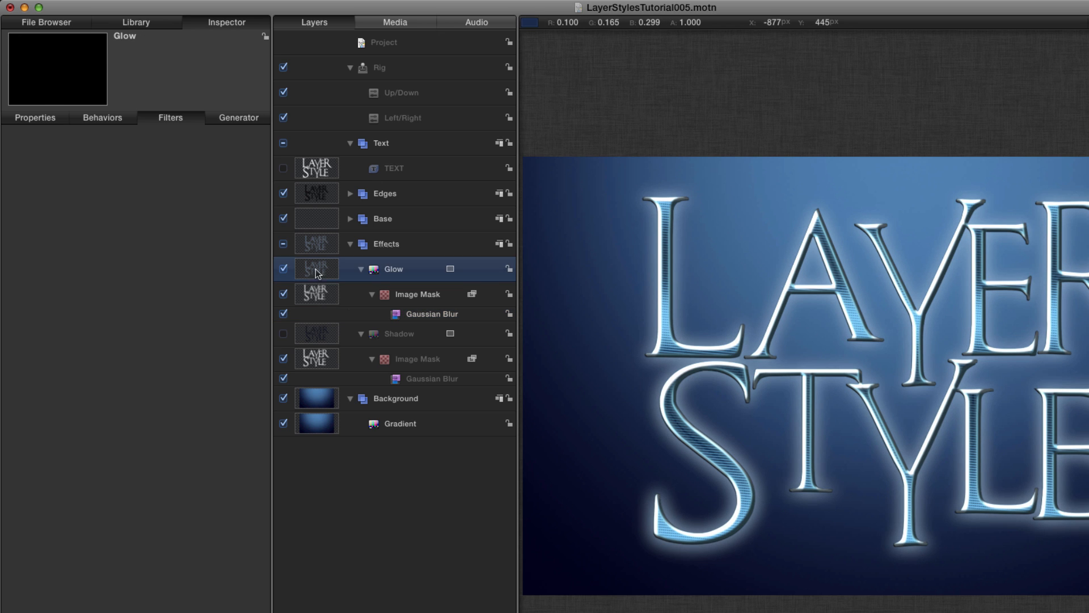
click(240, 118)
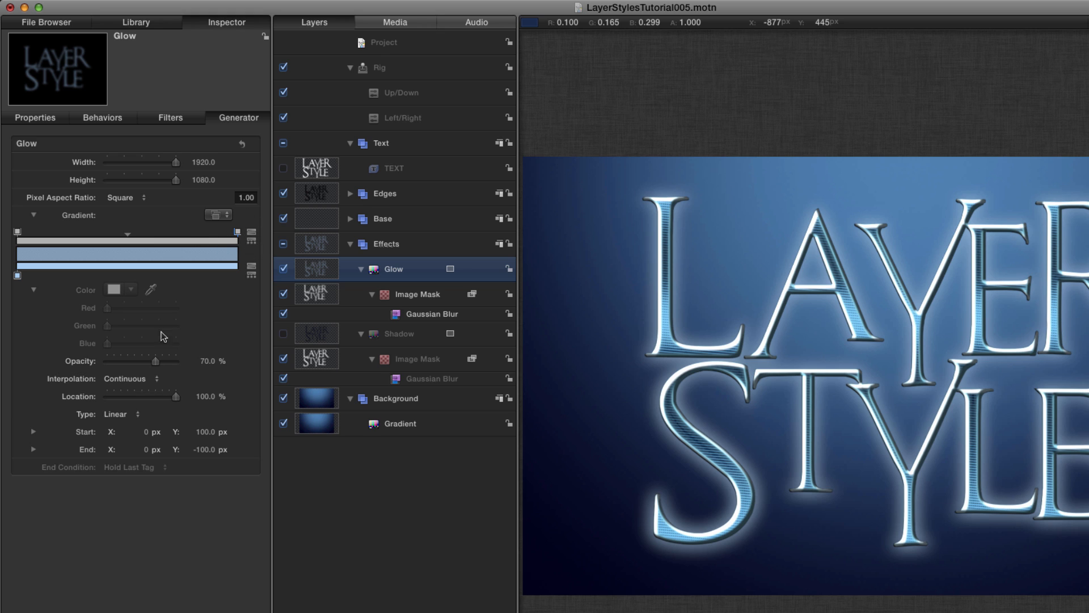
drag(155, 362, 126, 365)
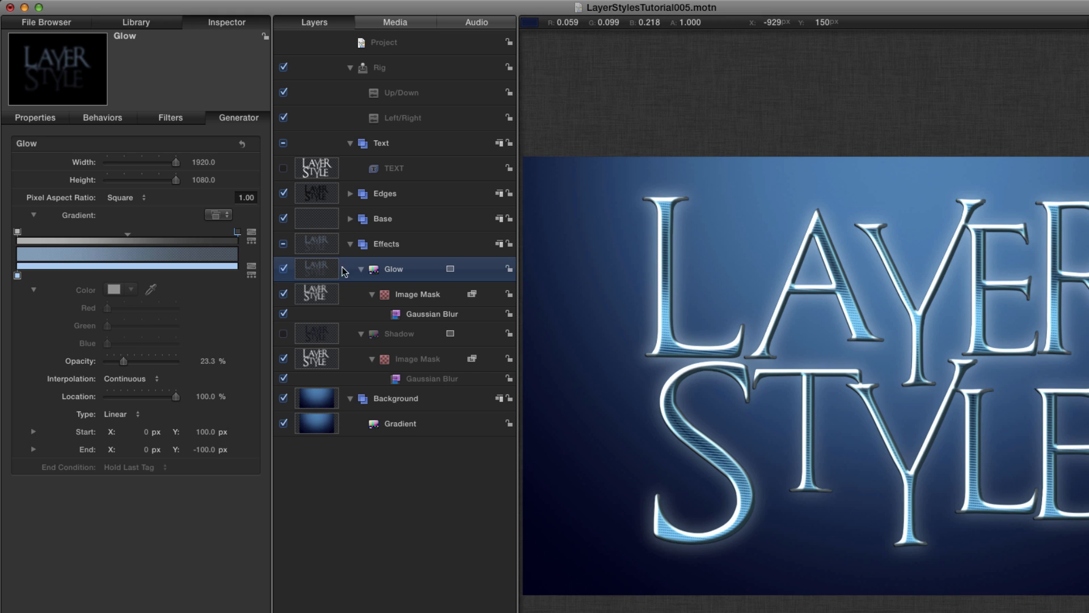
Collapse the Glow layer in the layer list and hide it.
click(361, 270)
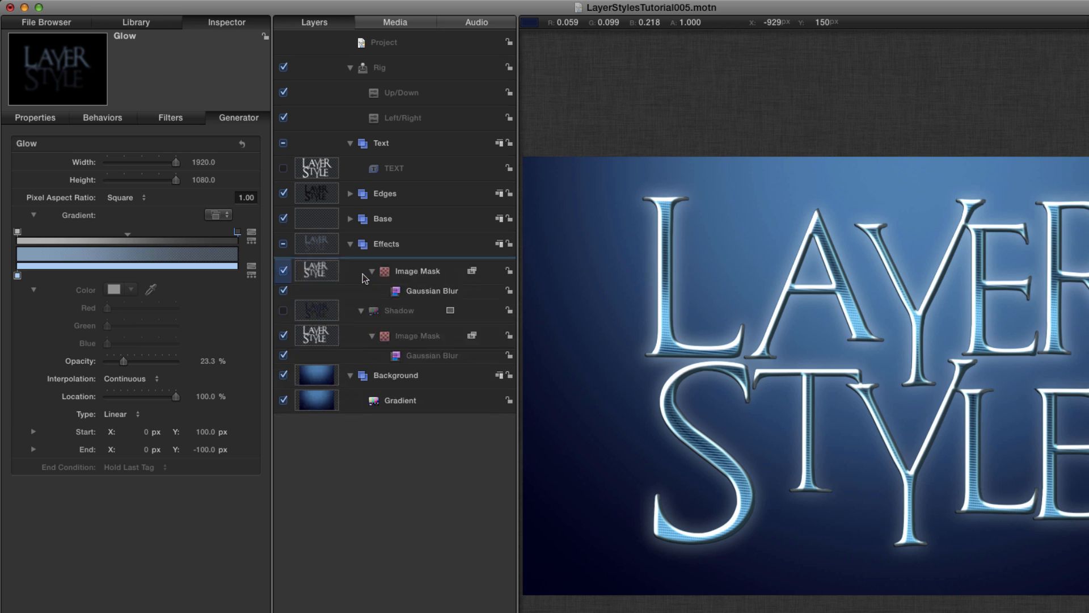
click(283, 270)
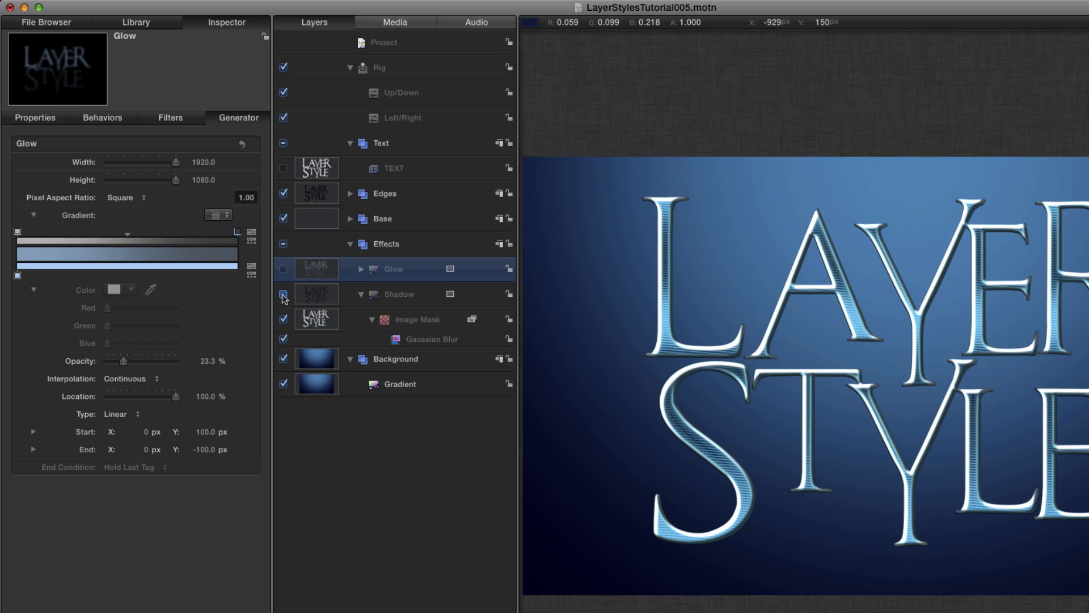
Show the Shadow layer again and add a new group named Finish at the top of the project.
click(283, 294)
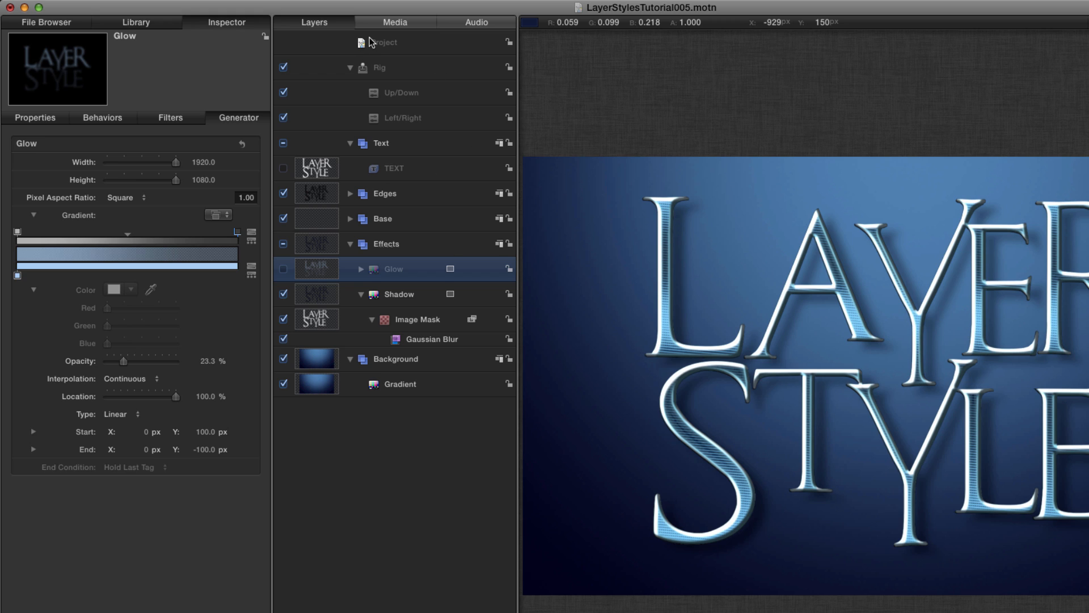
click(395, 45)
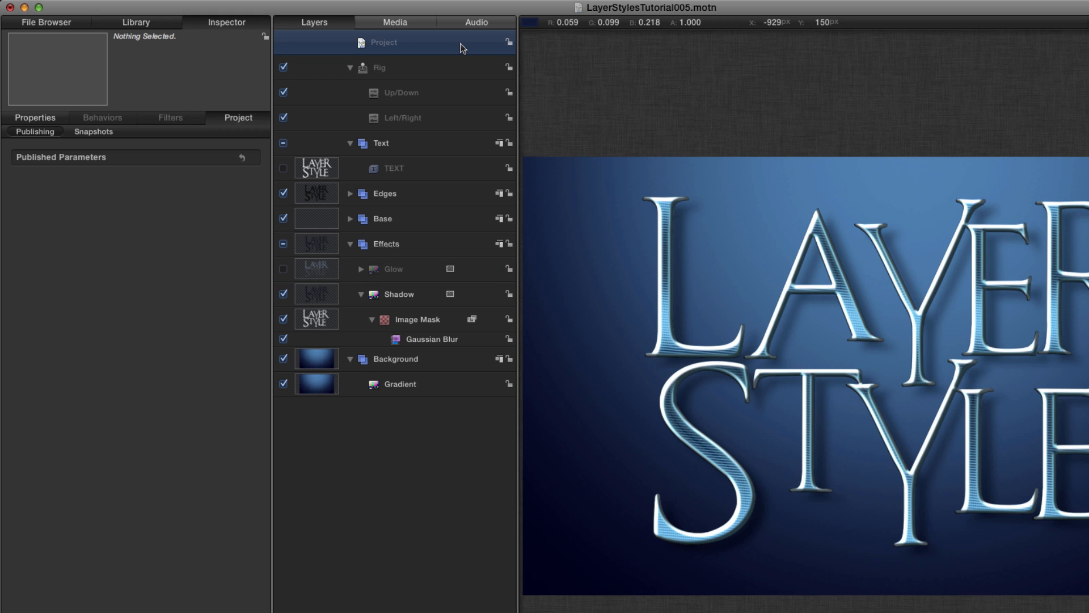
key(super+shift+n)
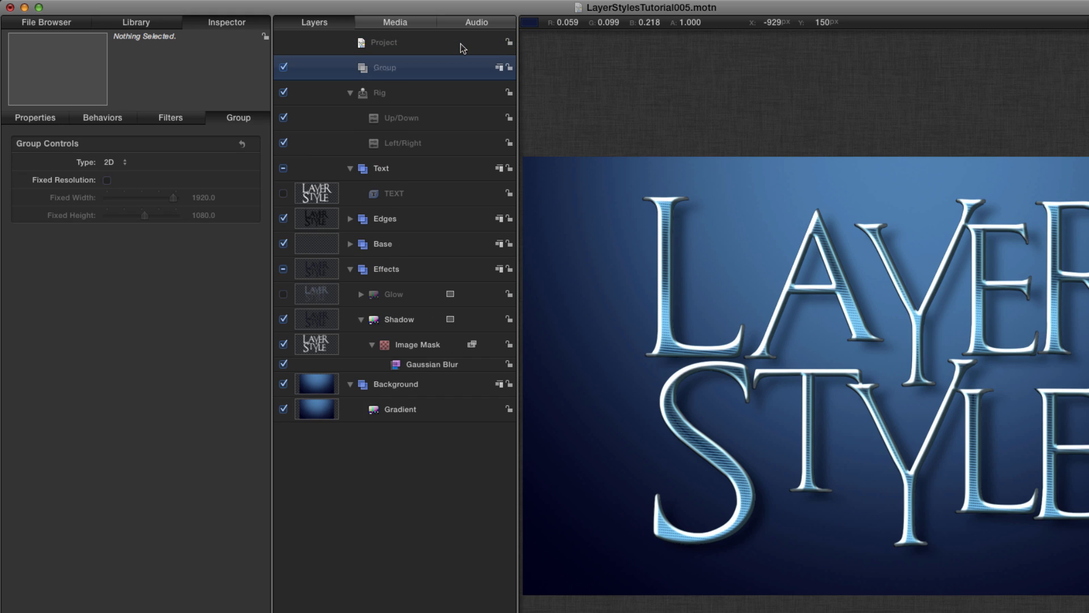
double_click(385, 70)
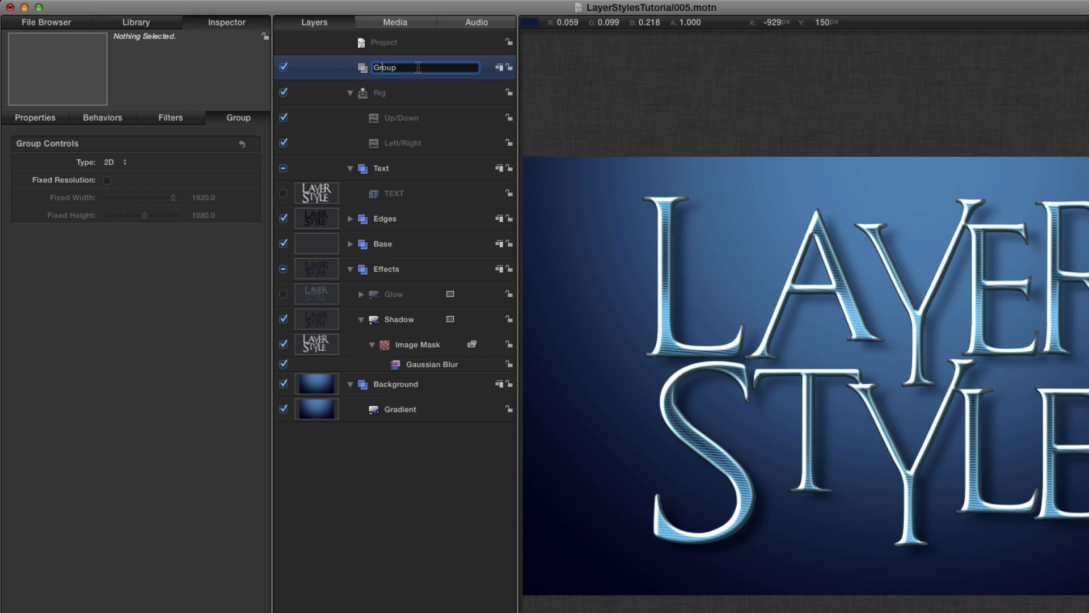
text(Finish)
key(Return)
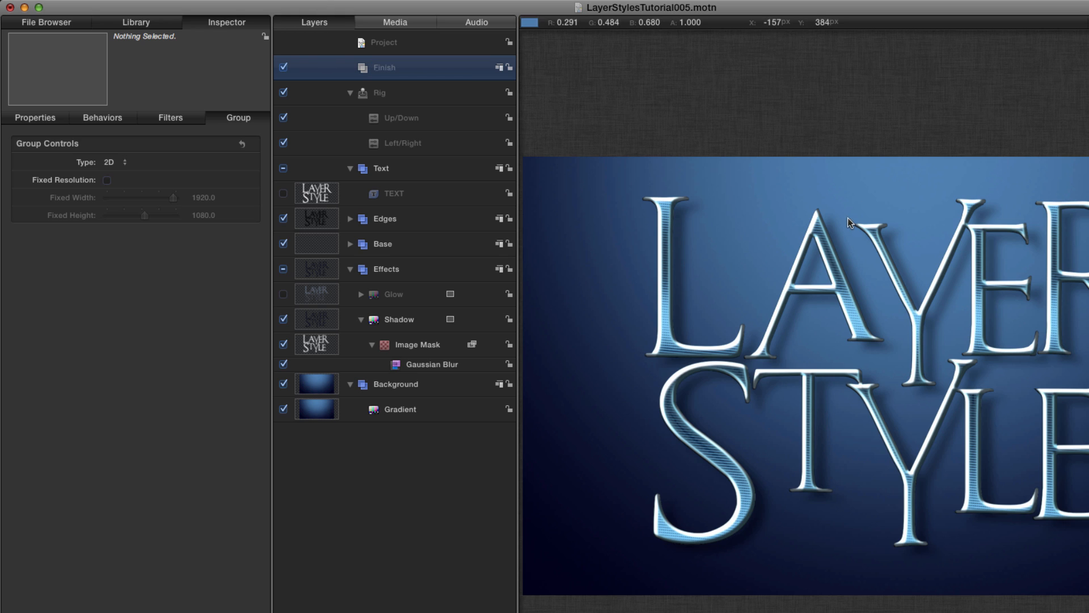
Add a Lens Flare generator to the Finish group.
click(141, 21)
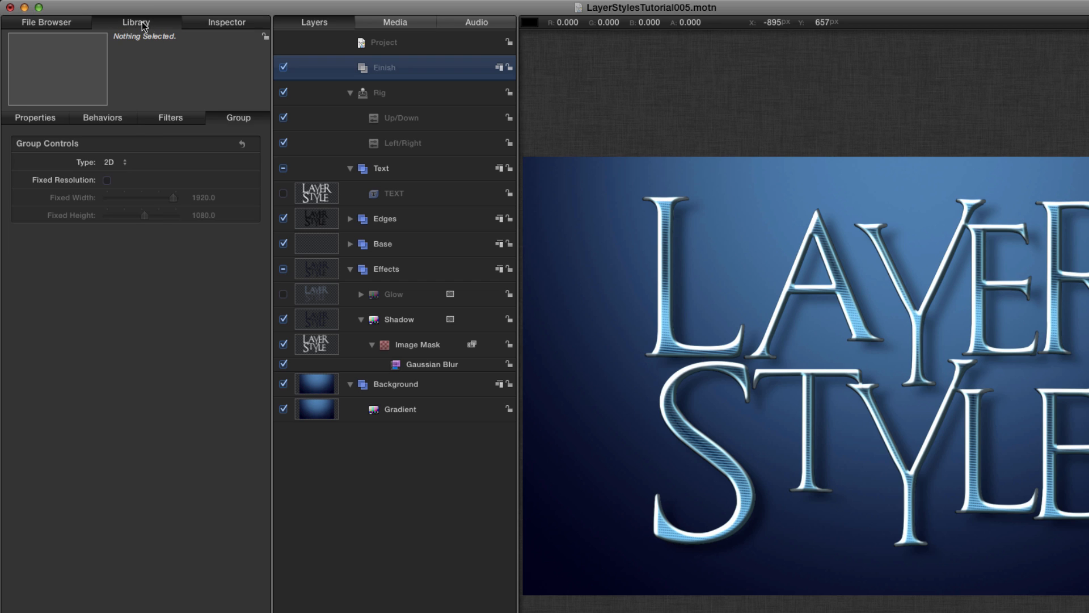
click(37, 159)
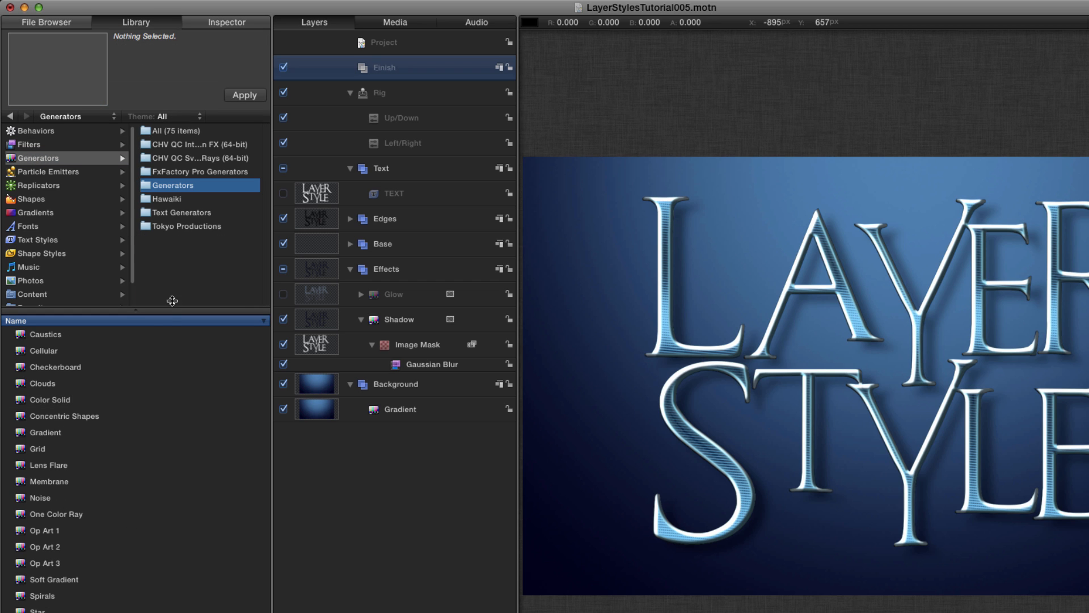
click(42, 470)
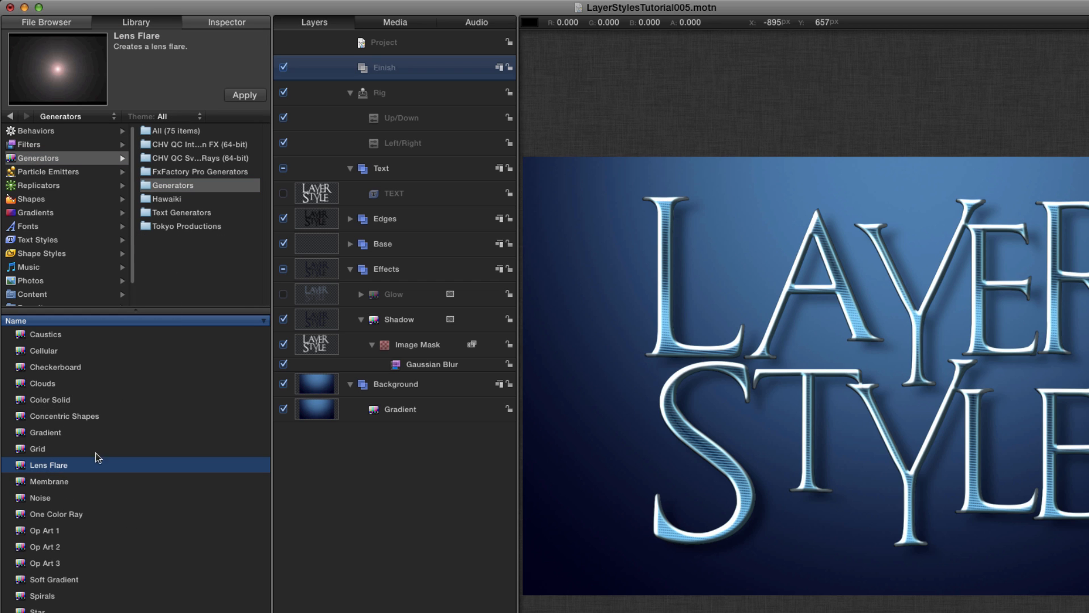
click(244, 94)
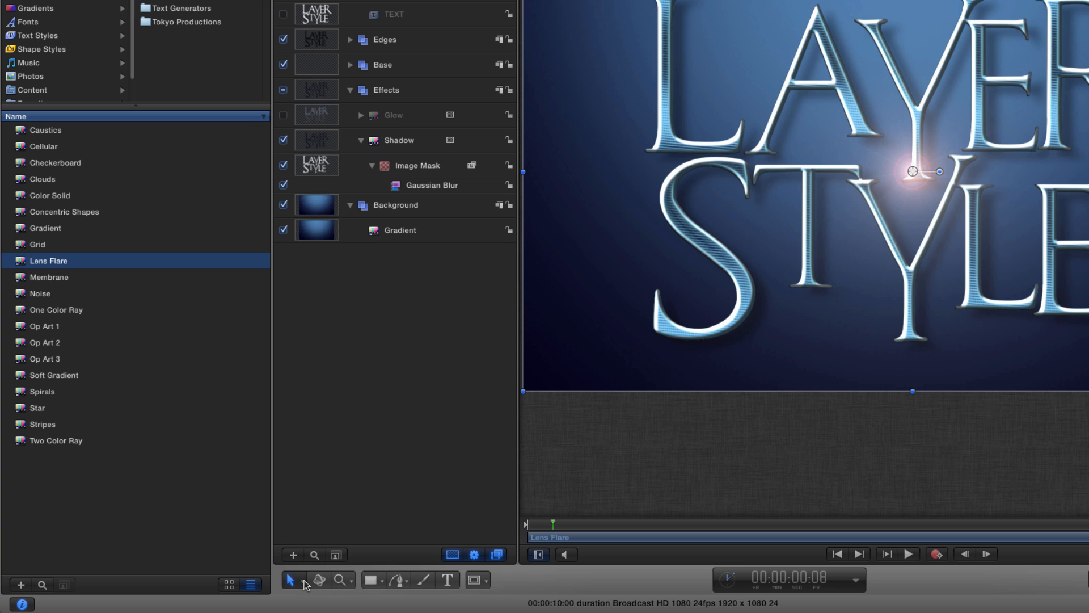
Move the lens flare's center to the upper tip of the Y in LAYER, at about X -102 px, Y 368 px.
click(303, 581)
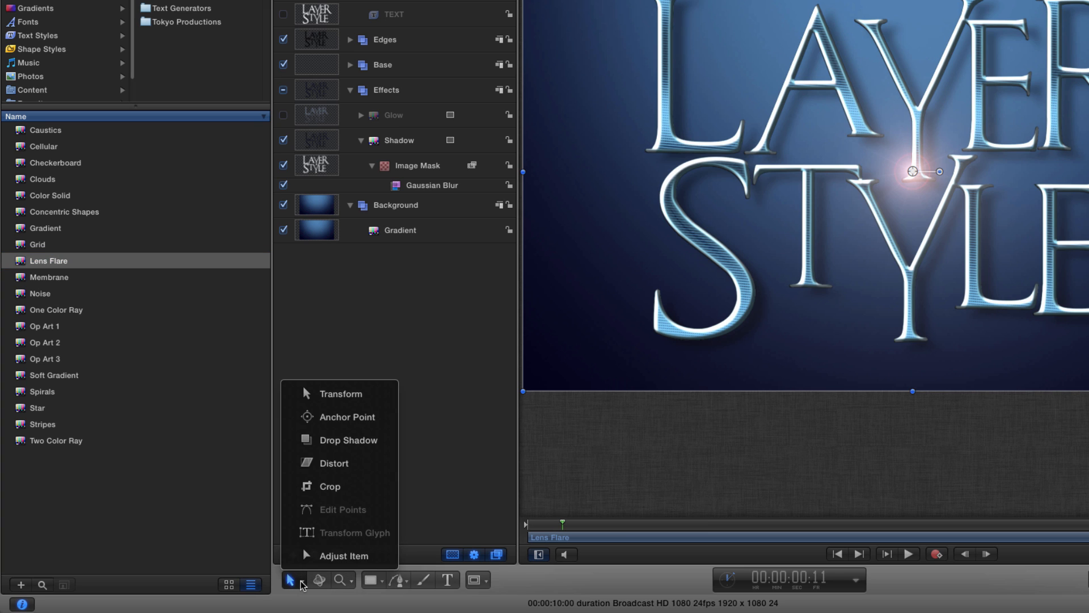
click(340, 556)
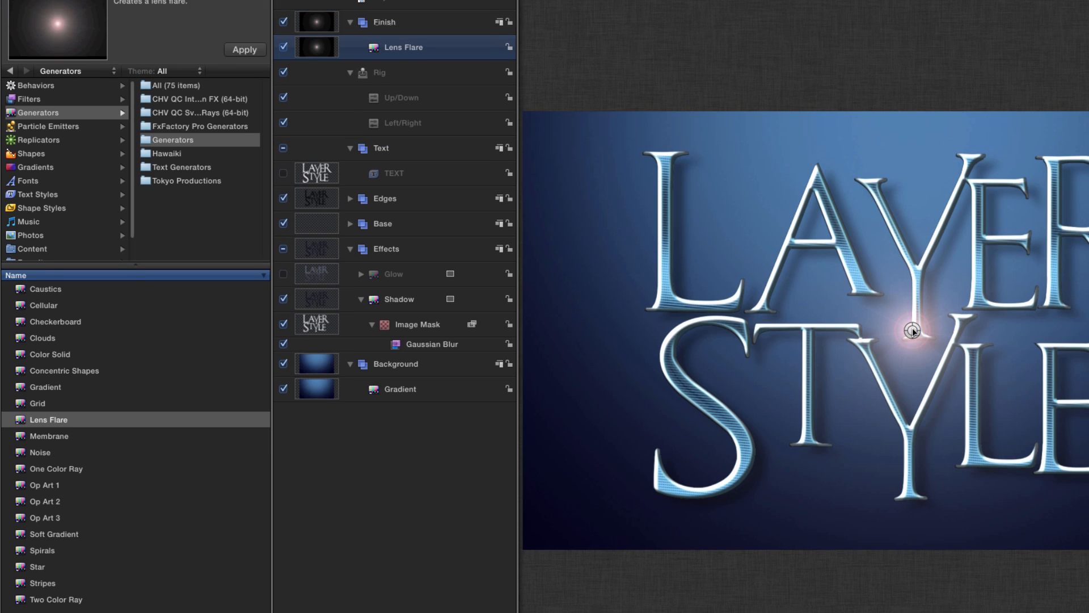
drag(914, 332, 841, 164)
drag(841, 208, 872, 229)
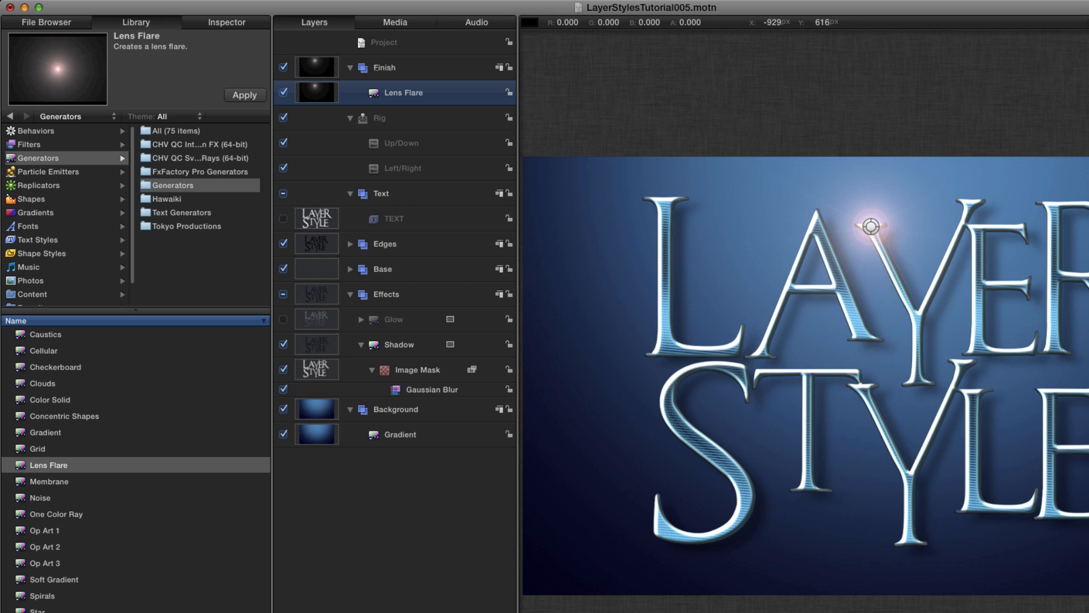
key(super+slash)
Set the Lens Flare's Outer Color to Red 0, Green 0.1 and Blue 0.65.
click(228, 24)
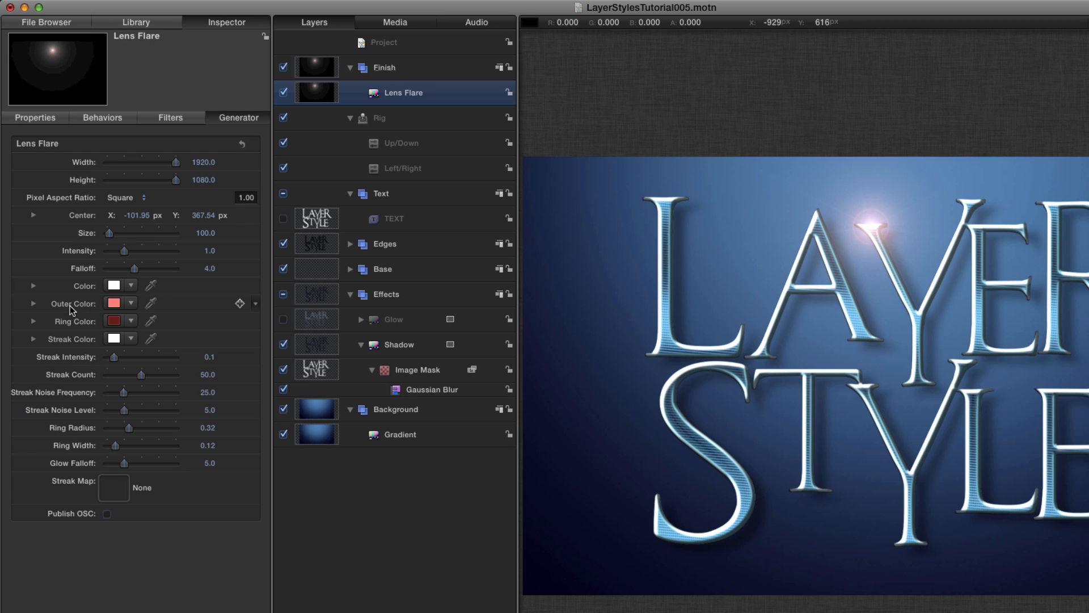
click(34, 304)
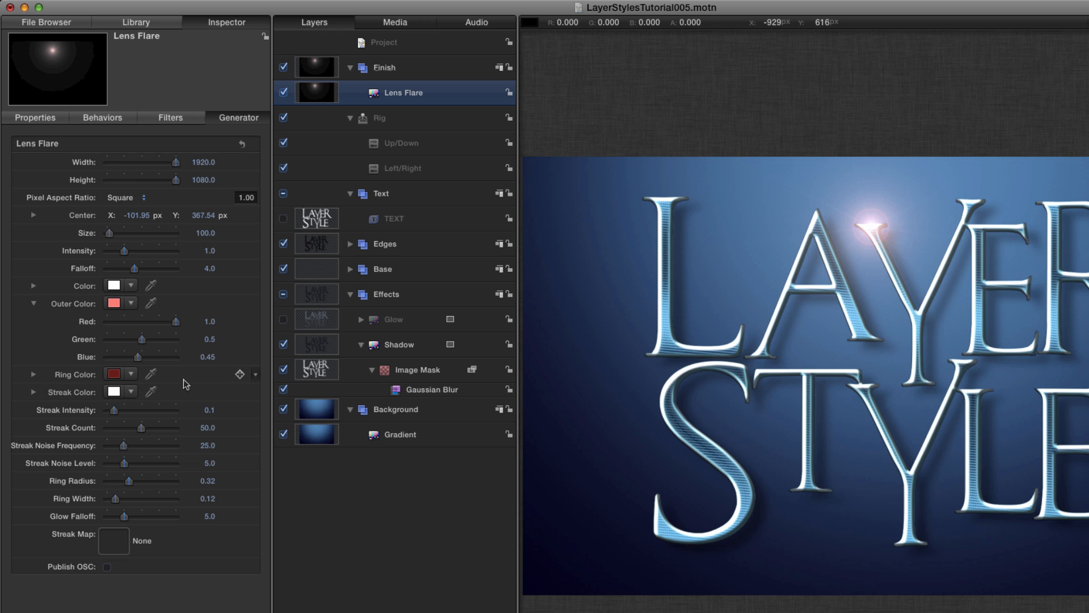
click(211, 322)
text(0)
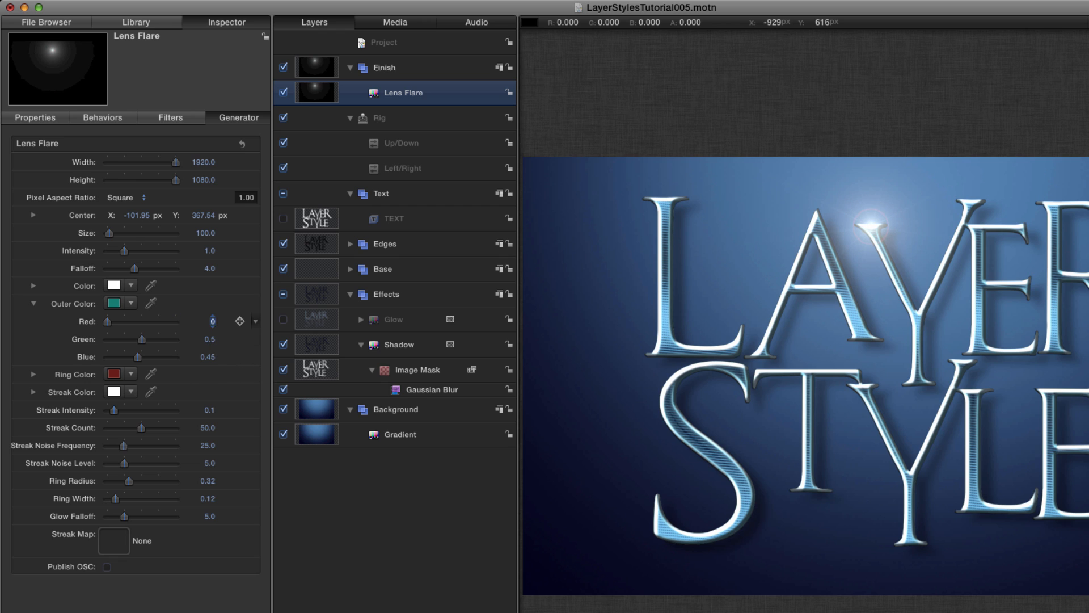
key(Tab)
key(BackSpace)
key(Tab)
text(.65)
key(Return)
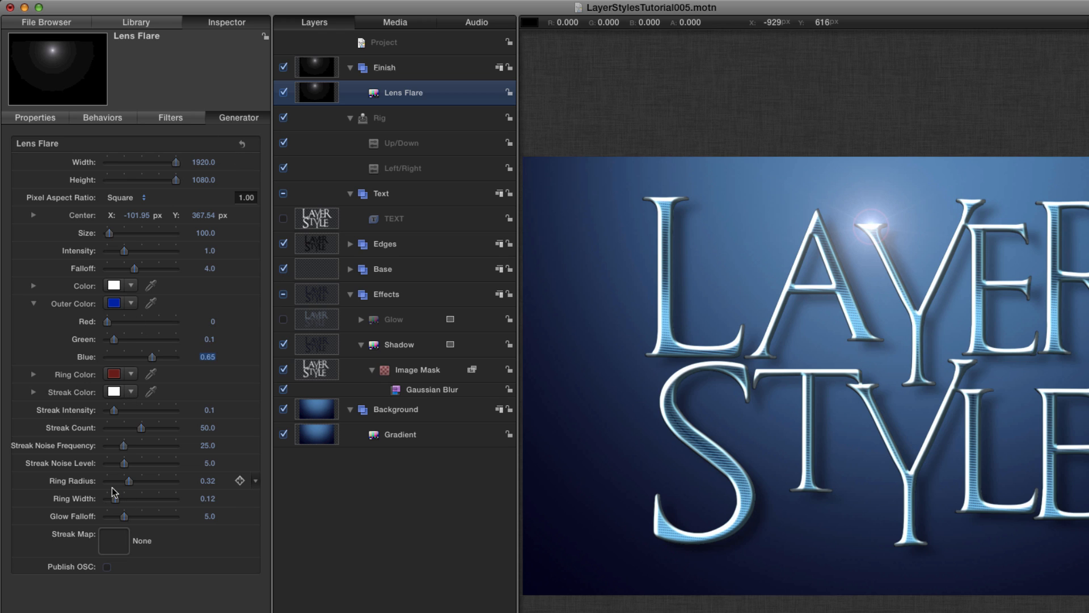
Reduce the Lens Flare's Ring Radius to 0 and set its Size to 500.
drag(130, 483, 4, 487)
click(206, 234)
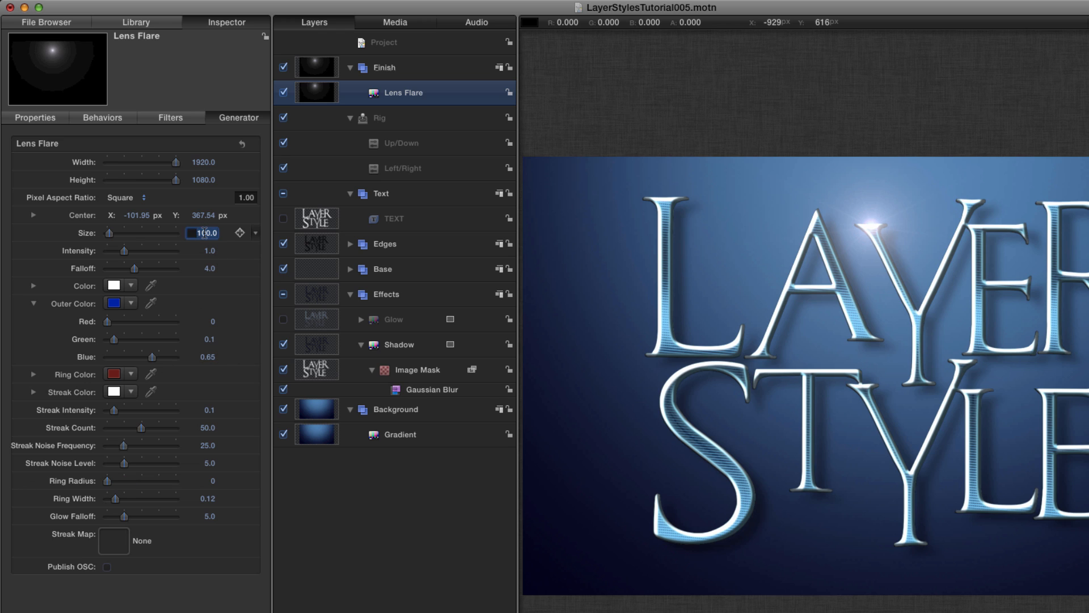
text(500)
key(Return)
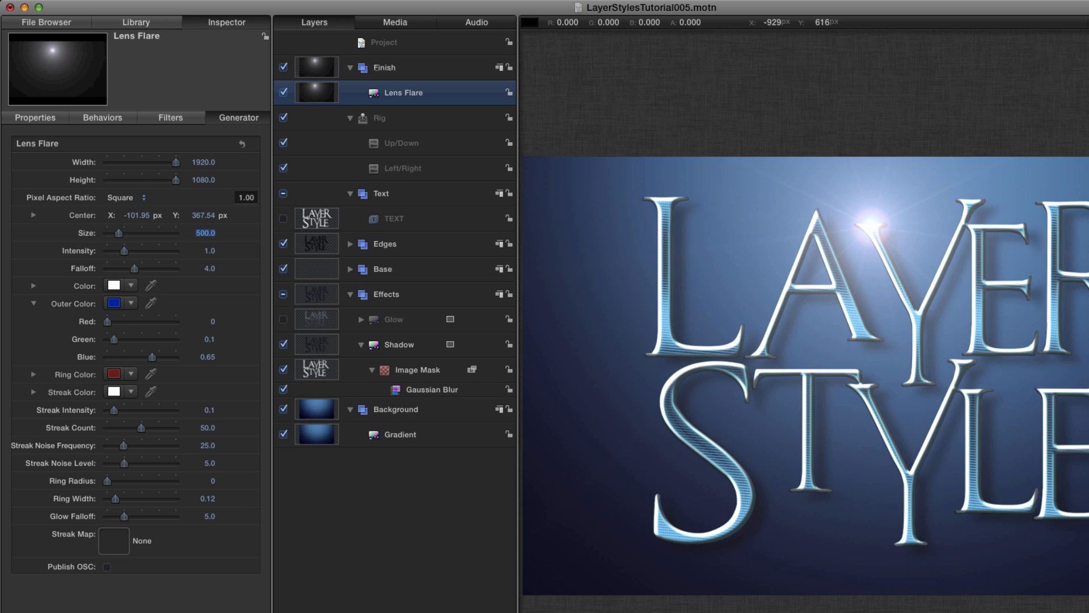
key(F1)
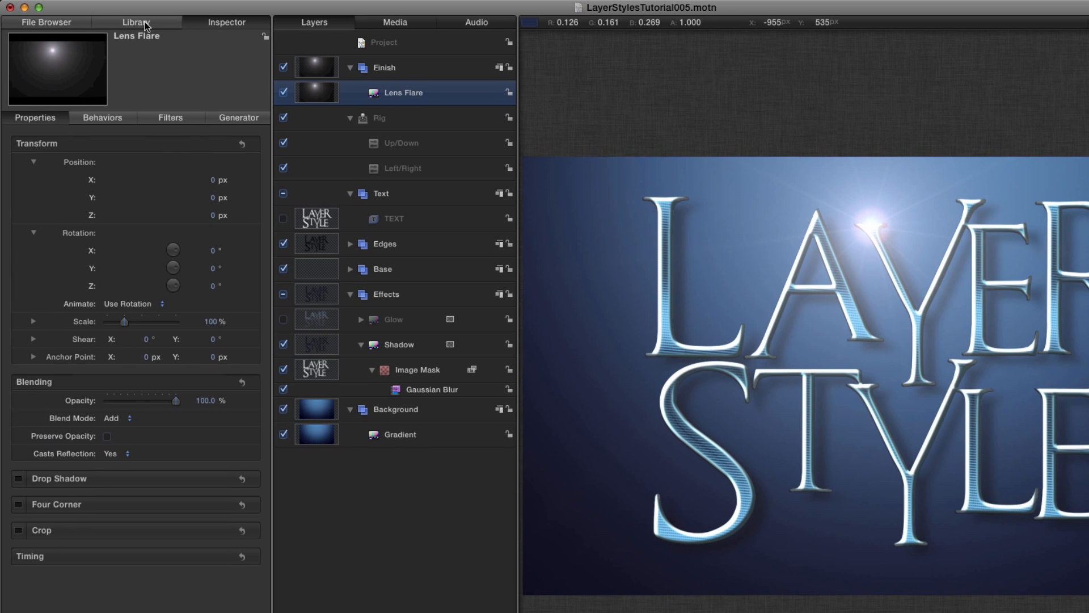
Add a Noise generator above the Lens Flare in the Finish group.
click(137, 22)
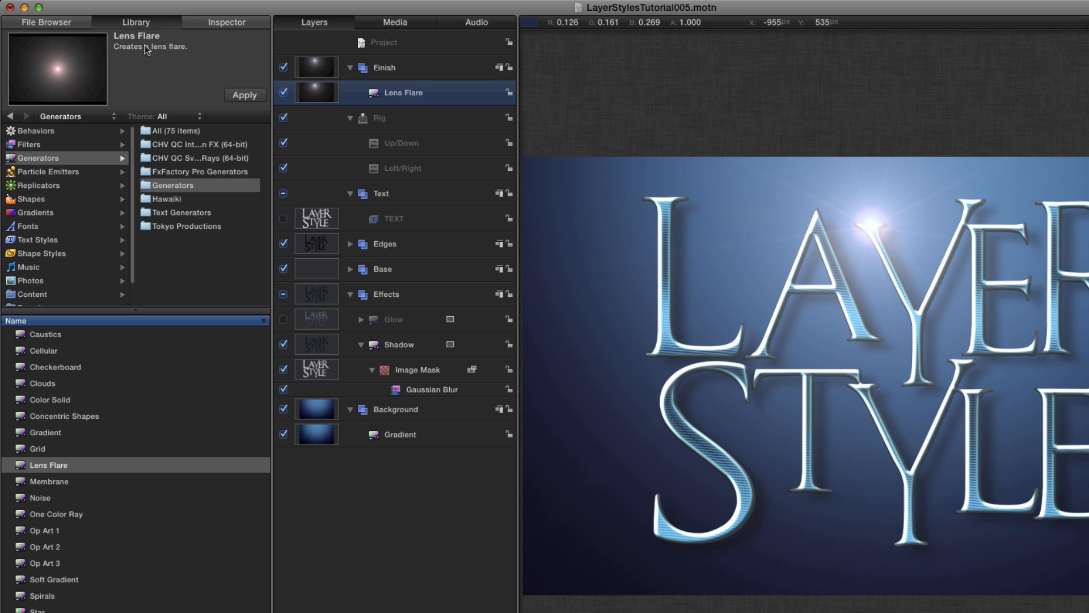
click(41, 499)
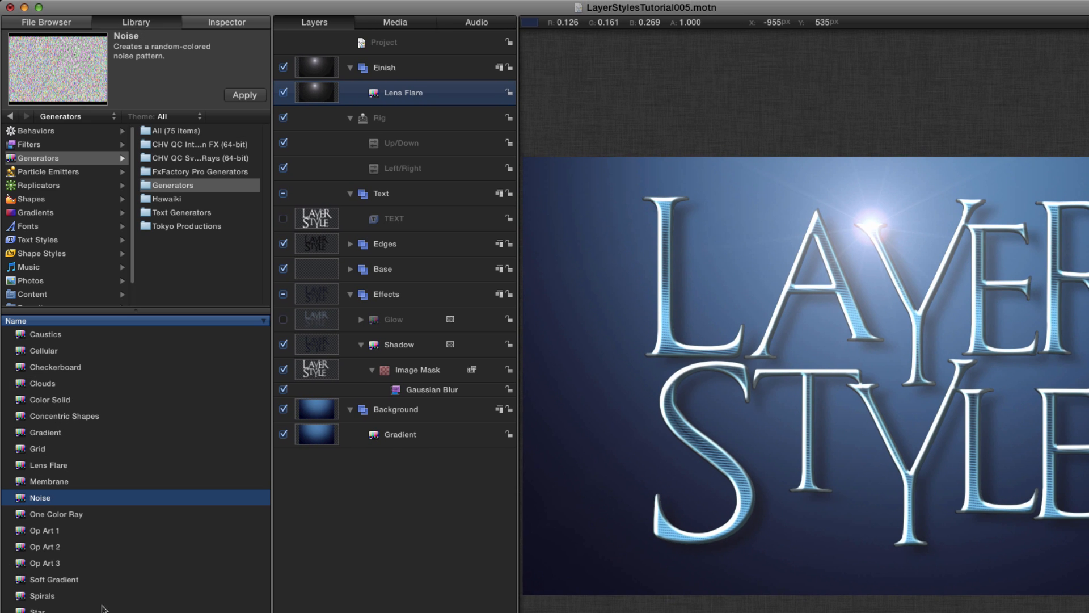
click(240, 97)
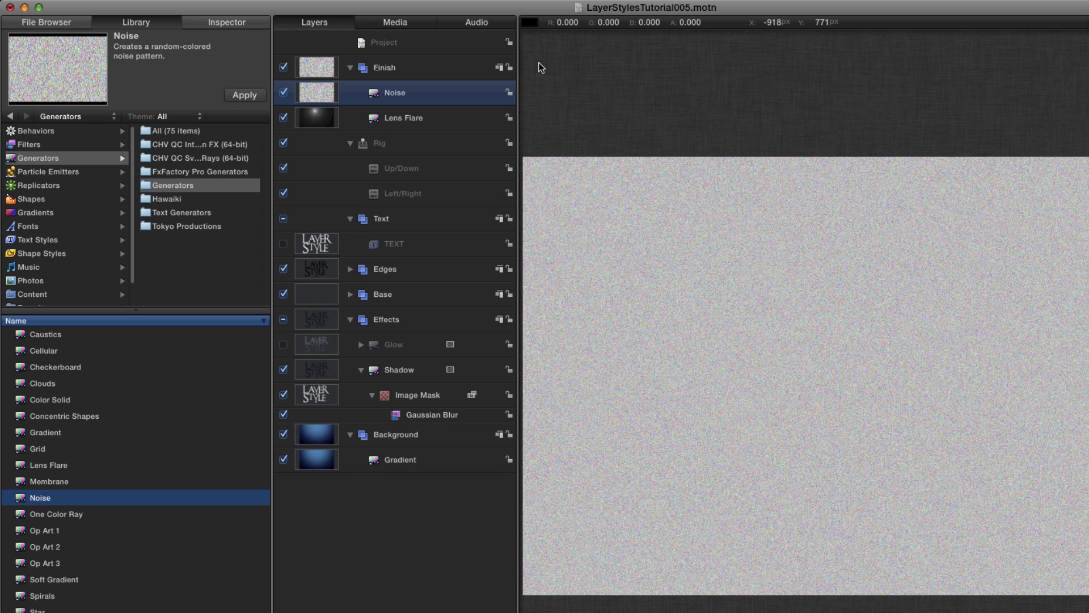
Set the Noise layer's blend mode to Overlay and its opacity to 10%.
click(230, 24)
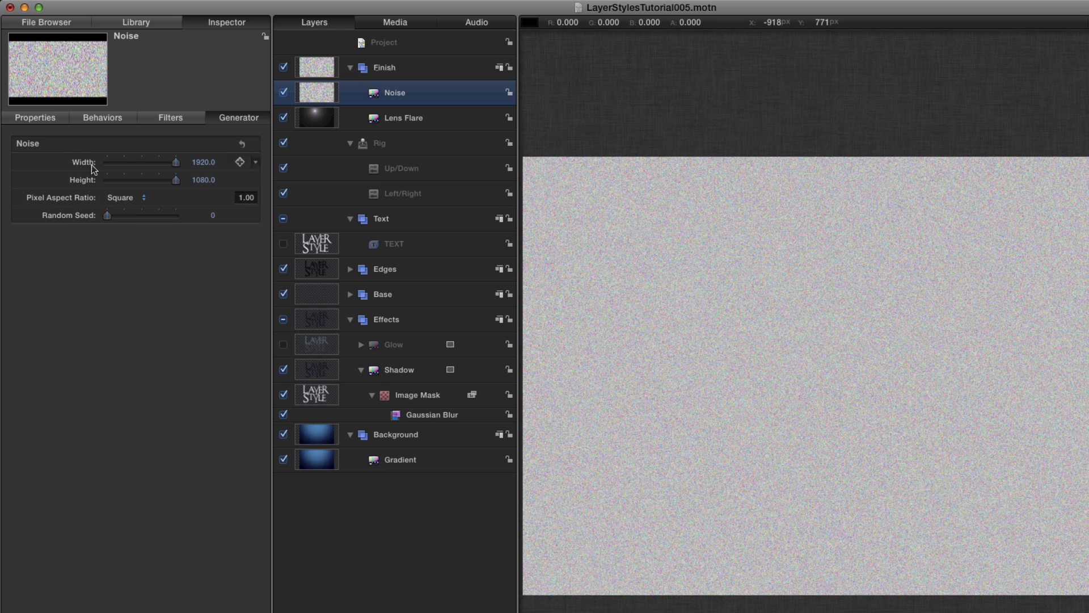
click(35, 118)
click(126, 419)
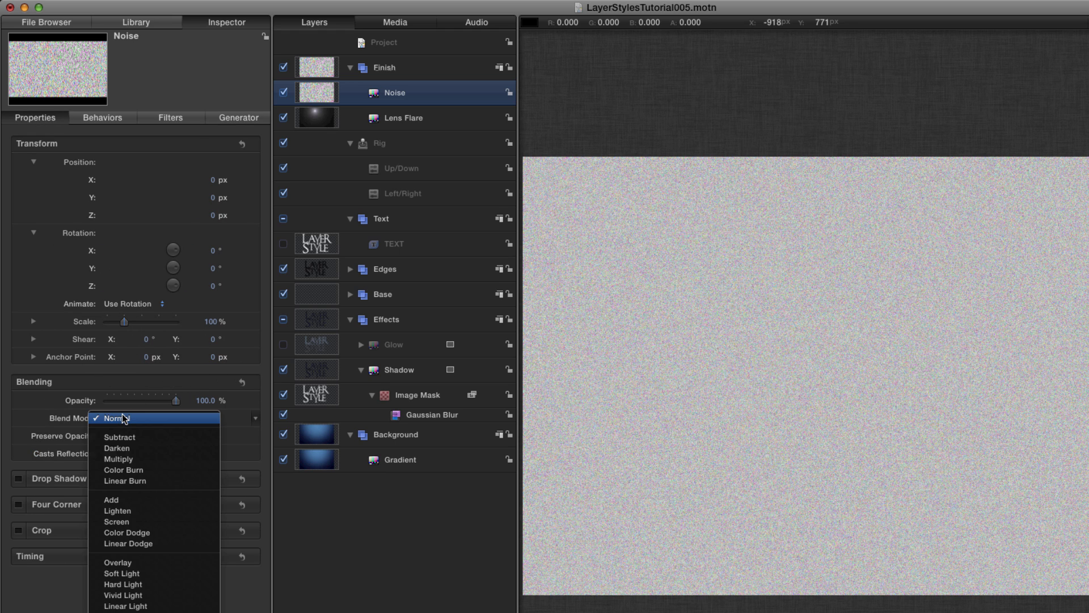
click(149, 563)
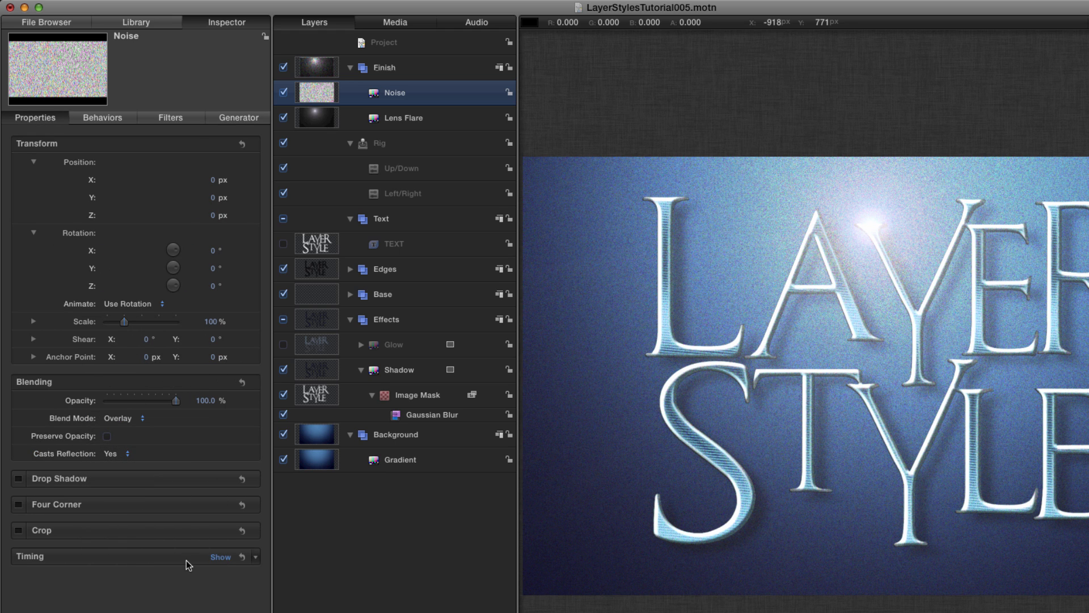
click(203, 401)
text(10)
key(Return)
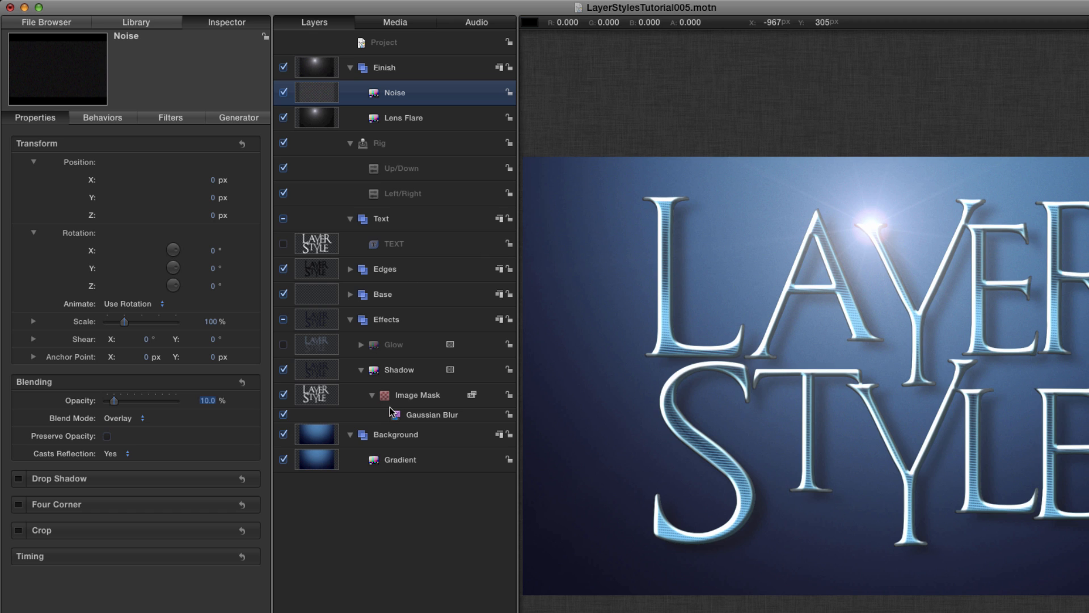
Try a different gradient color on the Face layer in the Base group using the color wheel.
click(350, 294)
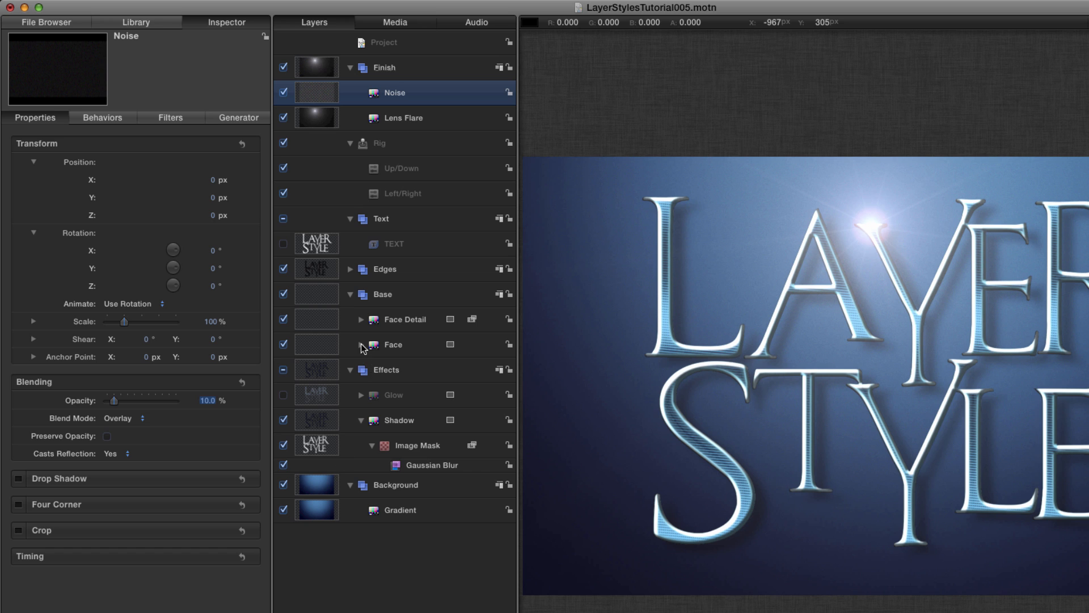
click(361, 344)
click(323, 344)
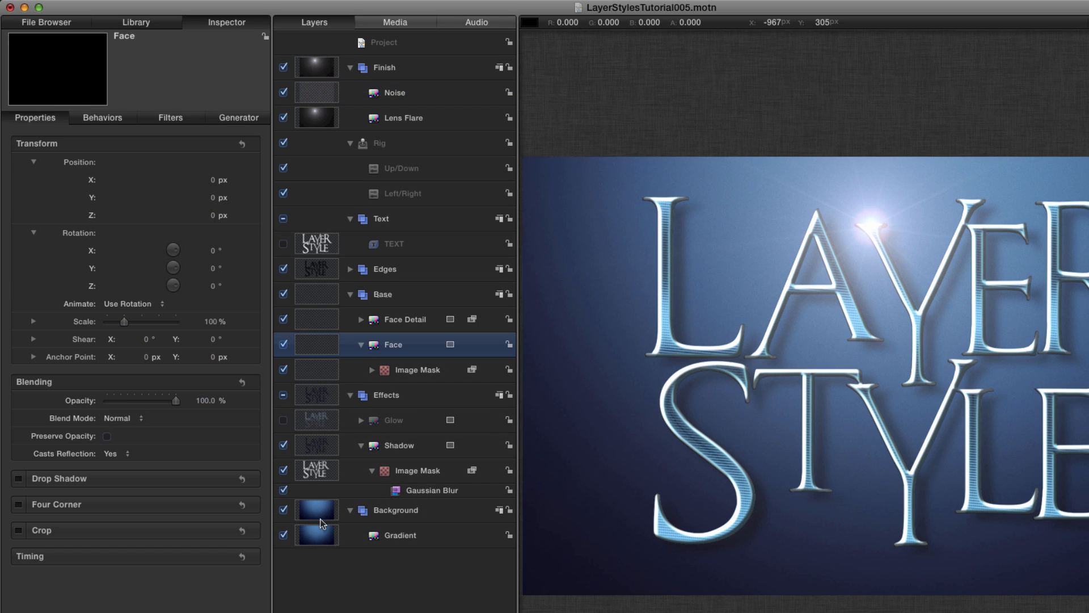
click(232, 112)
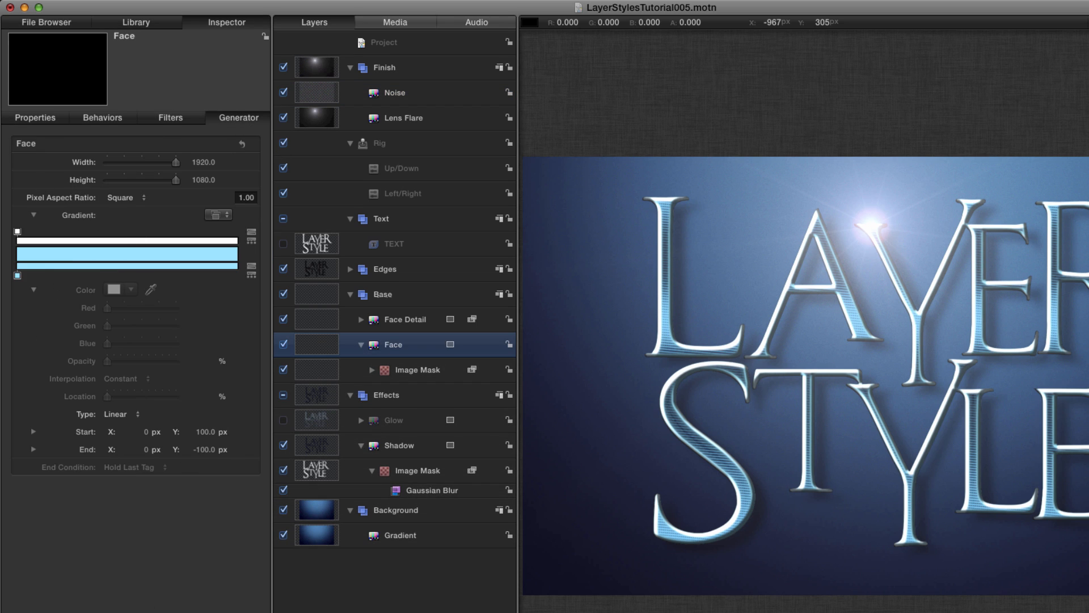
click(17, 276)
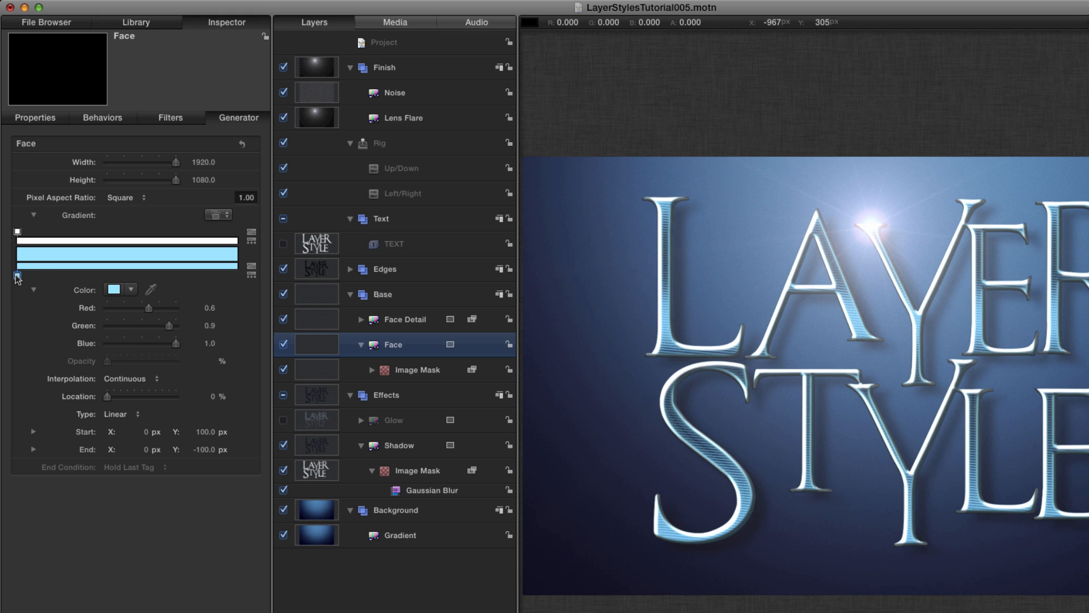
click(114, 289)
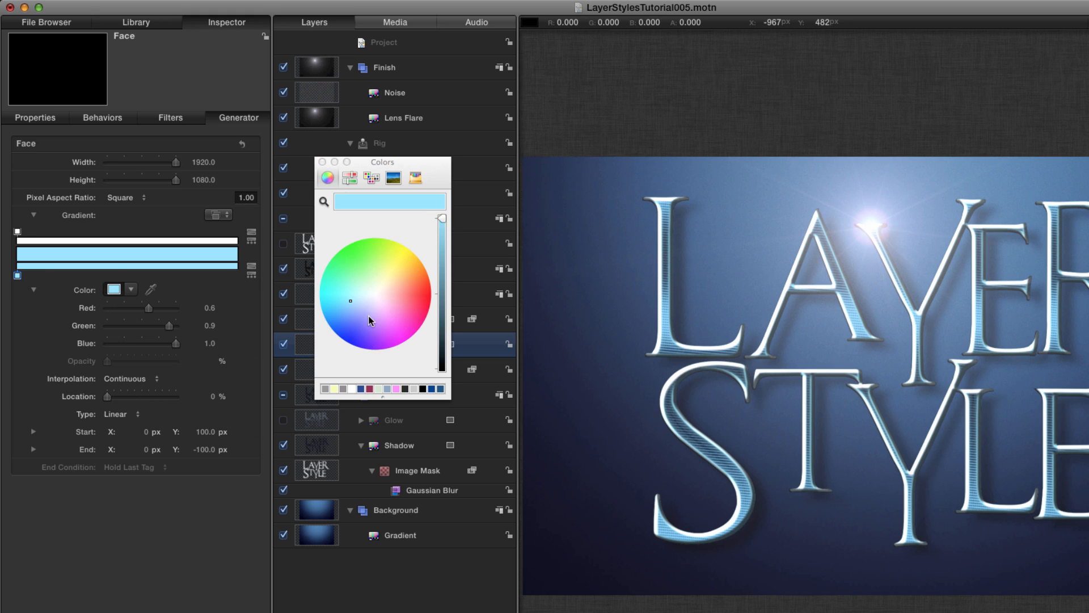
drag(349, 298, 385, 284)
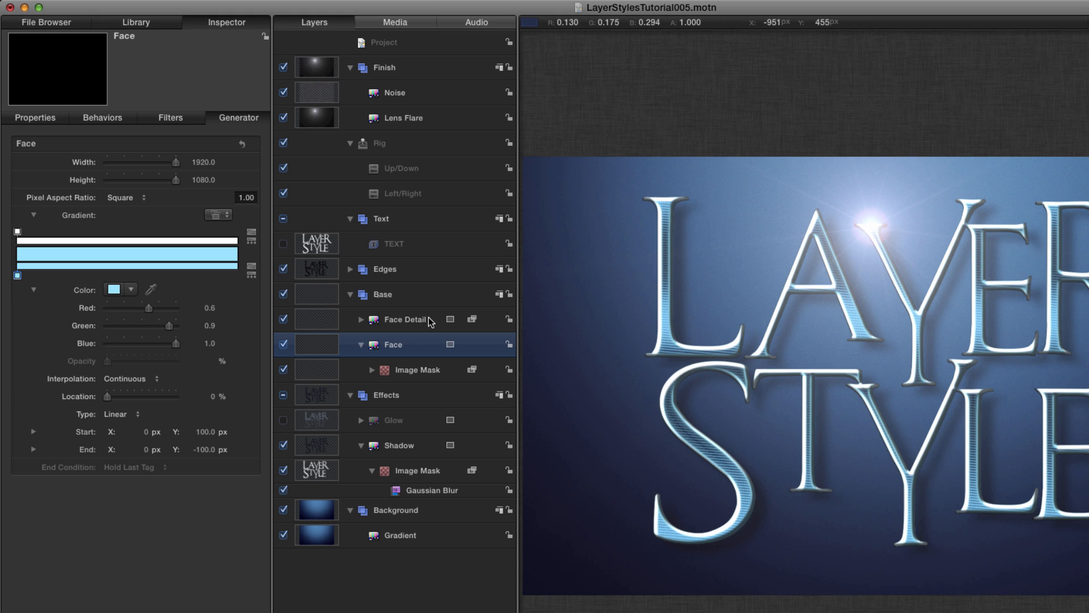
Collapse the Base group and expand the Edges group's Light and Dark layers to reach their image masks.
click(351, 295)
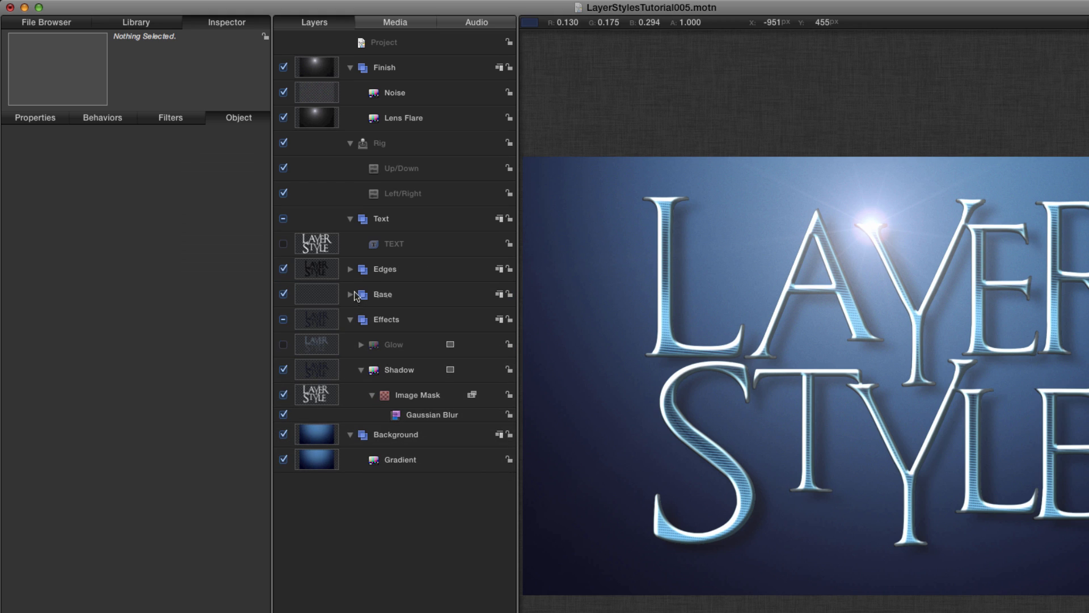
click(350, 269)
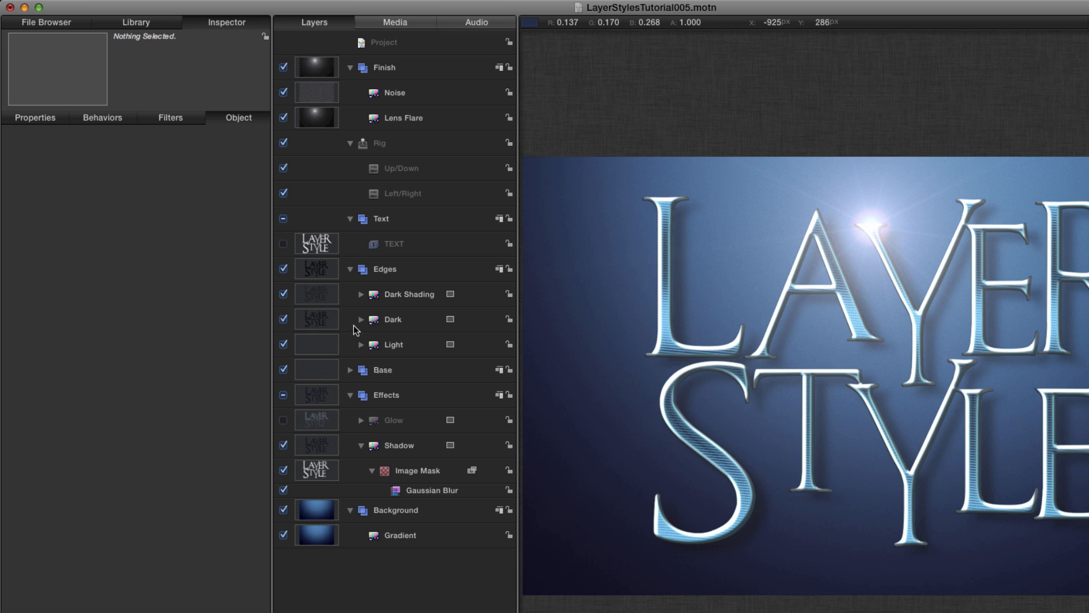
click(362, 345)
click(361, 320)
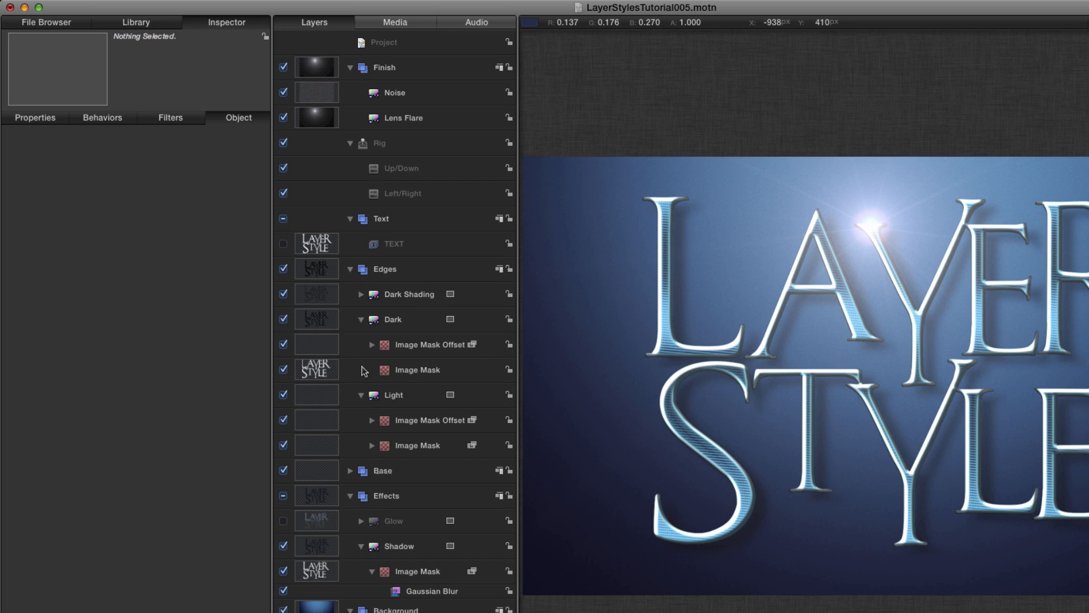
click(328, 346)
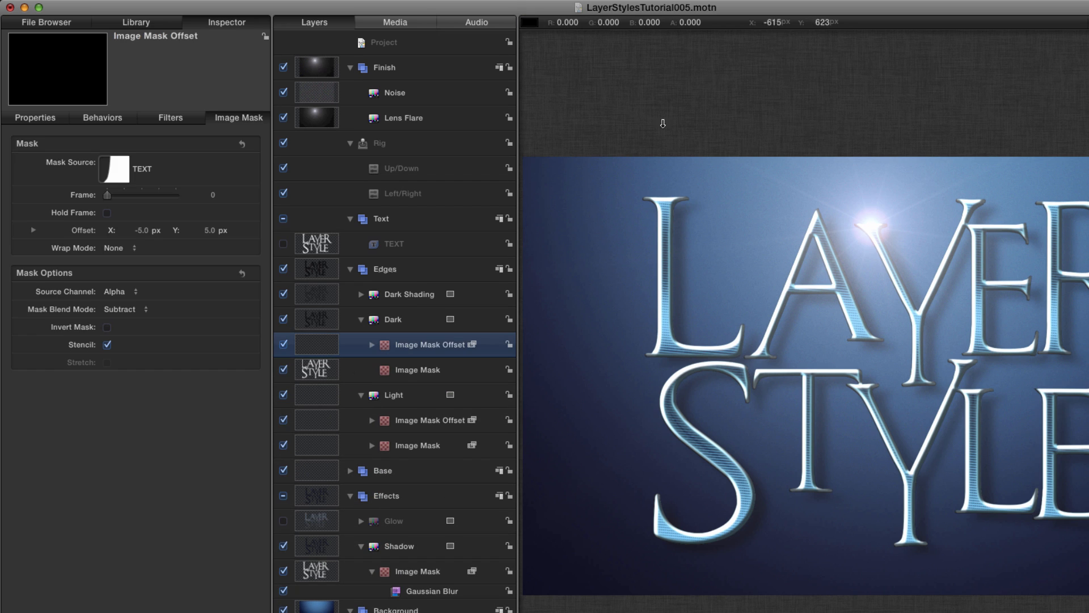
Review the settings of the Rig and its Up/Down and Left/Right slider widgets.
click(394, 195)
click(370, 146)
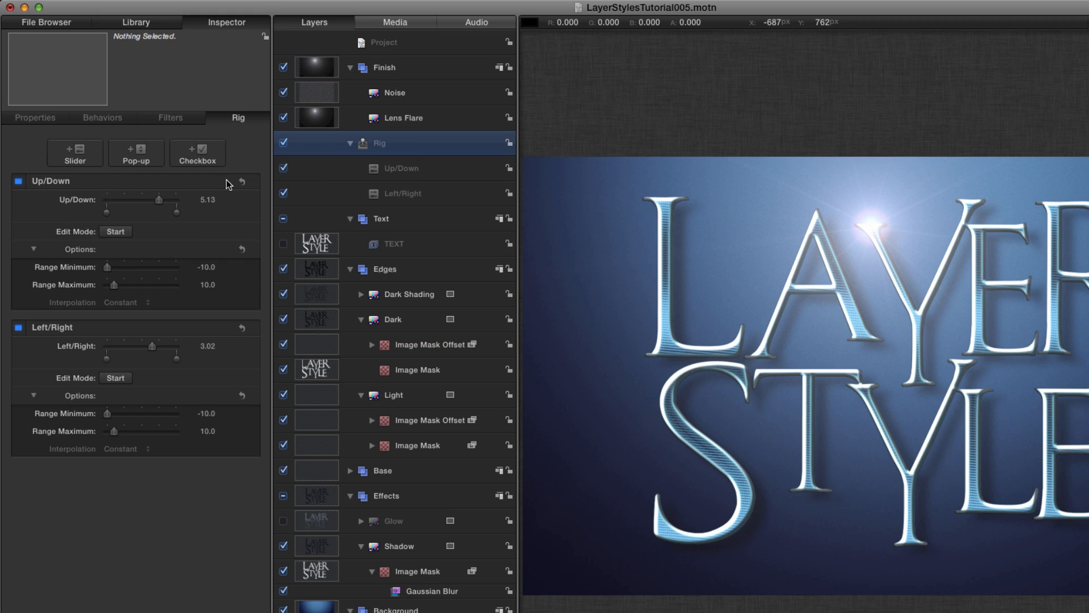
click(410, 171)
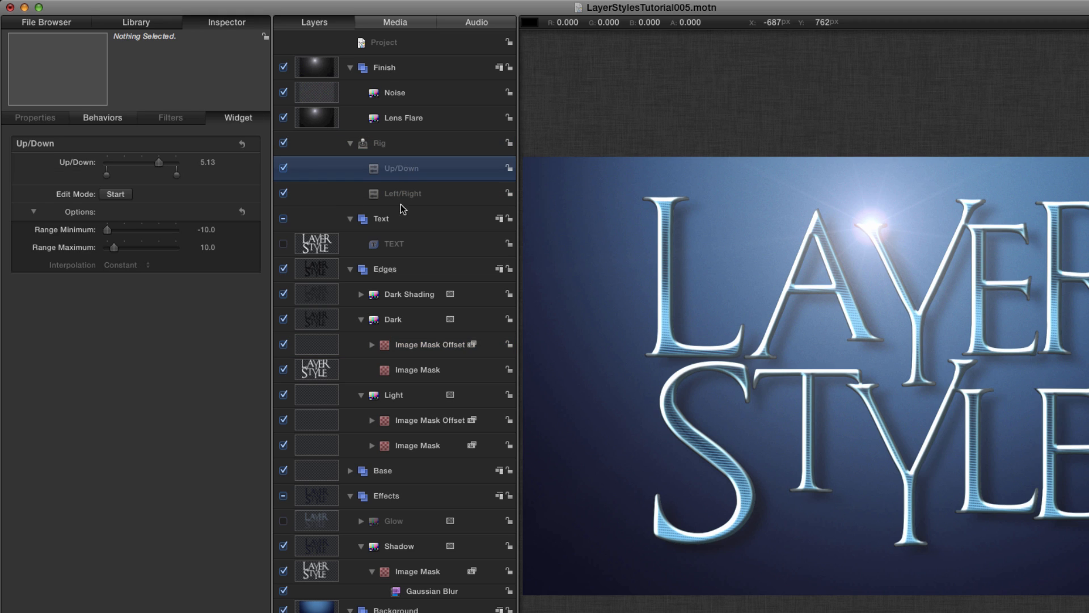
click(401, 199)
click(363, 169)
Link the Light layer's Image Mask Offset X to the Left/Right widget and its Y to the Up/Down widget.
click(311, 426)
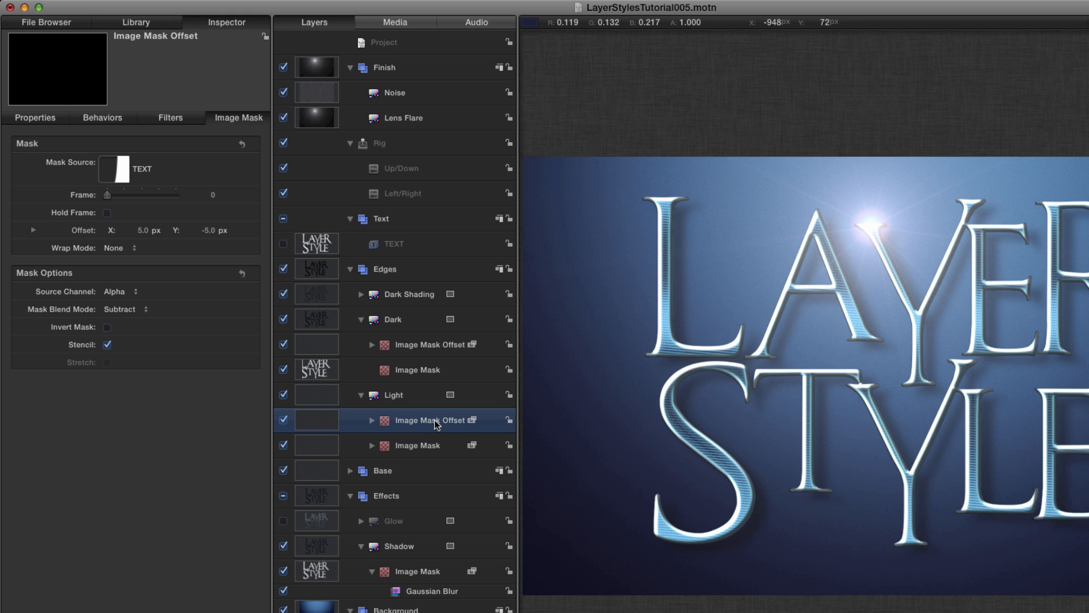
click(32, 229)
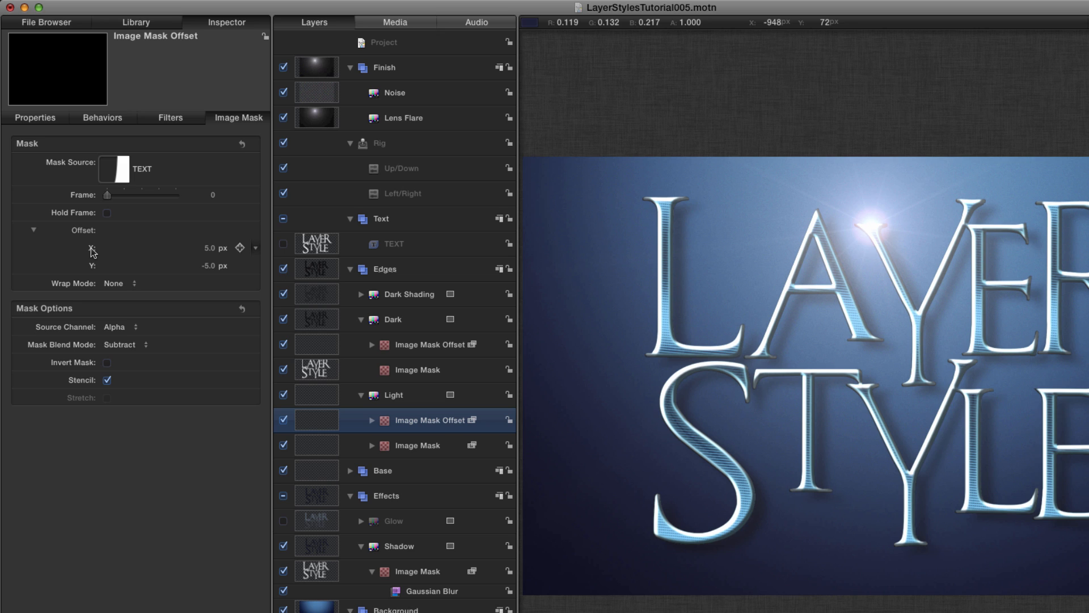
drag(92, 251, 397, 197)
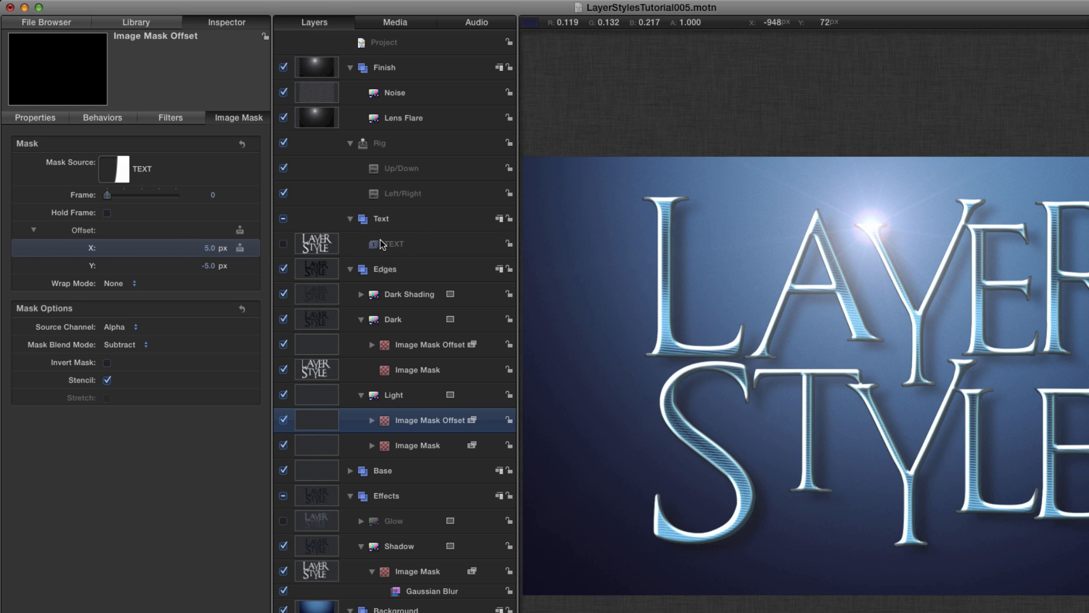
click(91, 267)
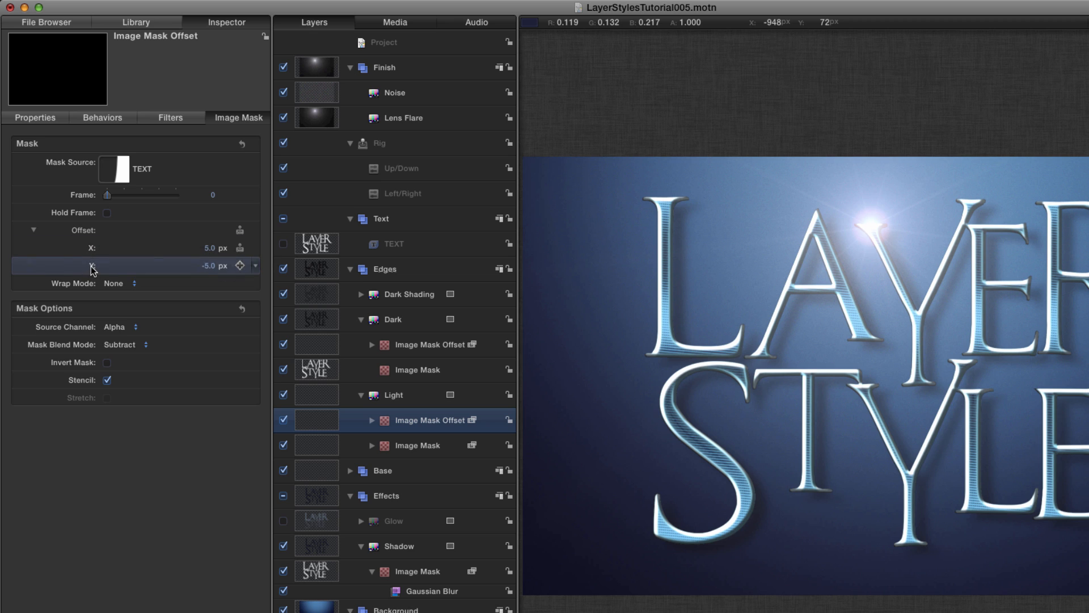
drag(92, 268, 388, 166)
Link the Dark layer's Image Mask Offset X to the Left/Right widget and its Y to the Up/Down widget.
click(314, 346)
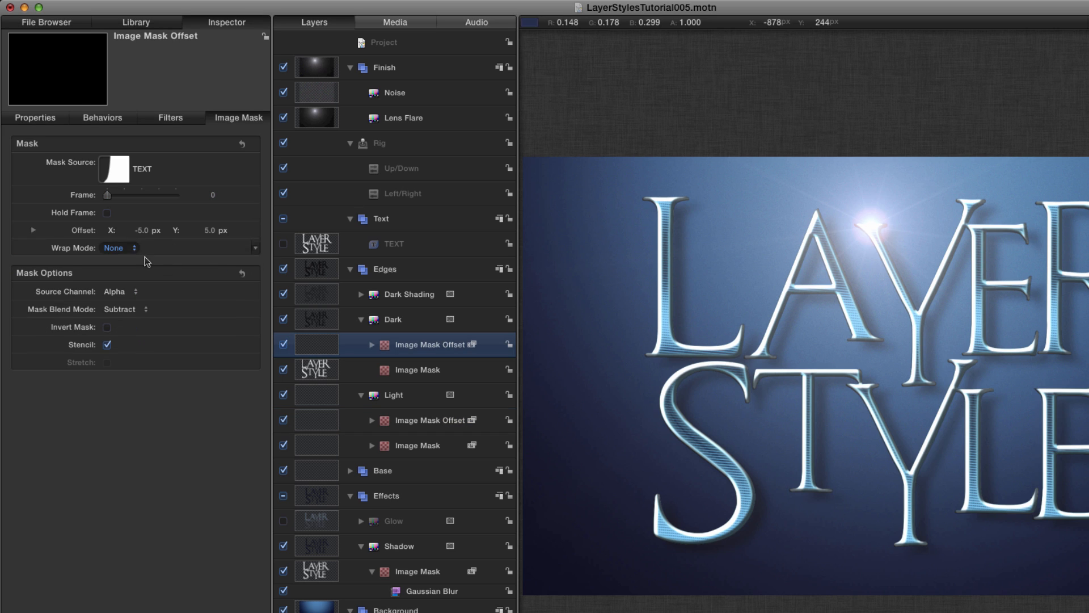
click(33, 230)
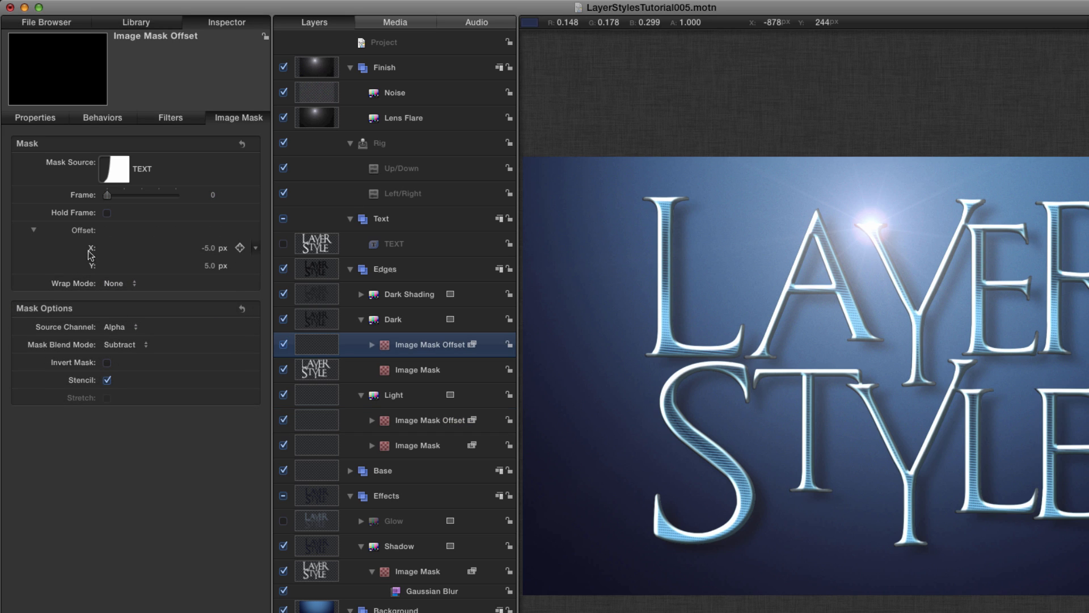
click(91, 250)
drag(94, 250, 387, 195)
click(90, 268)
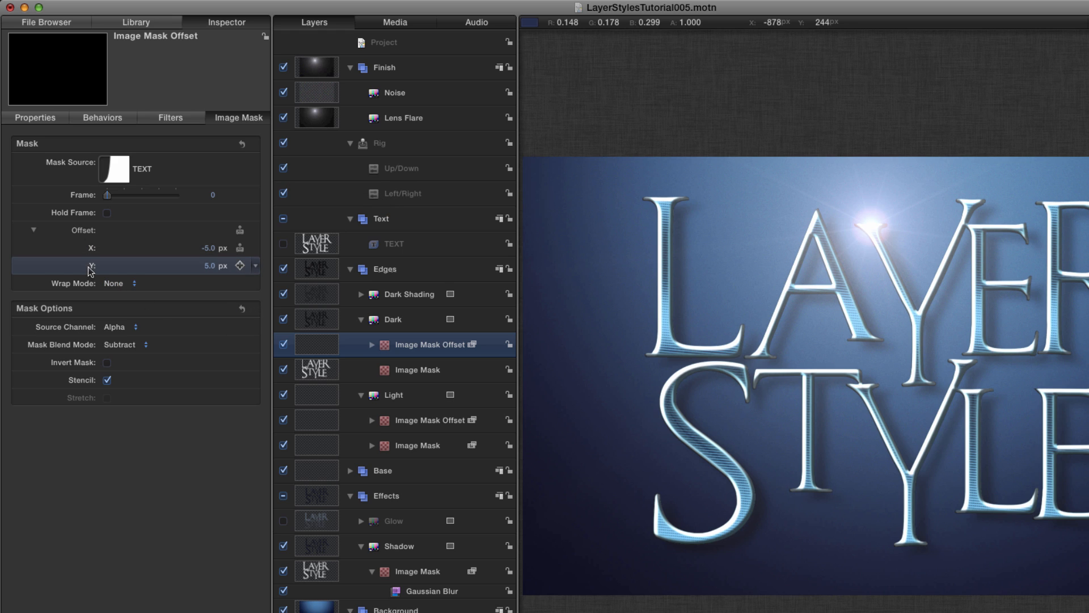
drag(93, 270, 387, 166)
Set the Left/Right widget to -10 and its two Image Mask Offset.X values there to -10 px and 10 px.
click(398, 194)
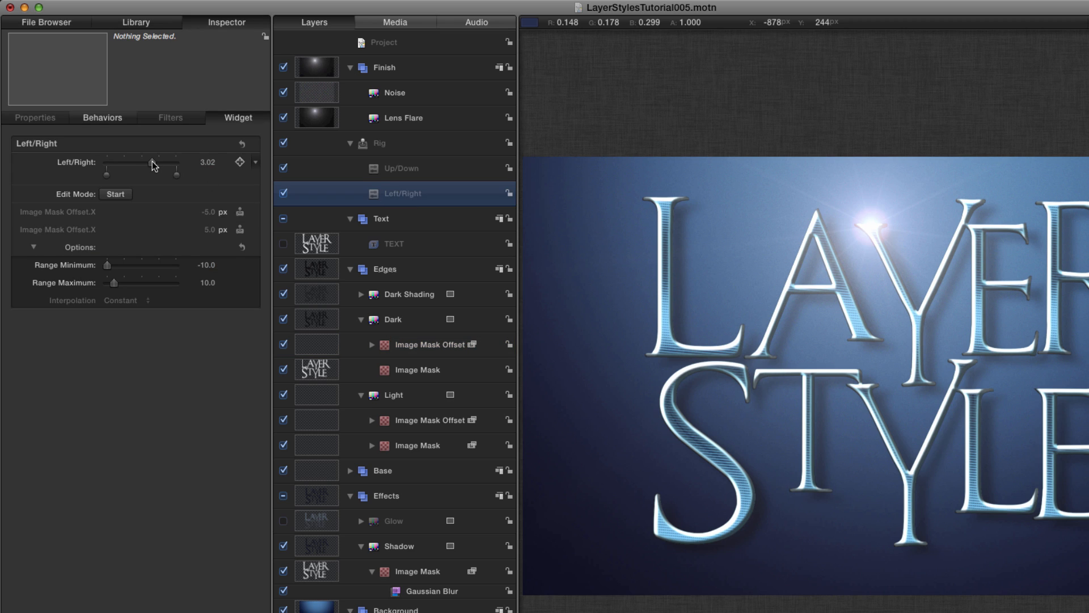
click(210, 164)
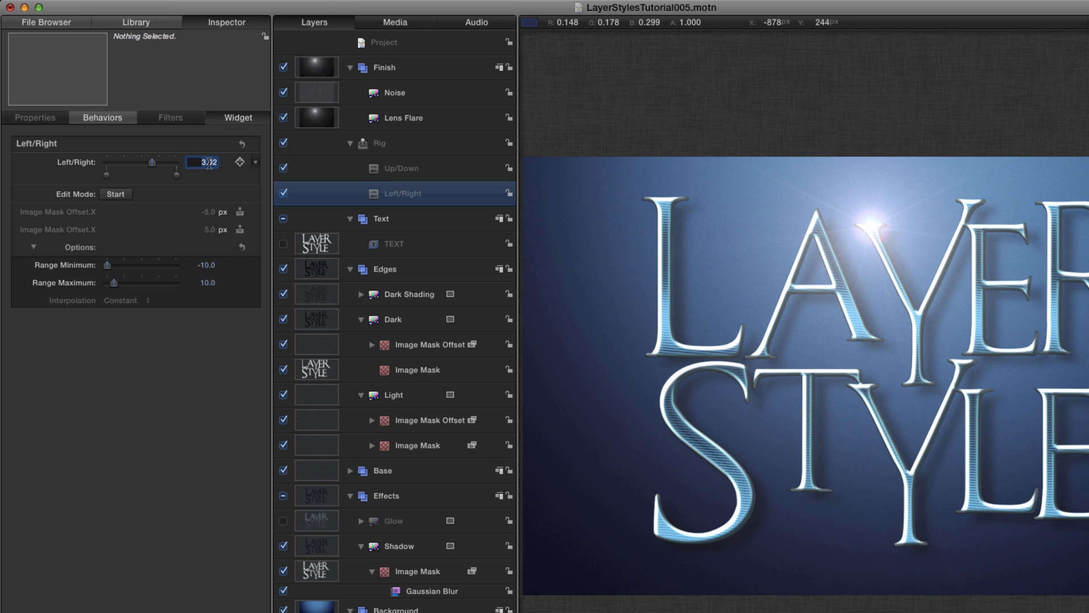
text(-10)
key(Return)
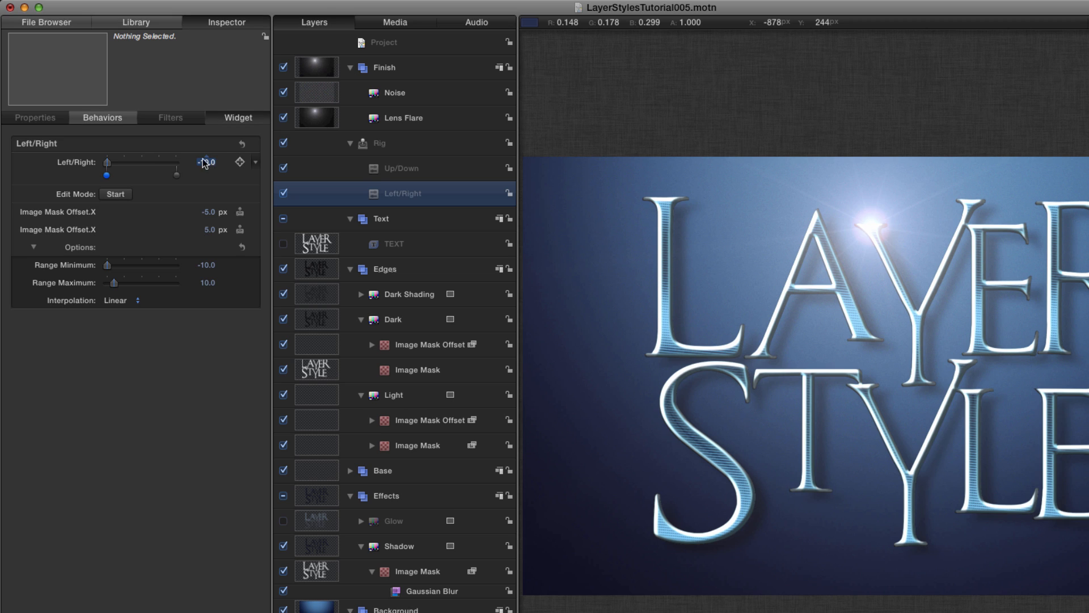
click(209, 213)
text(-10)
key(Tab)
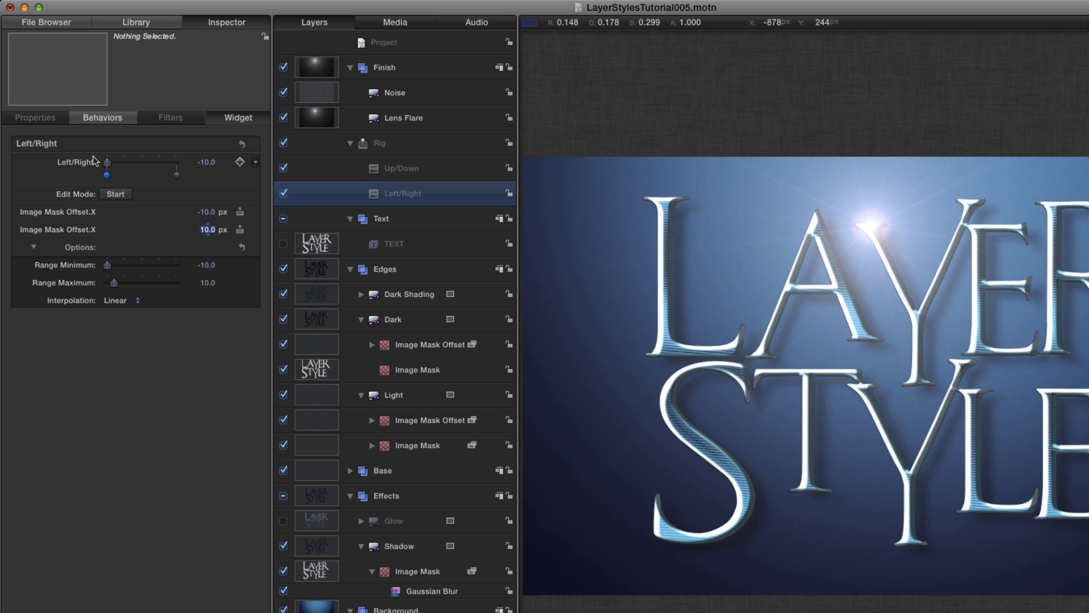
At the Left/Right value 10, set the Offset.X values to 10 px and -10 px, and move the slider to about -4.94.
drag(108, 163, 214, 162)
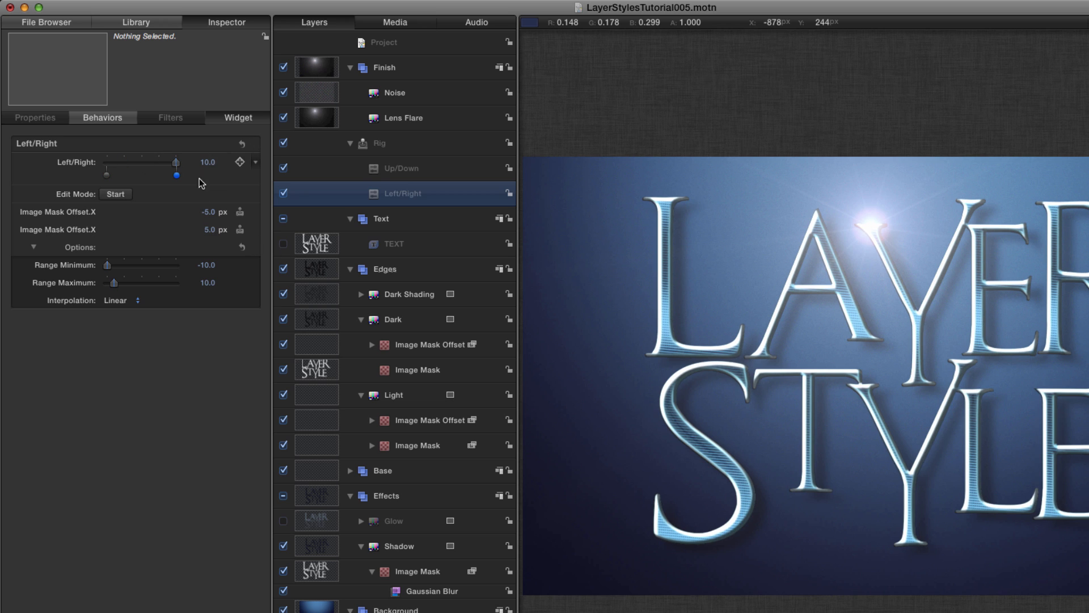
click(210, 213)
text(10)
key(Tab)
text(-10)
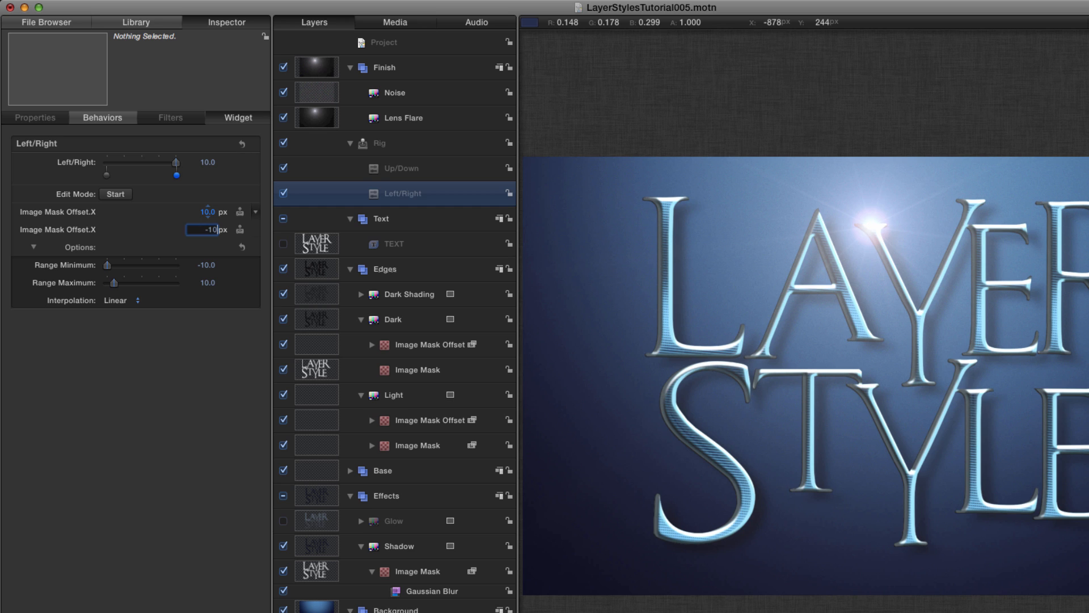
key(Return)
drag(174, 163, 123, 171)
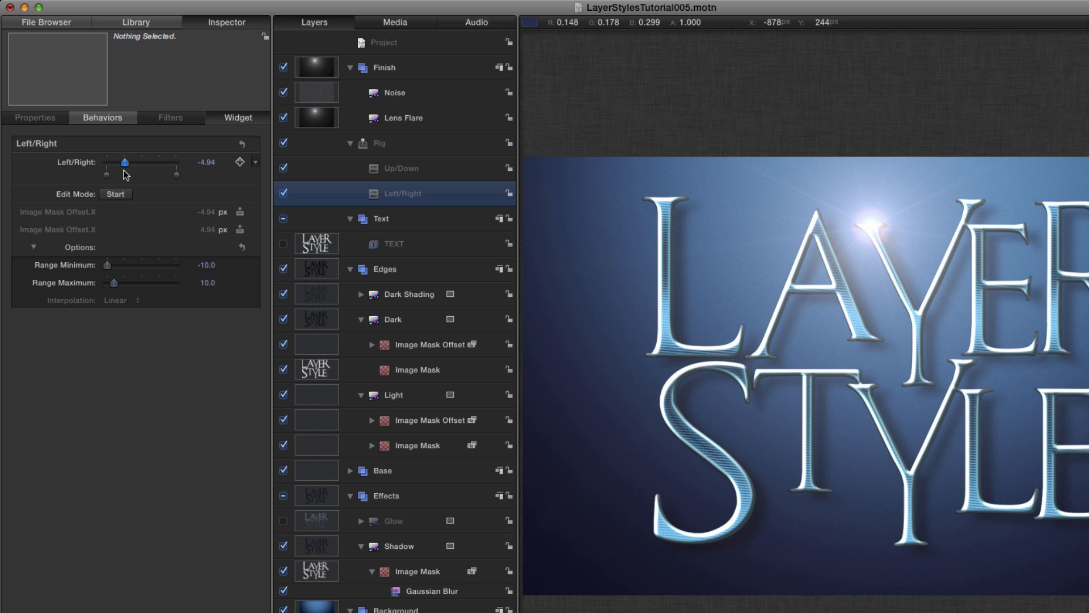
Set the Up/Down widget to -10 and its two Image Mask Offset.Y values there to 10 px and -10 px.
click(370, 168)
click(214, 163)
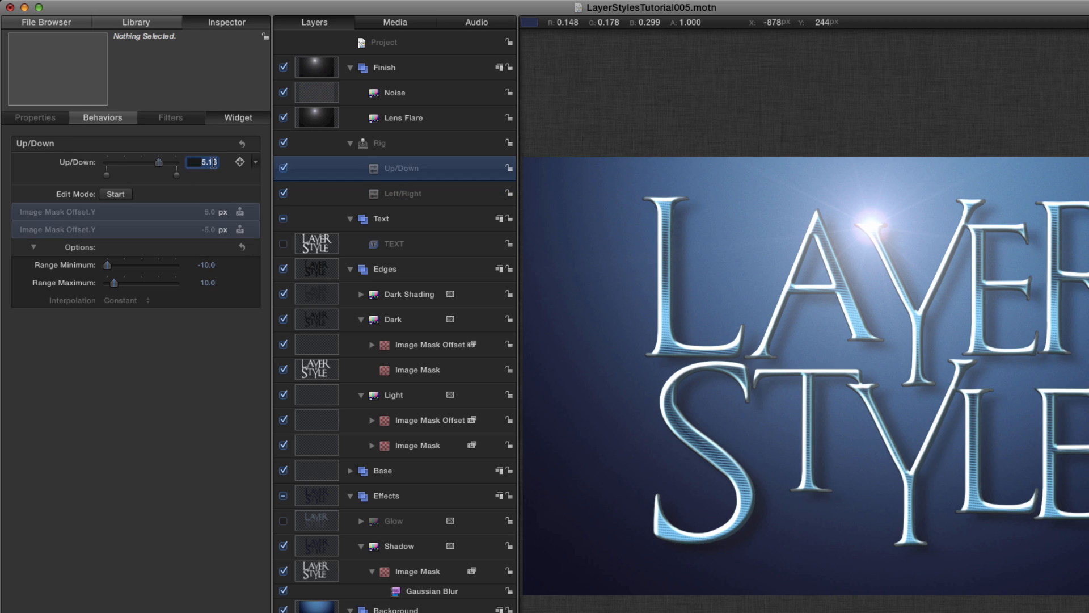
key(BackSpace)
key(Return)
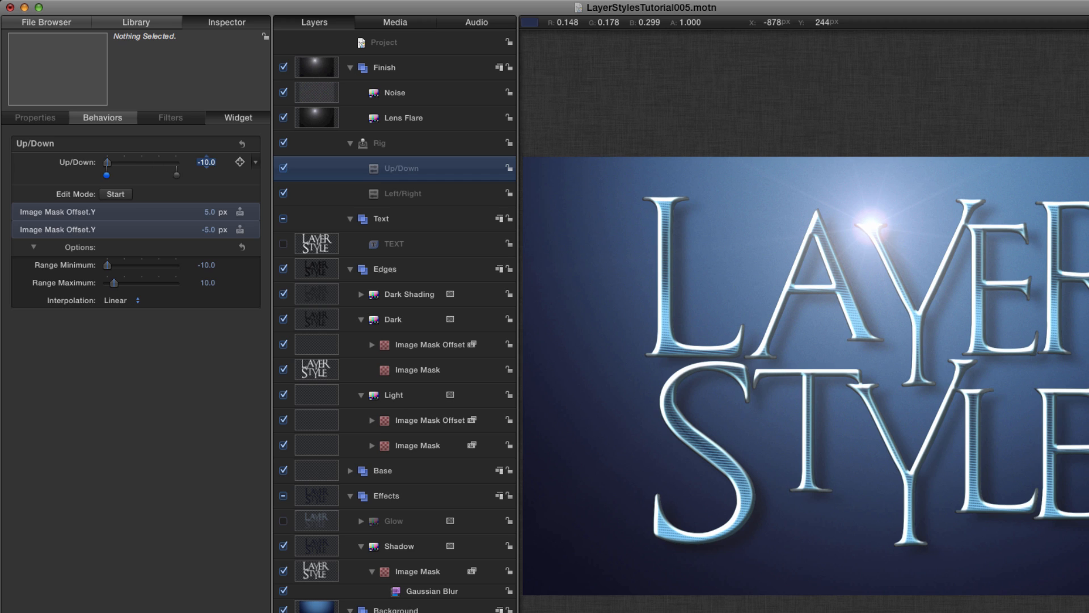
click(212, 213)
text(10)
key(Return)
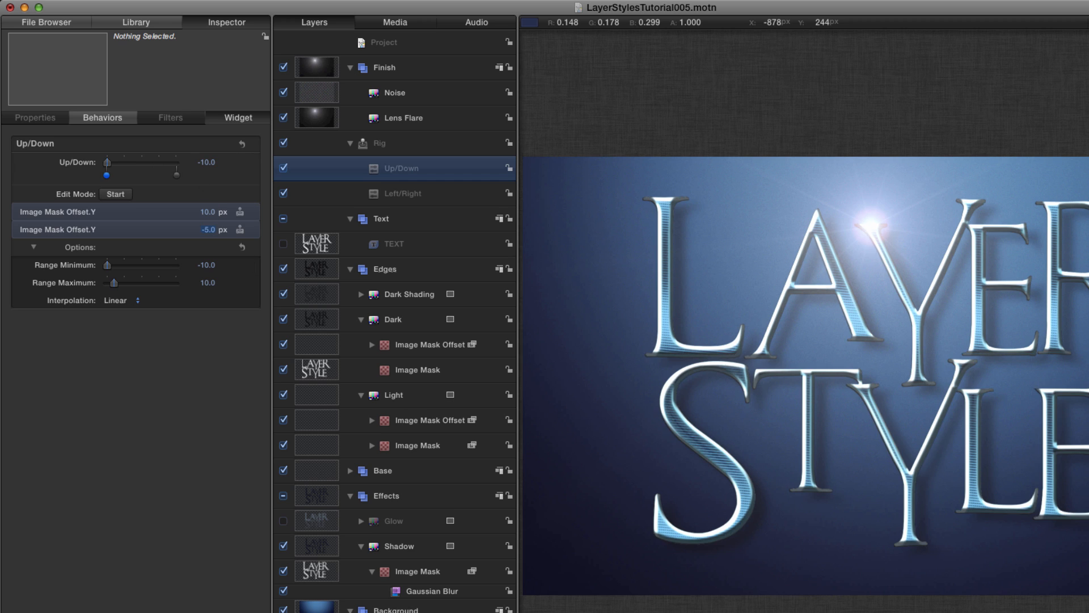
text(-10)
key(Return)
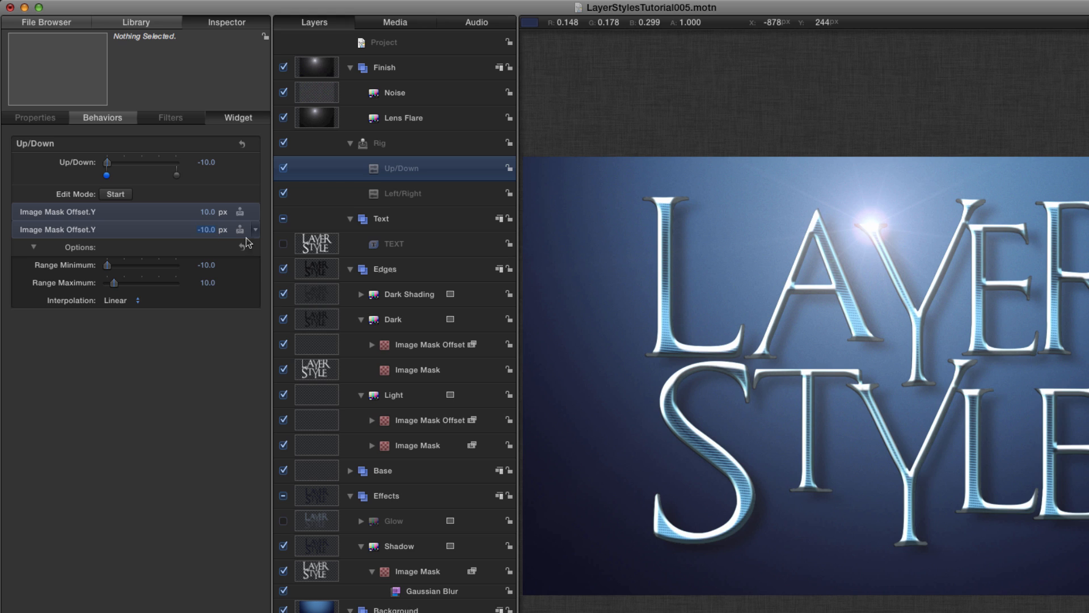
At the Up/Down value 10, set the Offset.Y values to -10 px and 10 px, and test the slider down through negative values.
drag(106, 164, 177, 164)
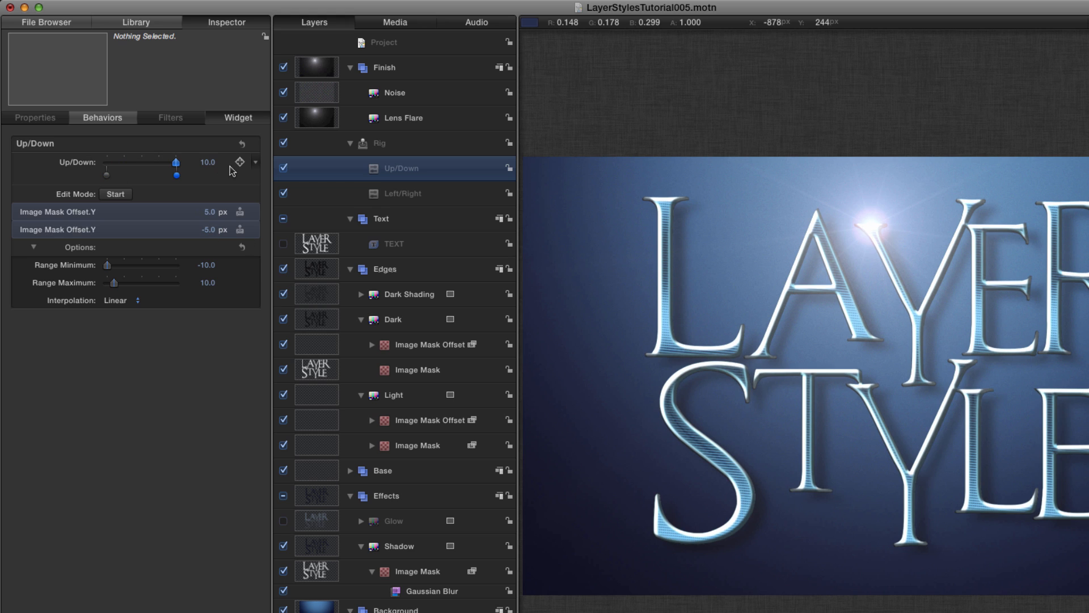
click(210, 212)
text(-10)
key(Return)
text(10)
key(Return)
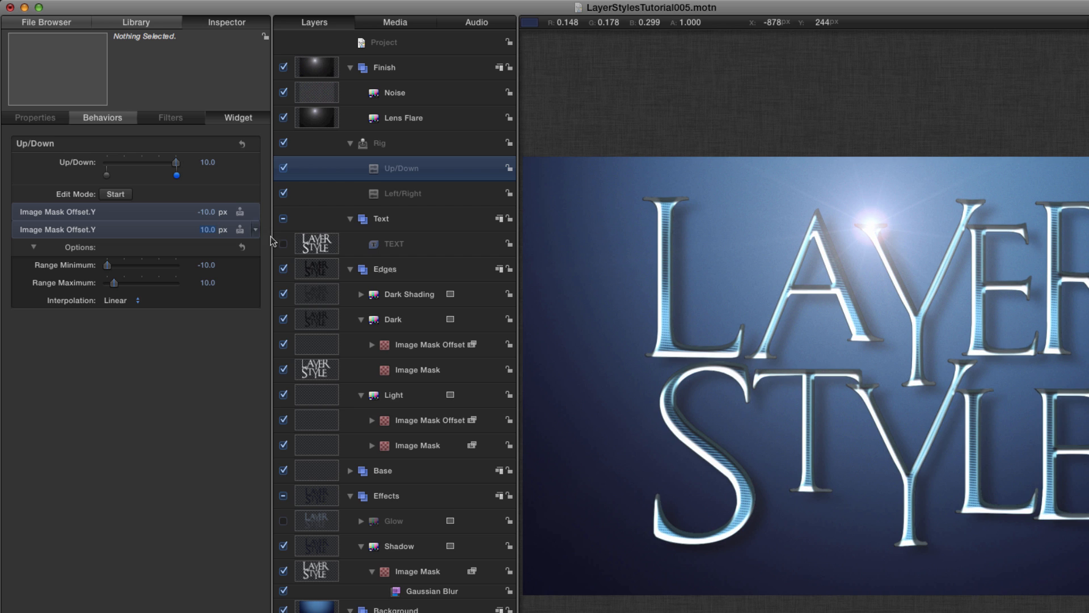
drag(176, 162, 129, 165)
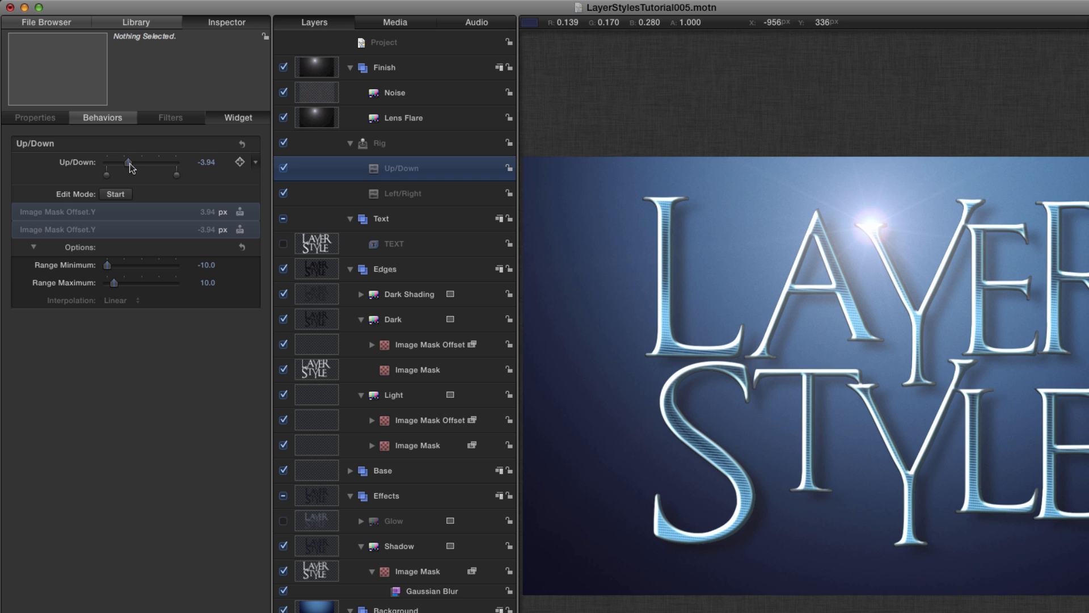
drag(129, 163, 110, 162)
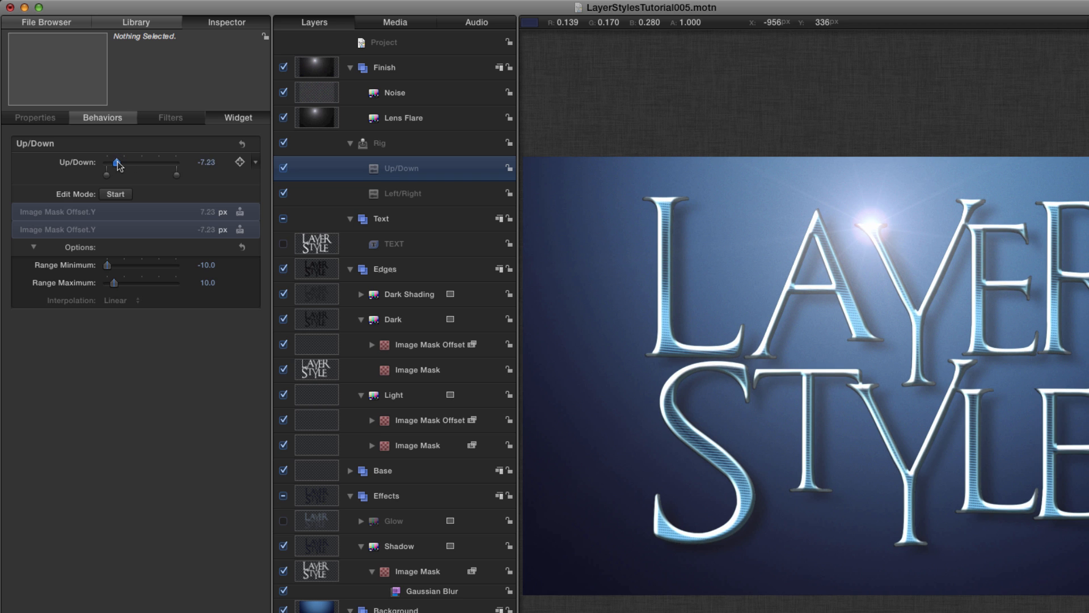